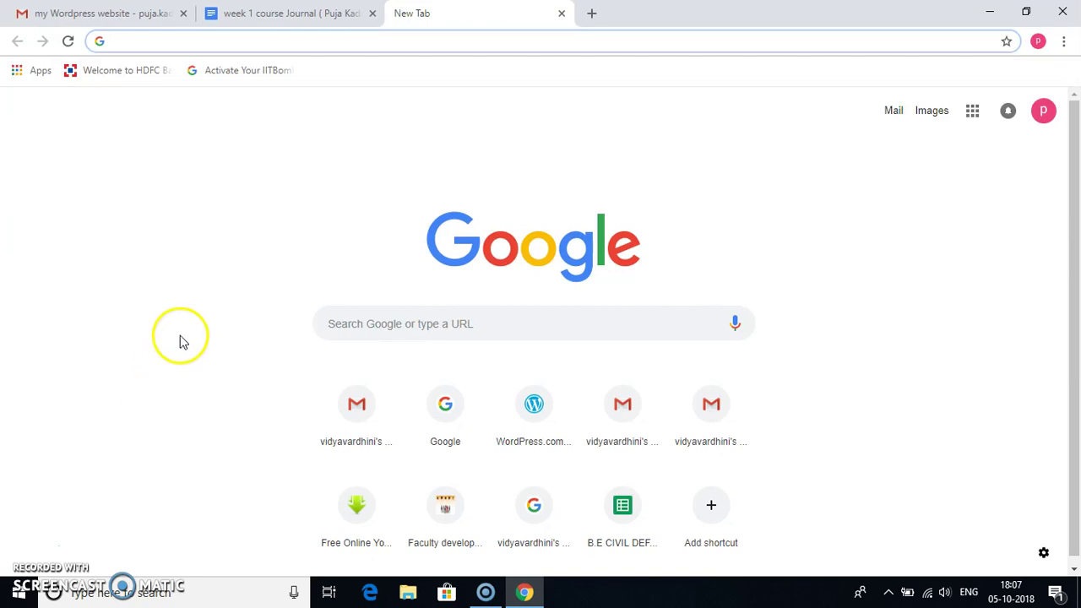
- Enter 'word' in Chrome's address bar so it autocompletes to wordpress.com
{"action": "left_click", "coordinate": [178, 44]}
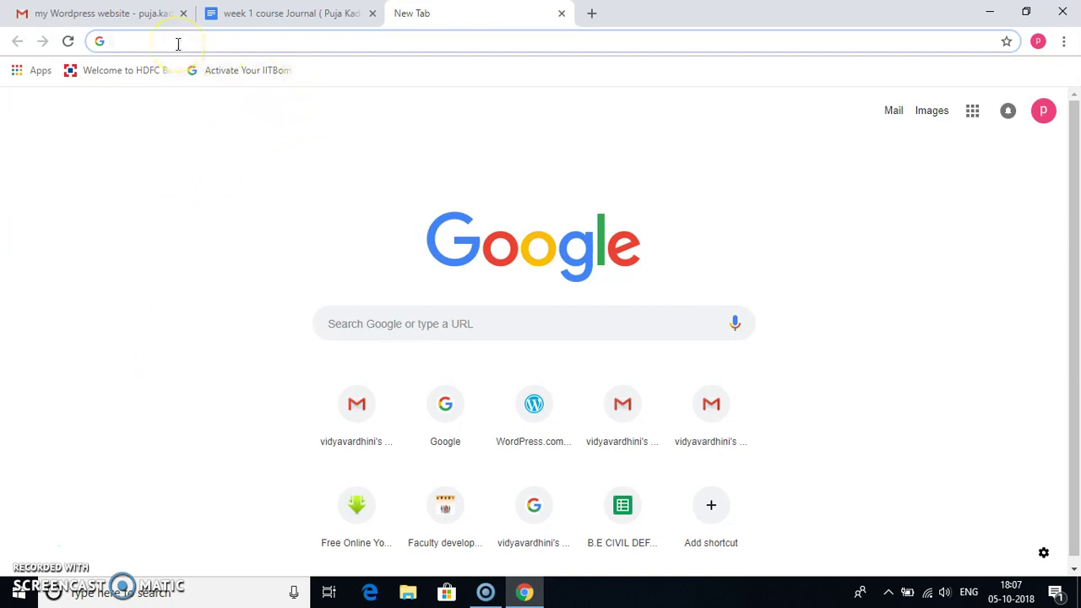
{"action": "type", "text": "wordpress.com"}
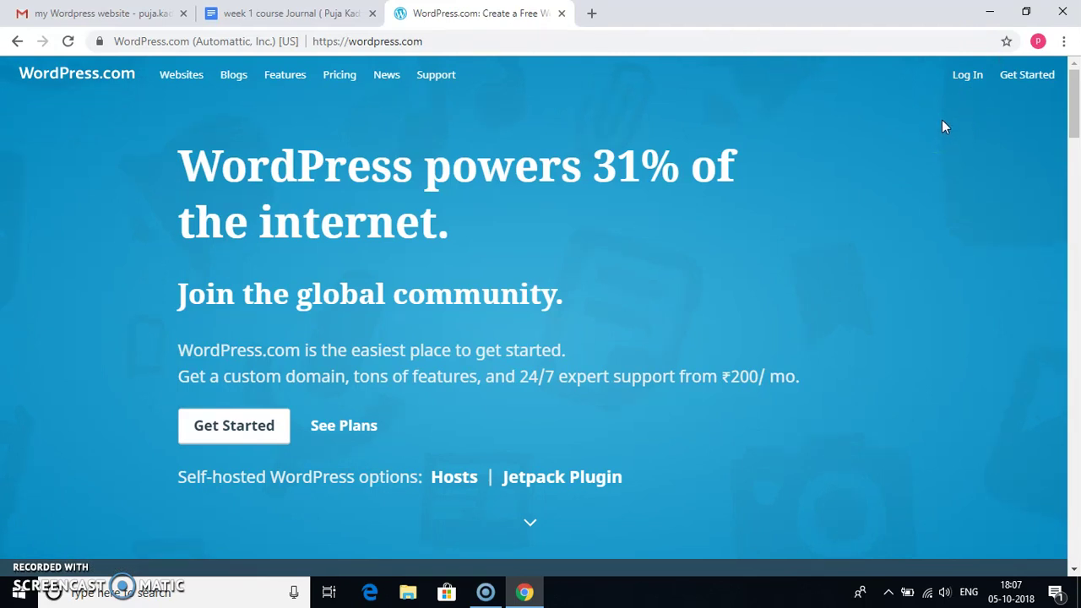
- Open the WordPress.com sign-up form with Get Started
{"action": "left_click", "coordinate": [1028, 78]}
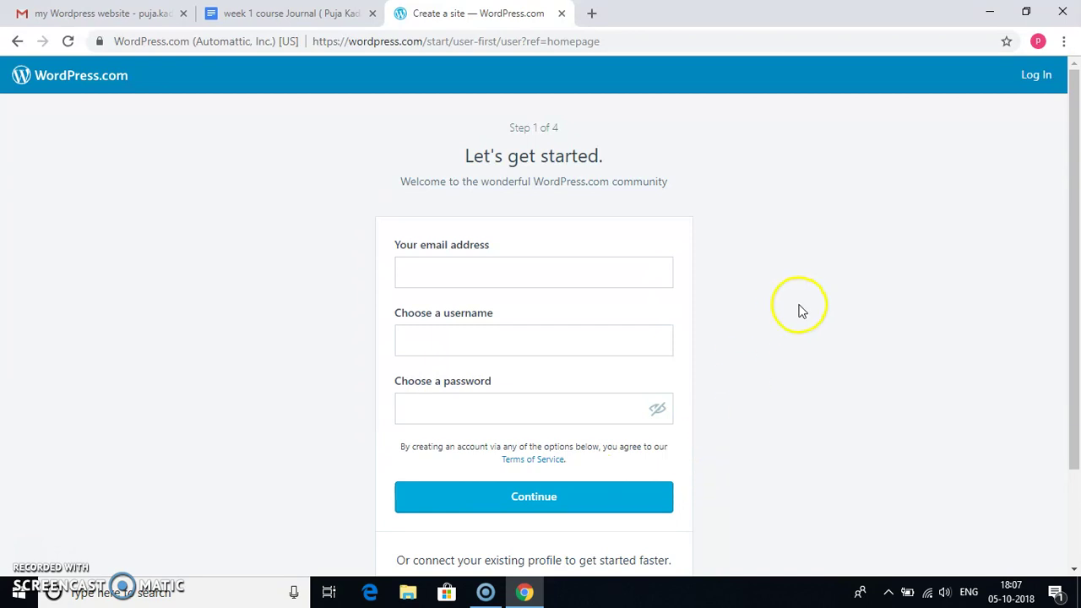
- Log in to the existing WordPress.com account using the saved e-mail and the account password
{"action": "left_click", "coordinate": [1037, 76]}
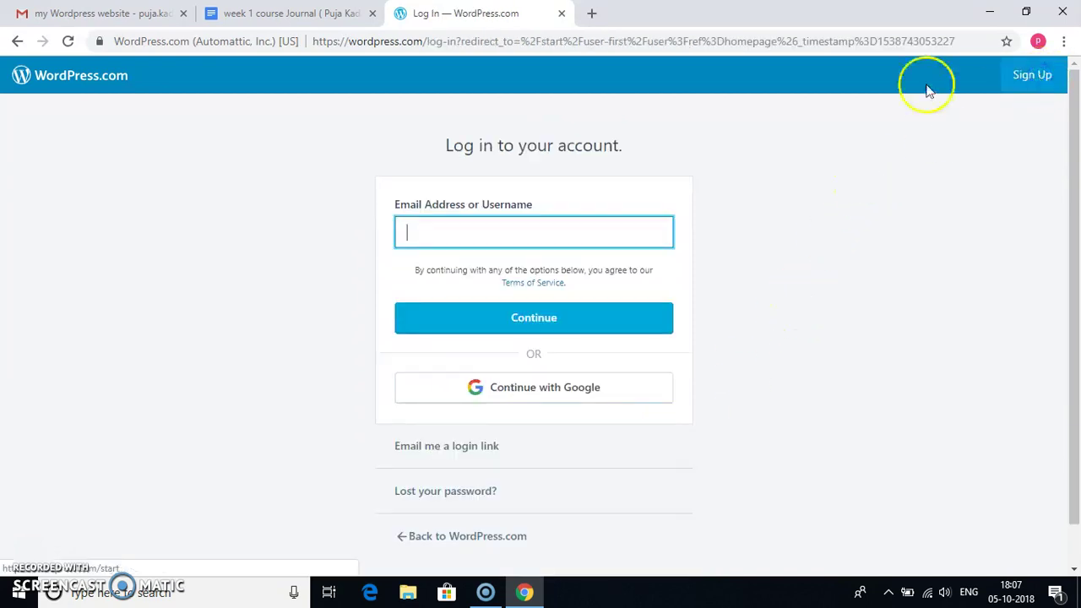
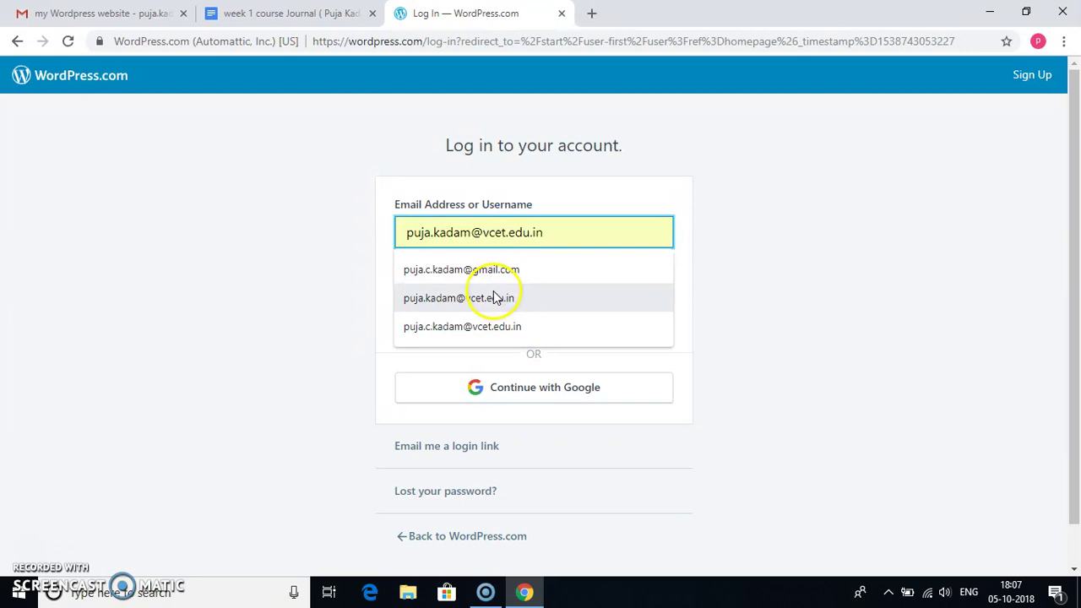
{"action": "left_click", "coordinate": [492, 295]}
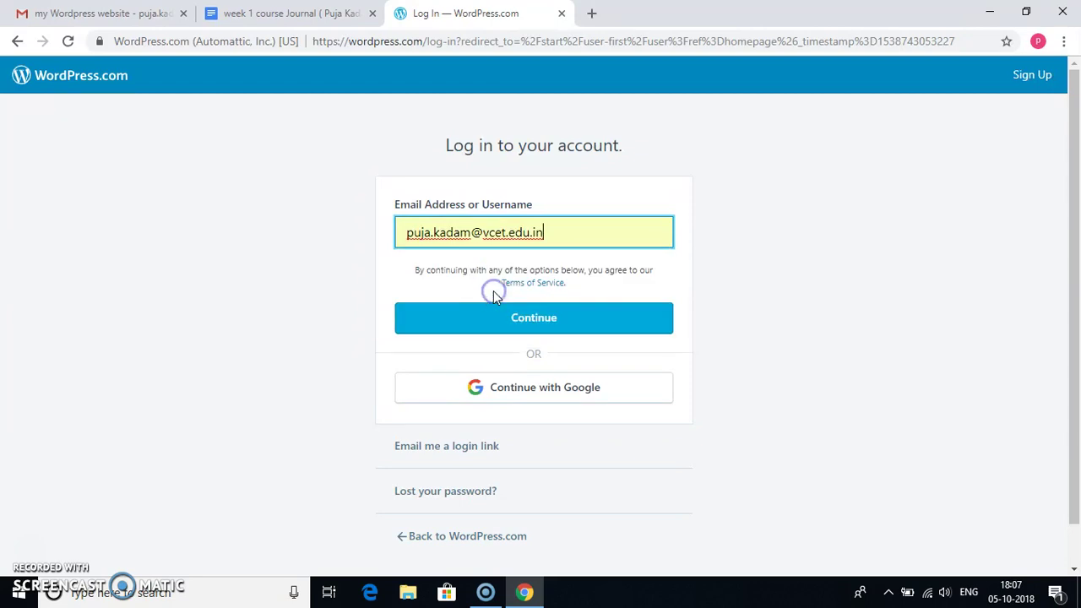
{"action": "left_click", "coordinate": [469, 313]}
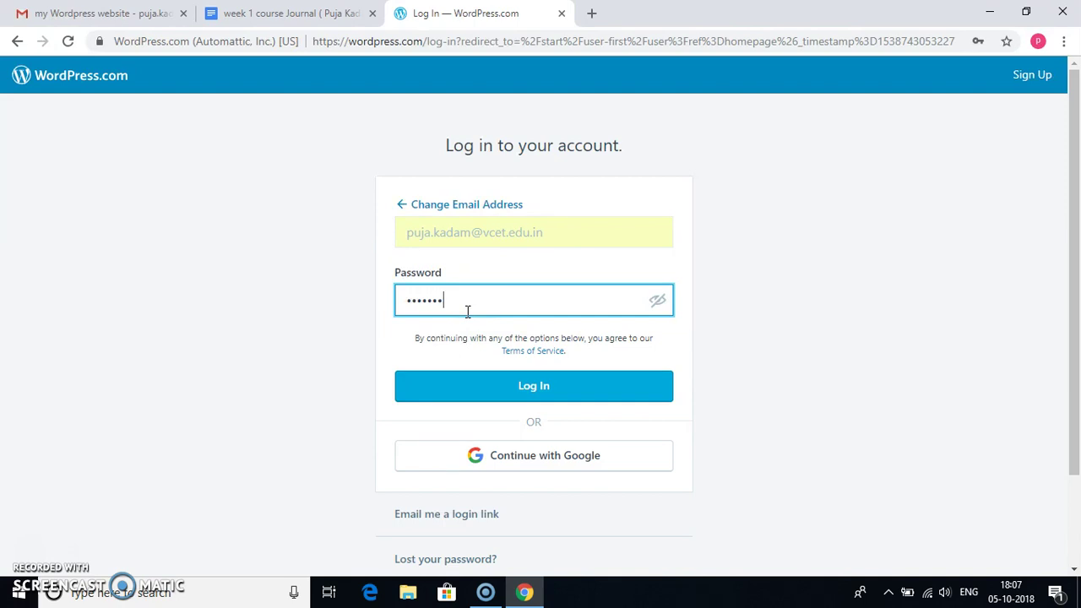
{"action": "left_click", "coordinate": [500, 382]}
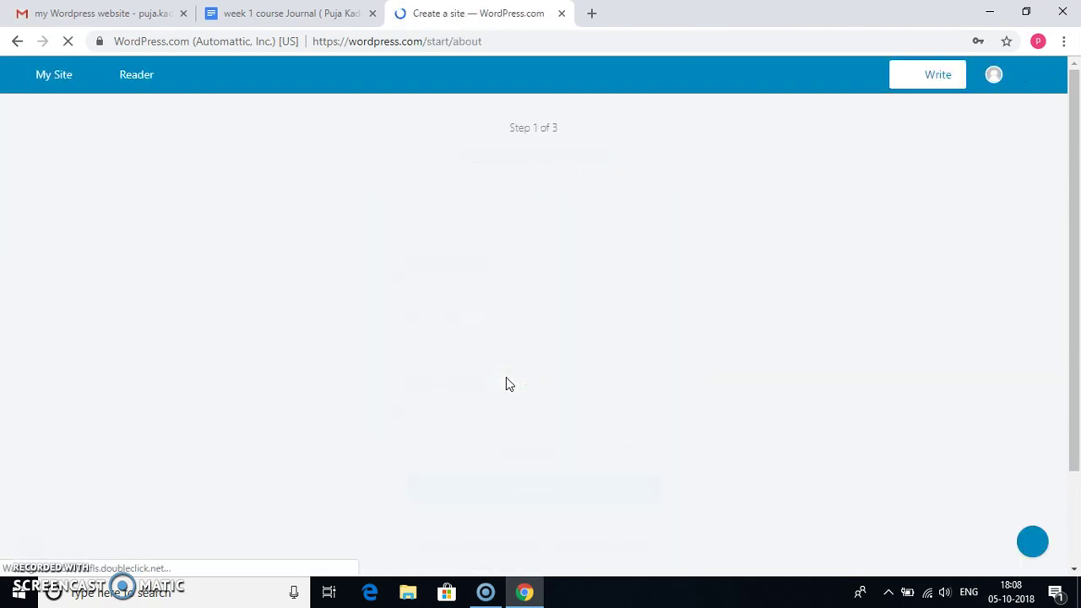
- Load the live Engineering and Technology site through My Site and View Site
{"action": "left_click", "coordinate": [476, 331]}
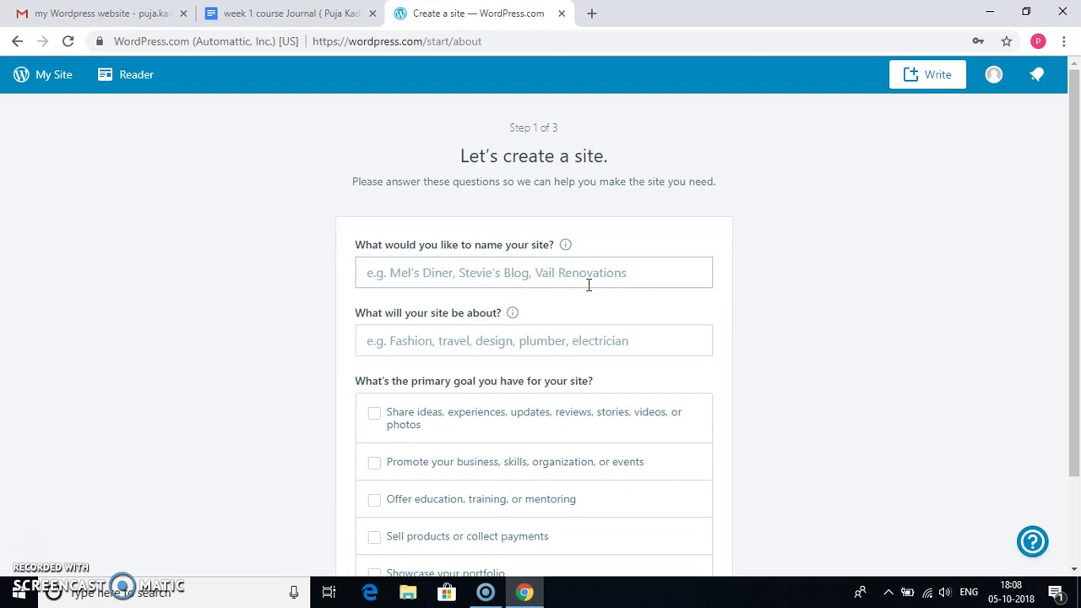
{"action": "left_click", "coordinate": [30, 71]}
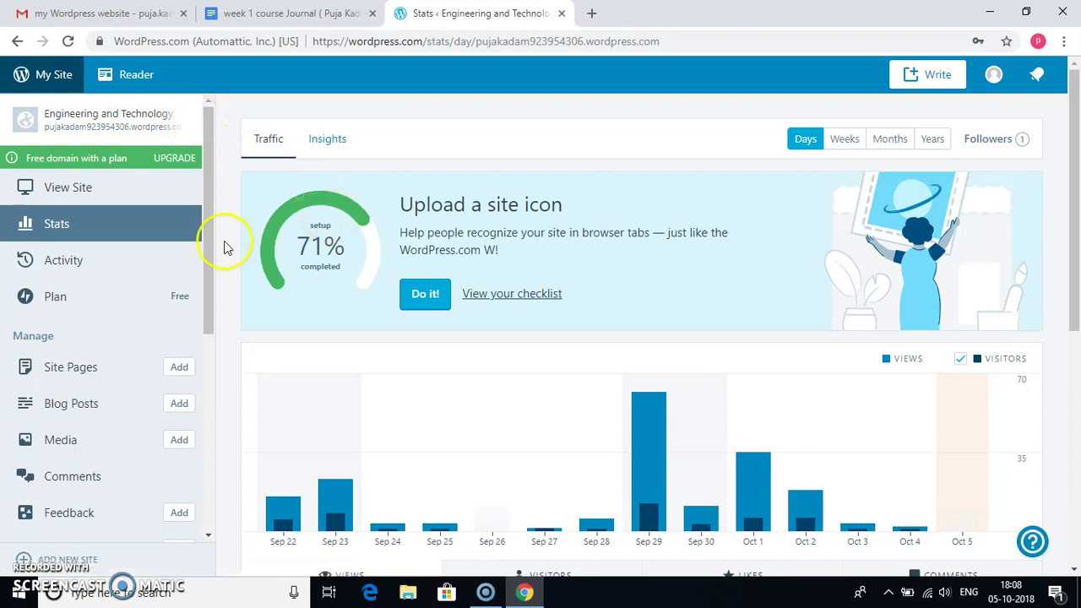
{"action": "left_click", "coordinate": [133, 190]}
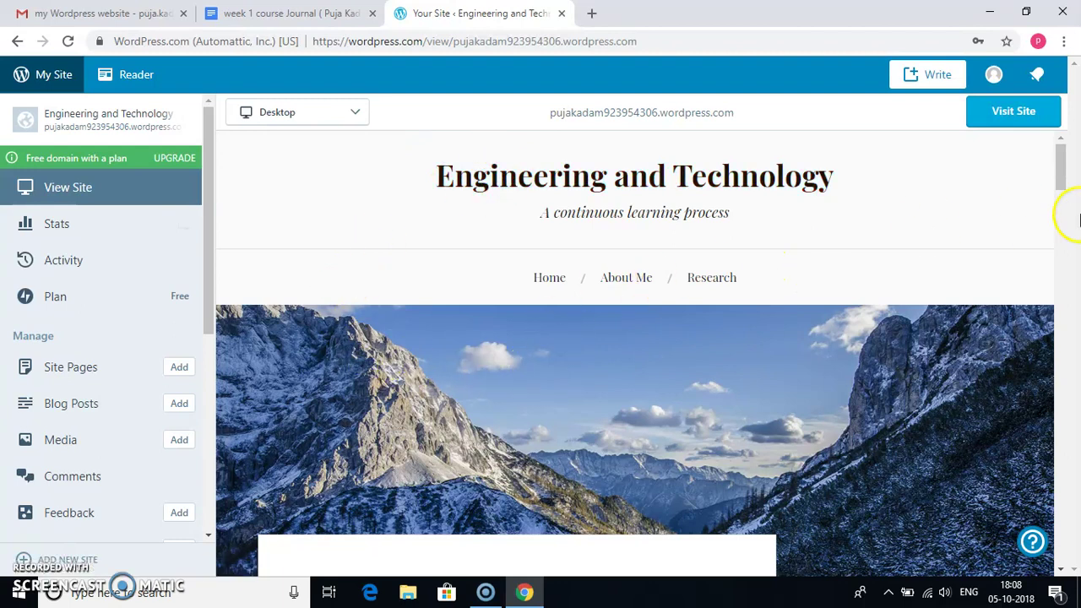
{"action": "left_click", "coordinate": [1031, 118]}
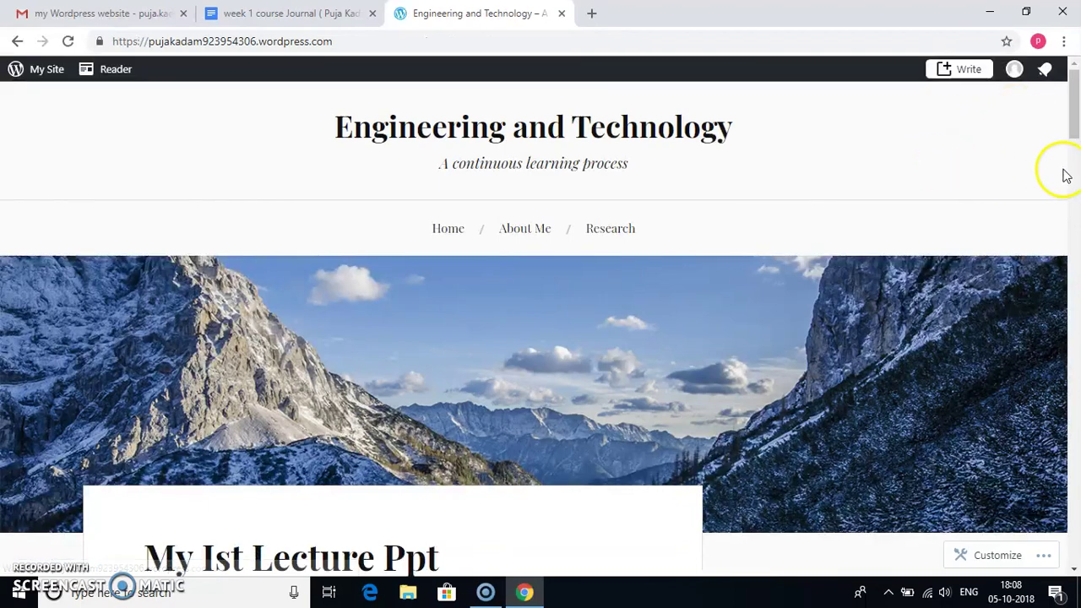
{"action": "left_click", "coordinate": [1076, 116]}
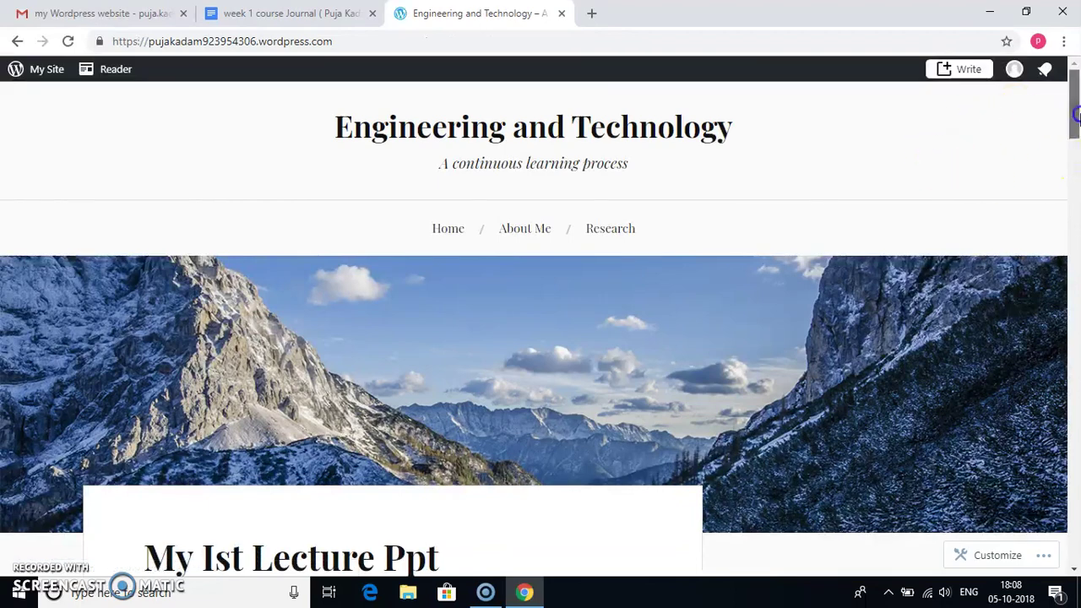
{"action": "left_click_drag", "start_coordinate": [1076, 115], "coordinate": [1076, 93]}
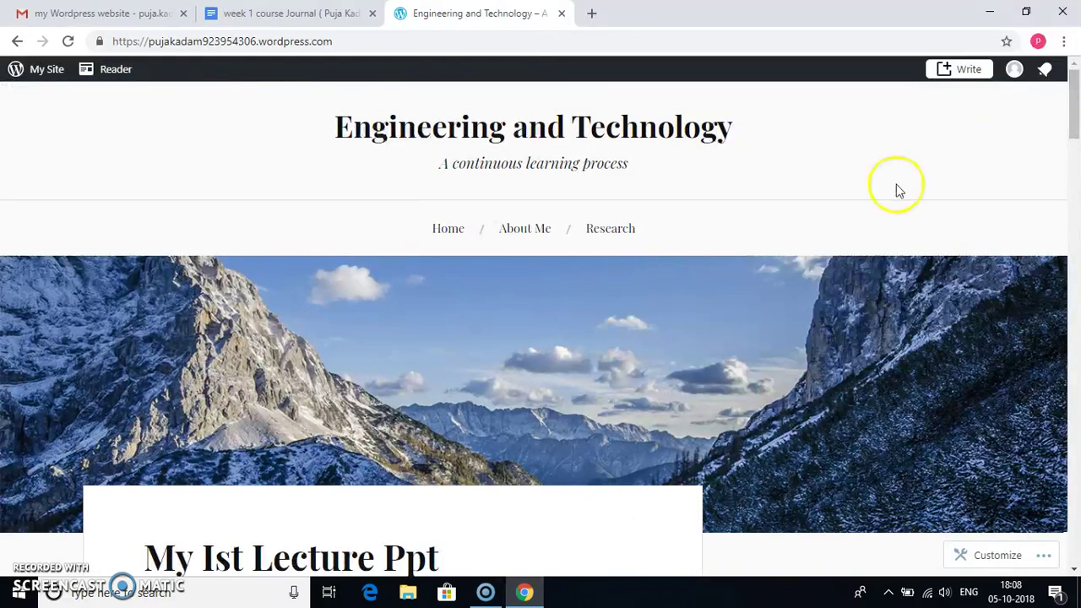
- Open the Themes page for the Engineering and Technology site from the My Site panel
{"action": "left_click", "coordinate": [44, 75]}
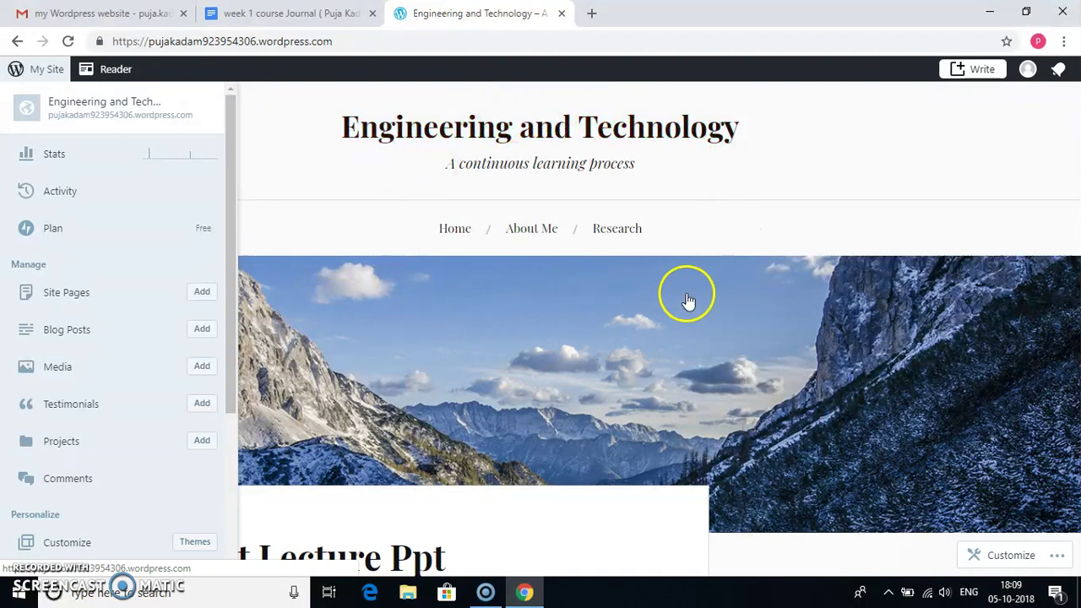
{"action": "left_click_drag", "start_coordinate": [230, 305], "coordinate": [212, 403]}
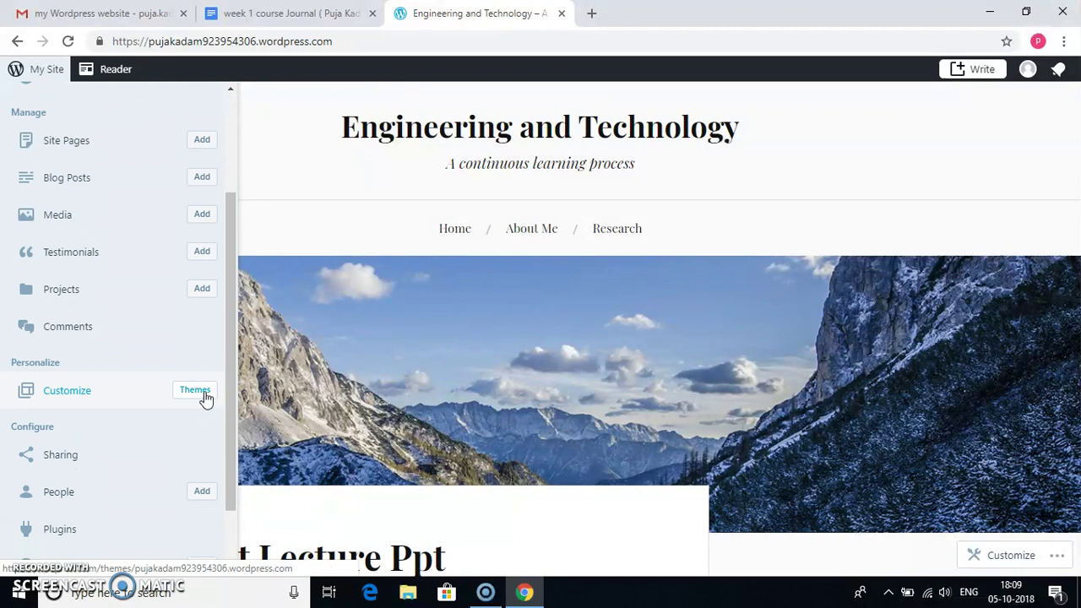
{"action": "left_click", "coordinate": [205, 395]}
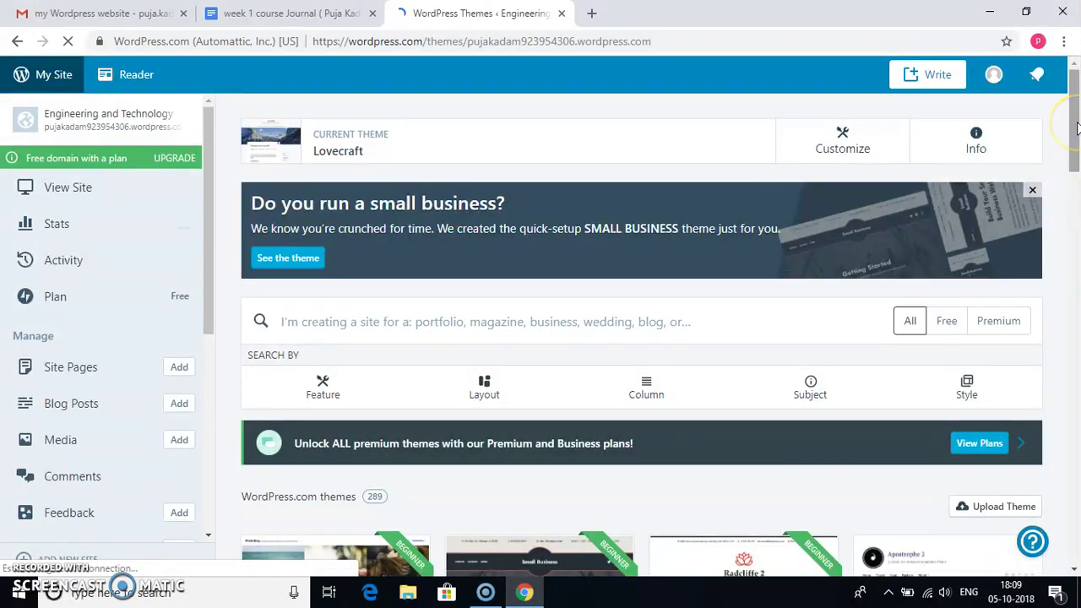
- Activate the Baskerville 2 theme and launch the Customizer
{"action": "left_click_drag", "start_coordinate": [1076, 126], "coordinate": [1065, 264]}
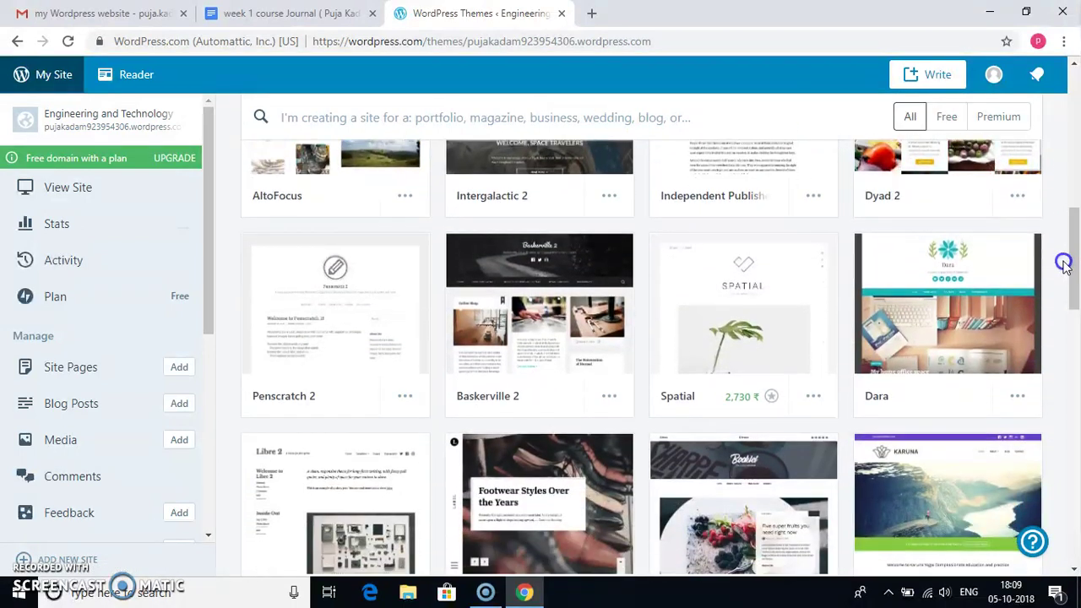
{"action": "left_click", "coordinate": [593, 293]}
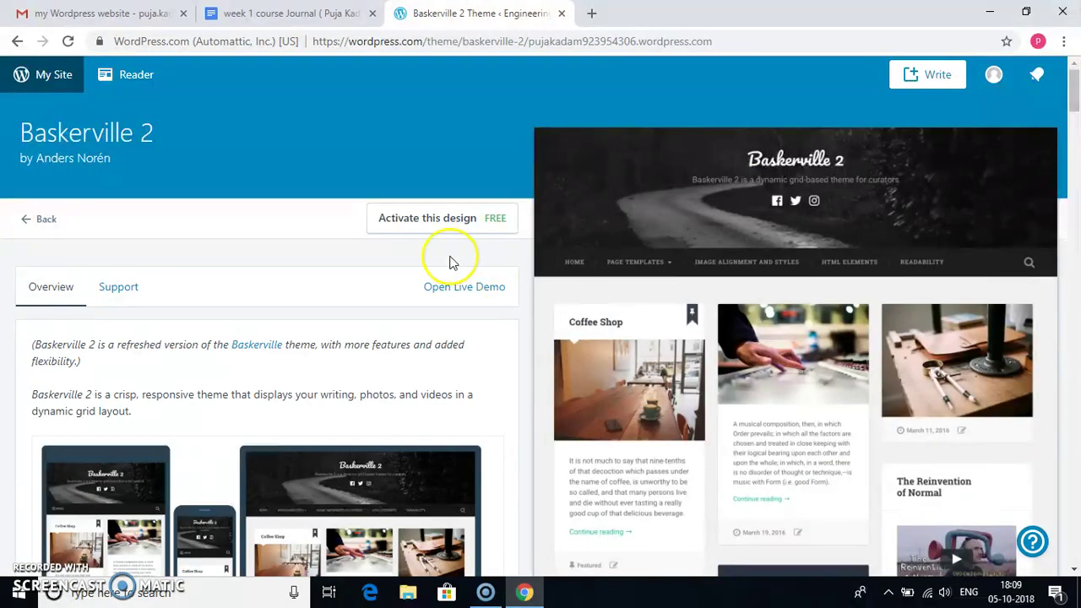
{"action": "left_click", "coordinate": [431, 230]}
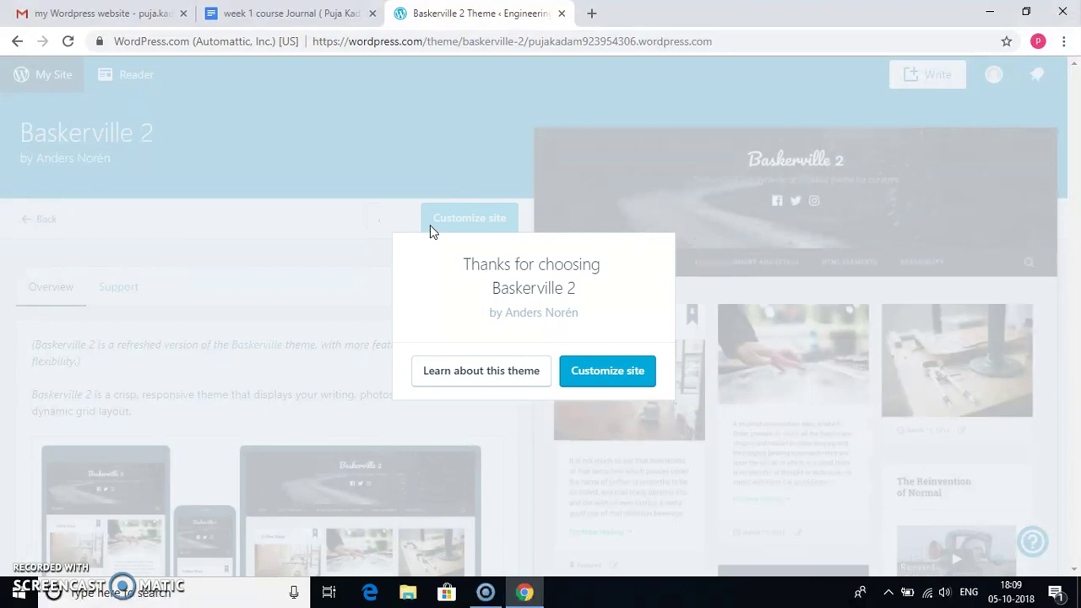
{"action": "left_click", "coordinate": [603, 372]}
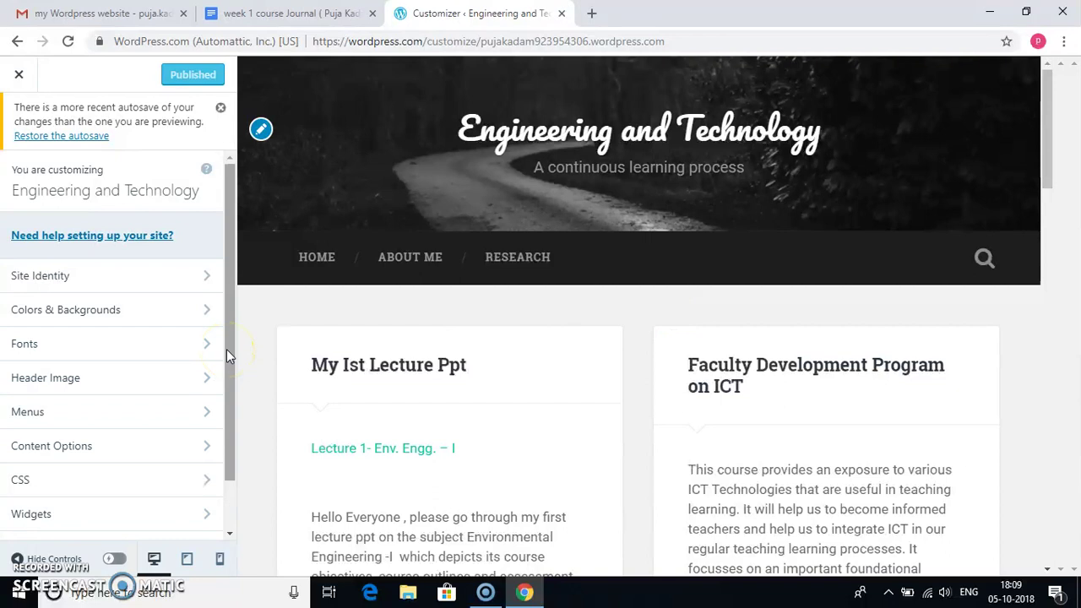
- Open Site Identity in the Customizer and bring up the Select logo media dialog
{"action": "left_click_drag", "start_coordinate": [226, 349], "coordinate": [223, 362]}
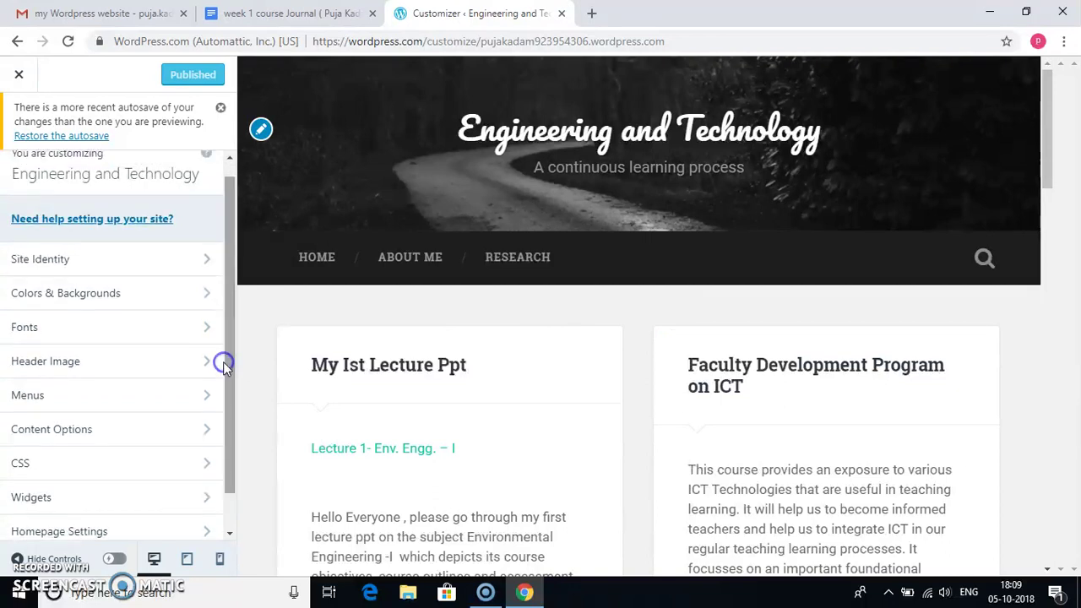
{"action": "left_click", "coordinate": [181, 275]}
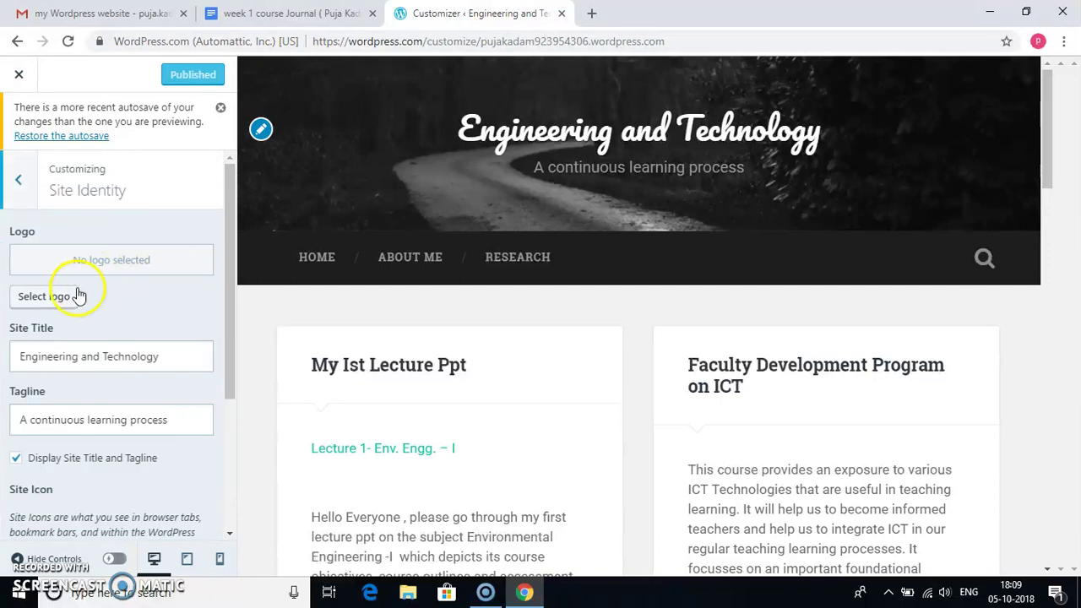
{"action": "left_click", "coordinate": [74, 296]}
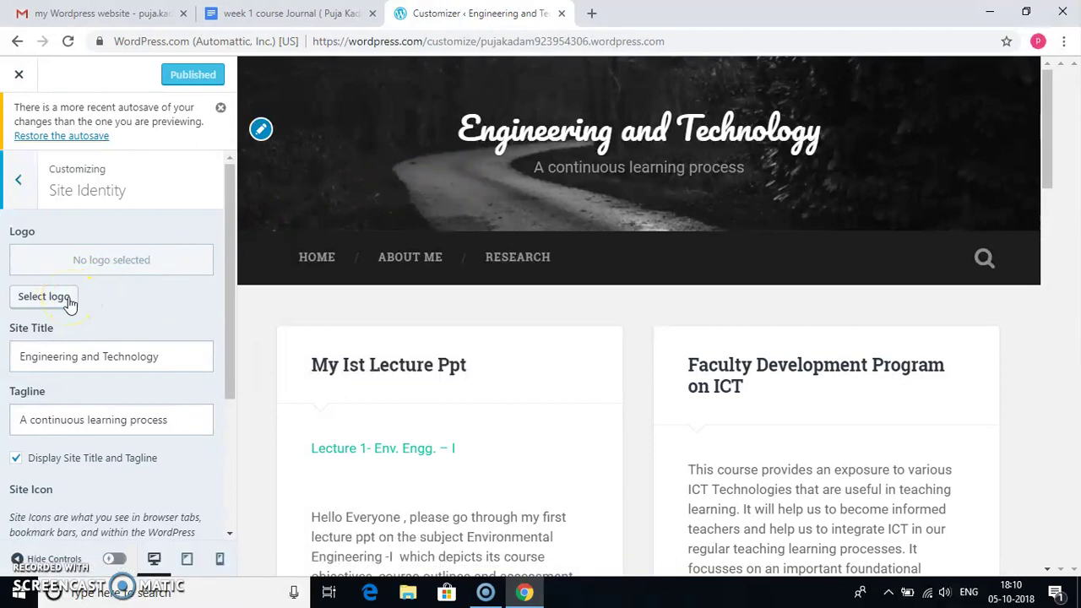
{"action": "left_click", "coordinate": [70, 301]}
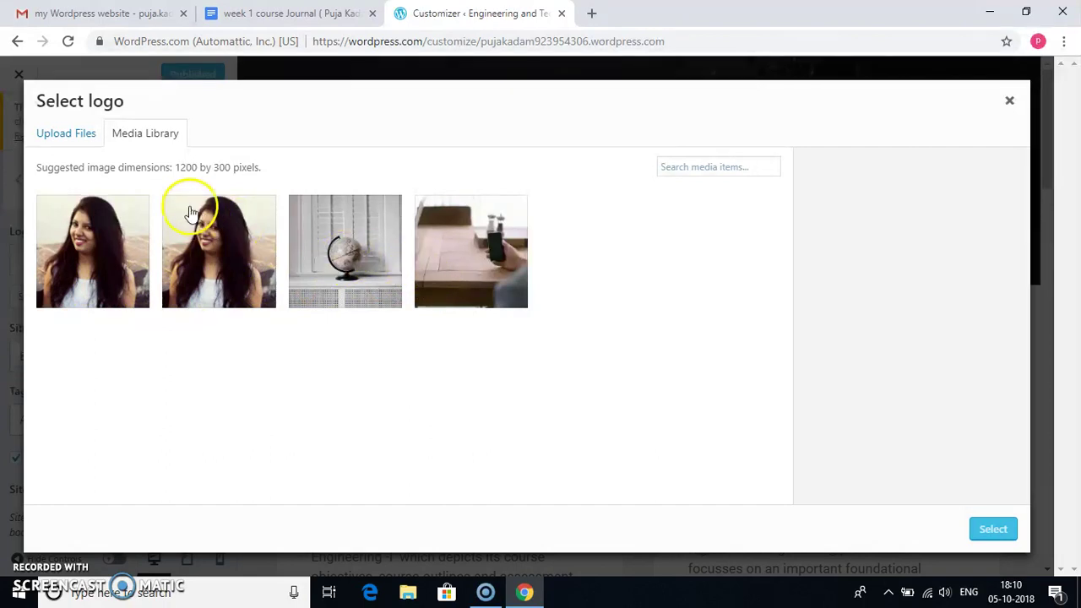
- Upload the 'vcet logo' image from the Desktop into the Select logo media library
{"action": "left_click", "coordinate": [88, 145]}
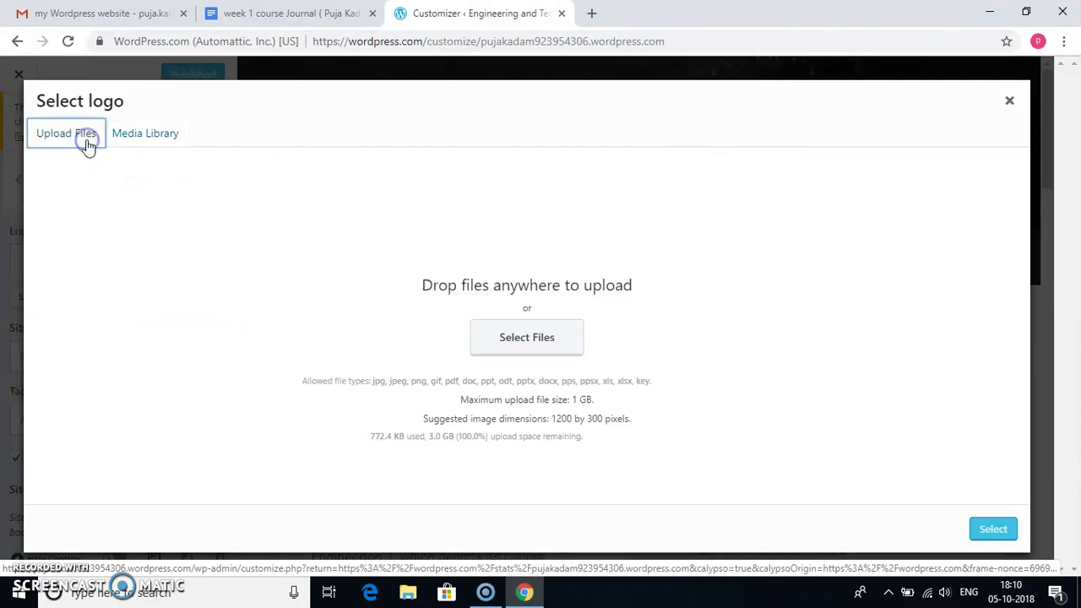
{"action": "left_click", "coordinate": [507, 342]}
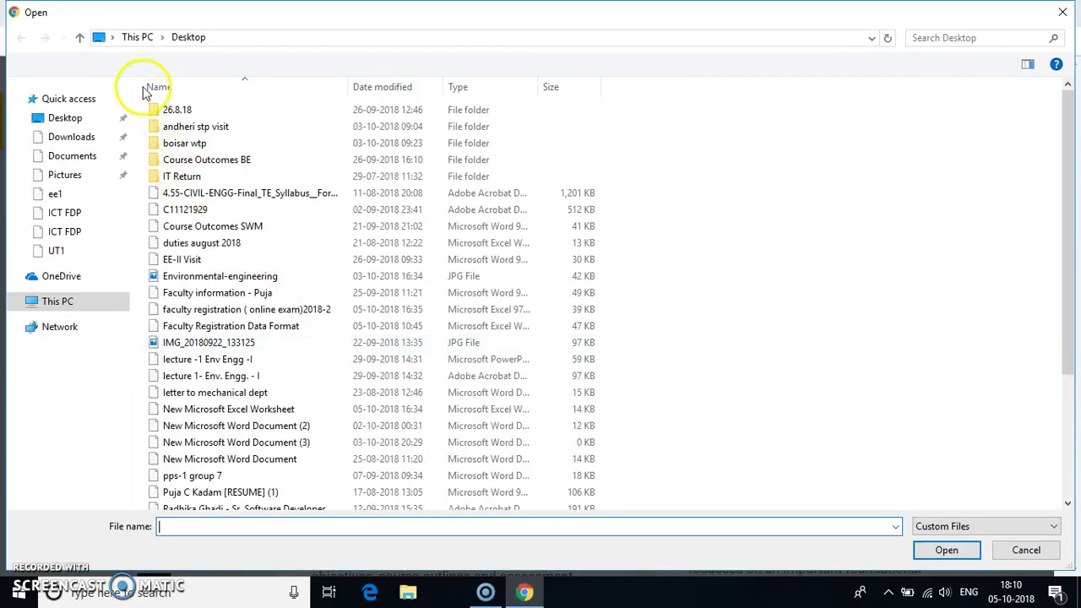
{"action": "left_click", "coordinate": [93, 125]}
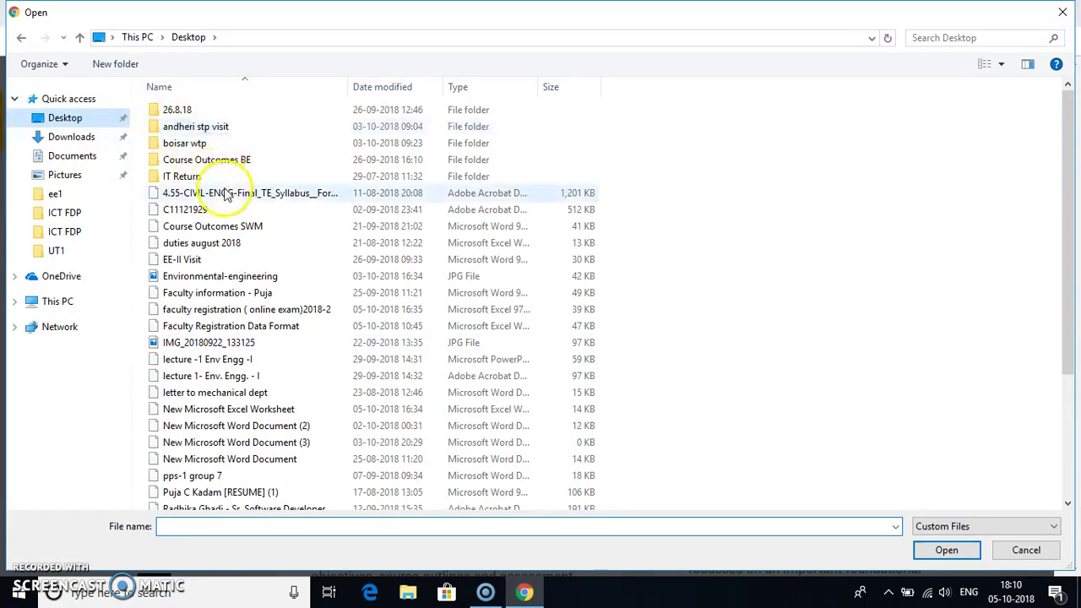
{"action": "left_click", "coordinate": [226, 229]}
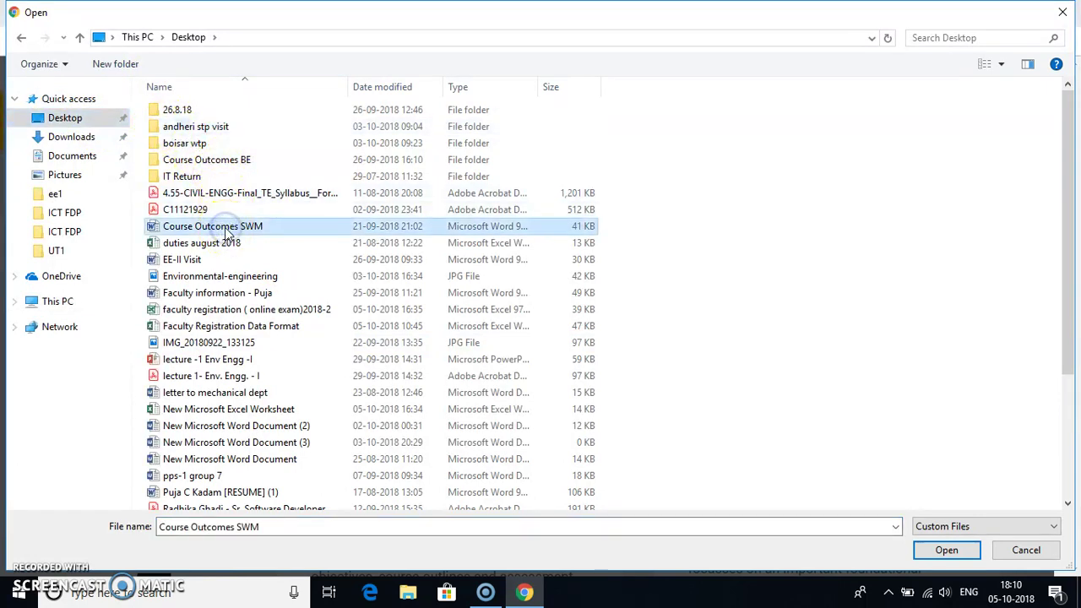
{"action": "key", "text": "v"}
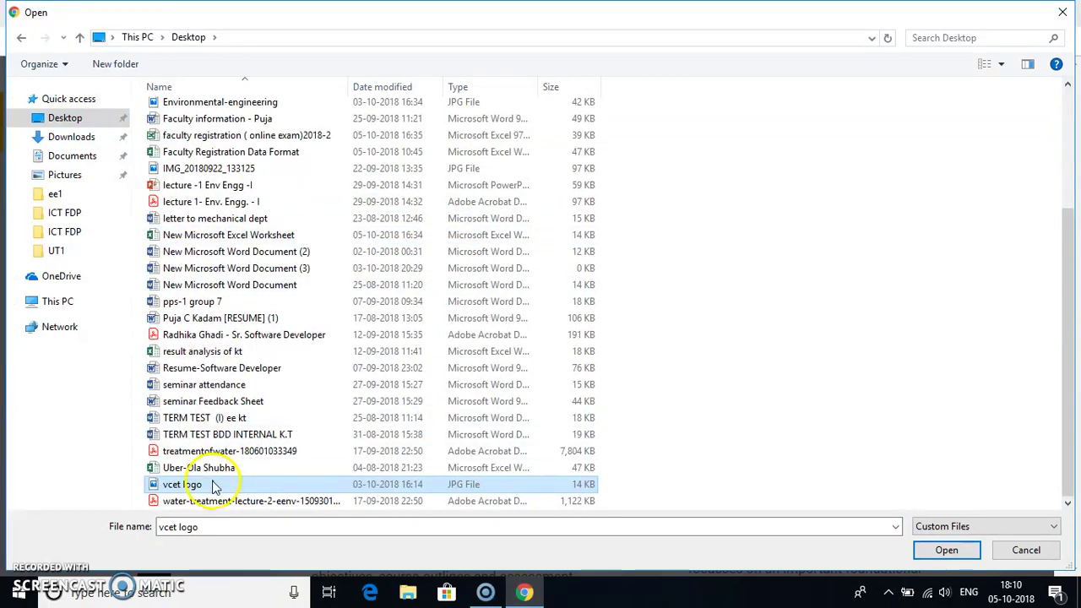
{"action": "double_click", "coordinate": [216, 484]}
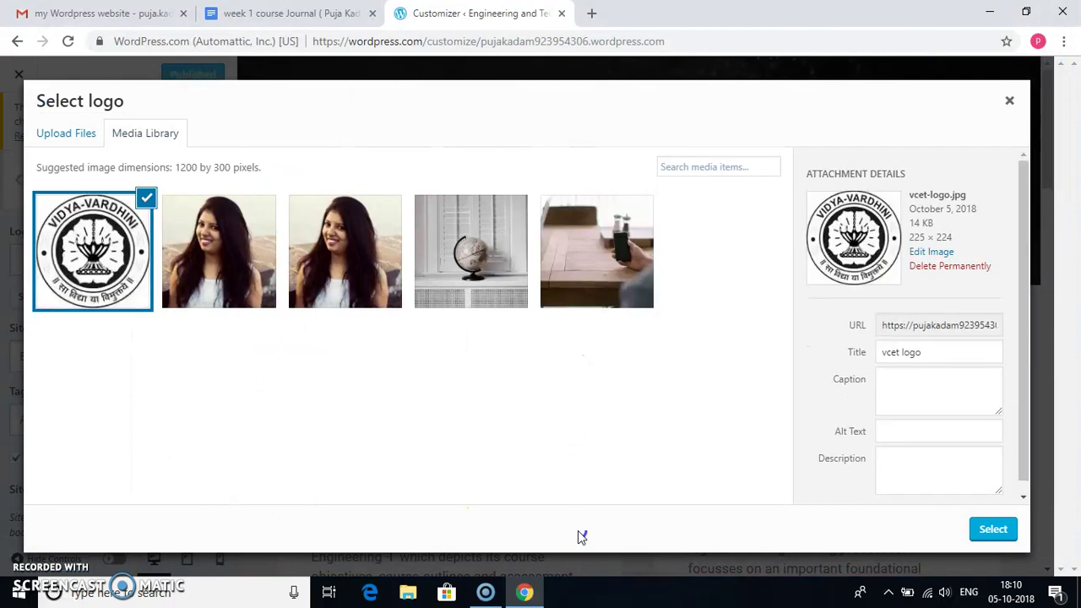
- Set vcet-logo.jpg as the site logo, cropped to include the full emblem
{"action": "left_click", "coordinate": [994, 532]}
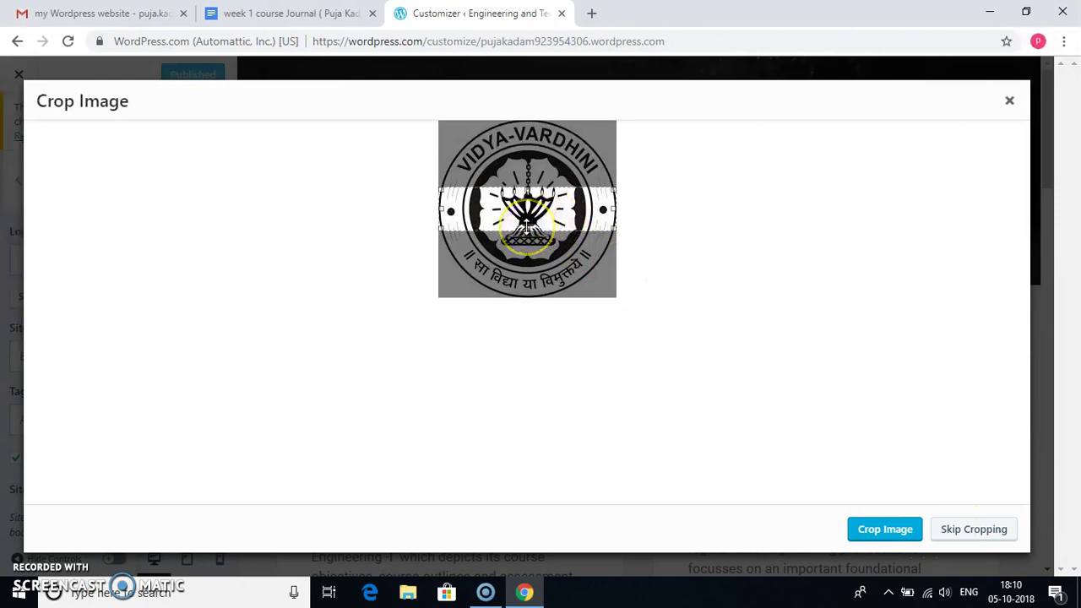
{"action": "left_click_drag", "start_coordinate": [525, 226], "coordinate": [541, 297]}
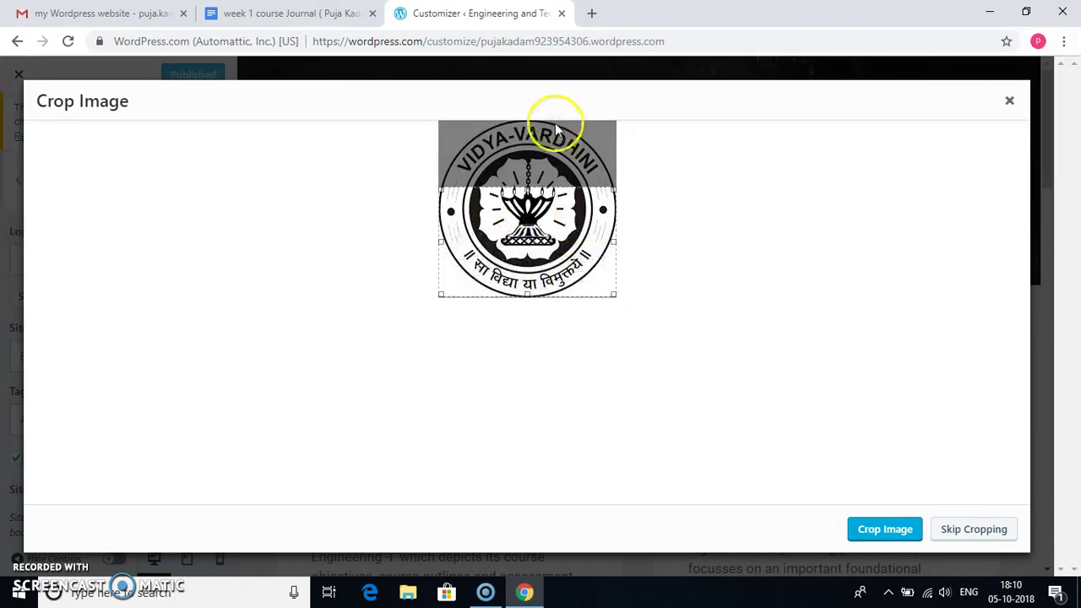
{"action": "left_click_drag", "start_coordinate": [518, 187], "coordinate": [521, 124]}
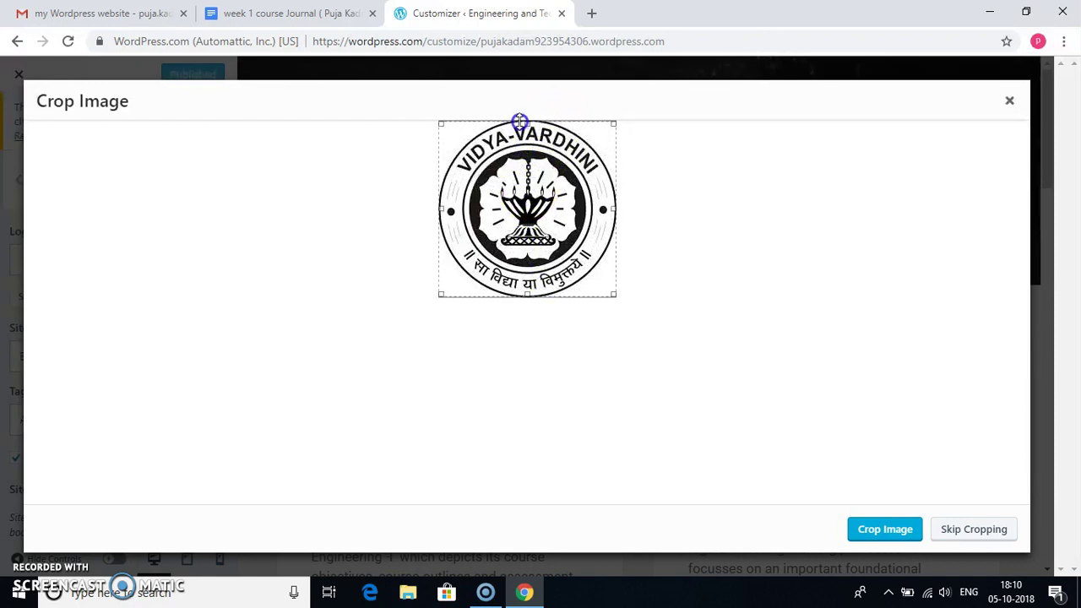
{"action": "left_click", "coordinate": [881, 527]}
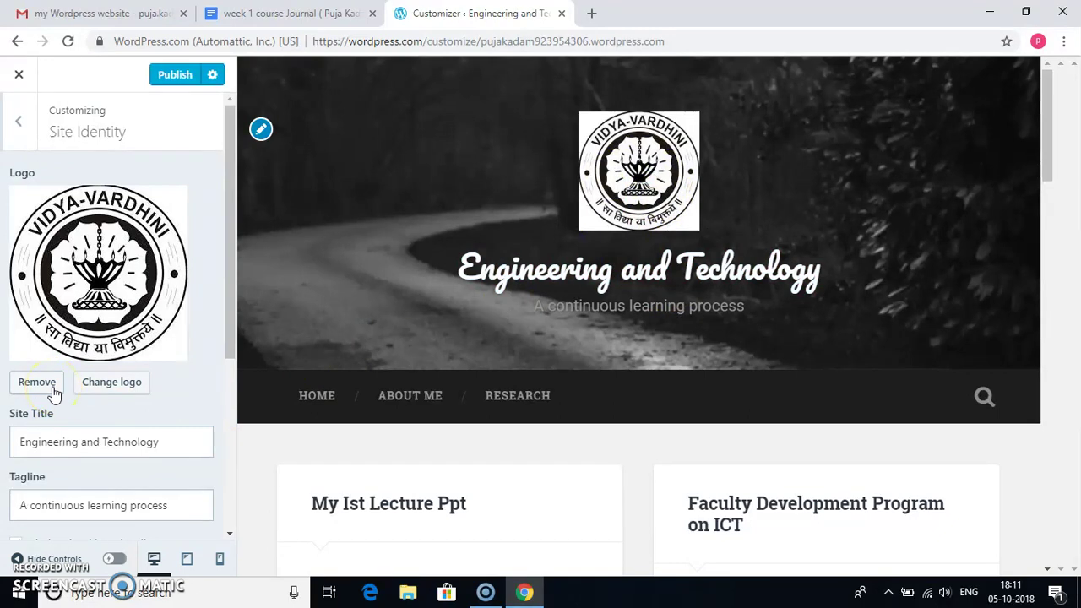
- In Colors & Backgrounds, try orange, beige, near-black and green, then publish a grey background
{"action": "left_click", "coordinate": [26, 127]}
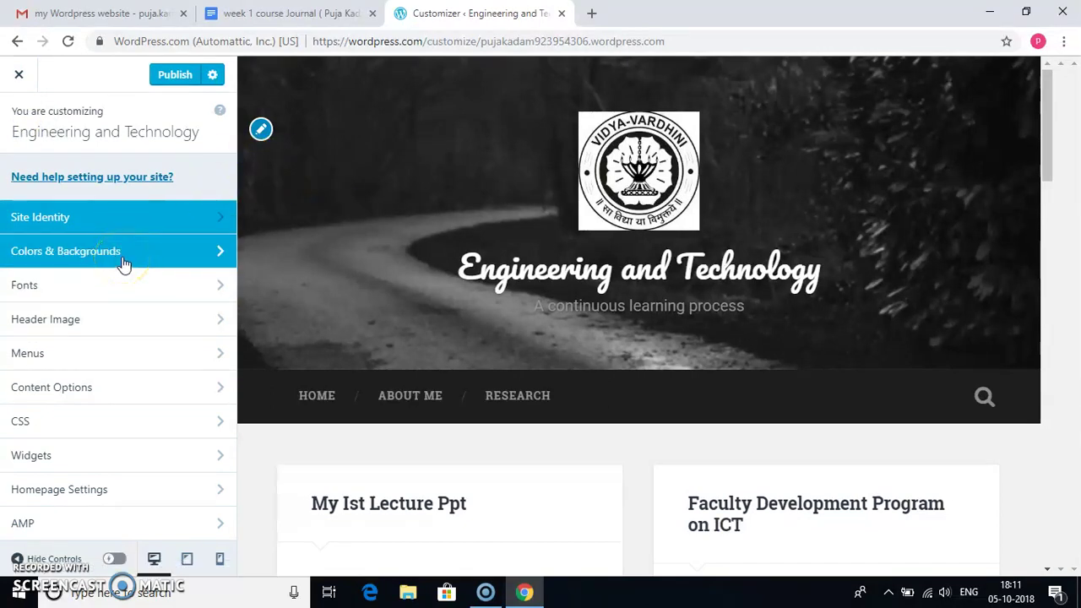
{"action": "left_click", "coordinate": [120, 253]}
{"action": "left_click", "coordinate": [203, 254]}
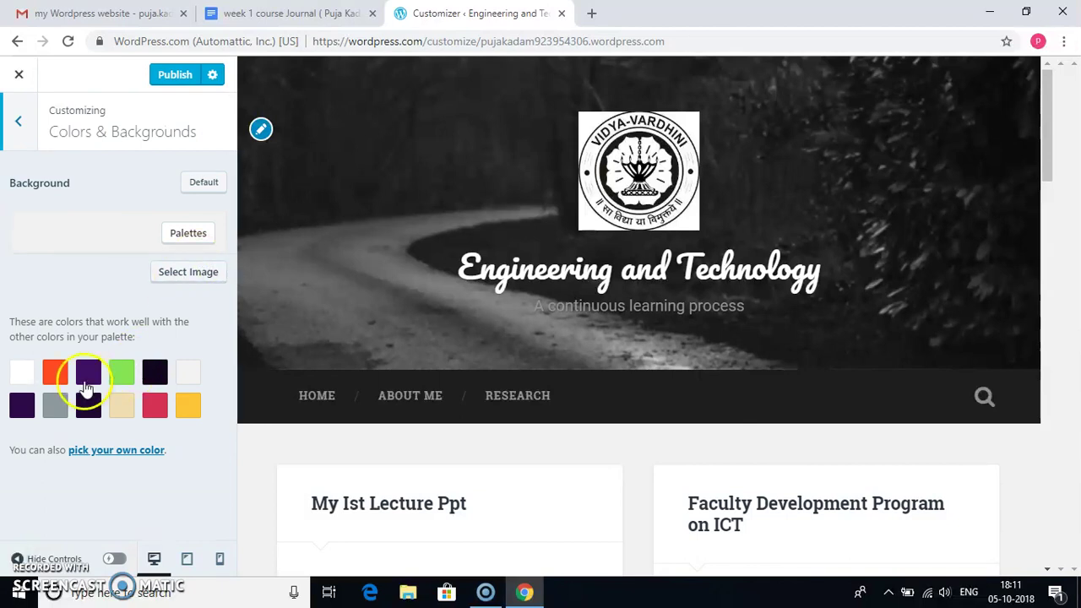
{"action": "left_click", "coordinate": [56, 372]}
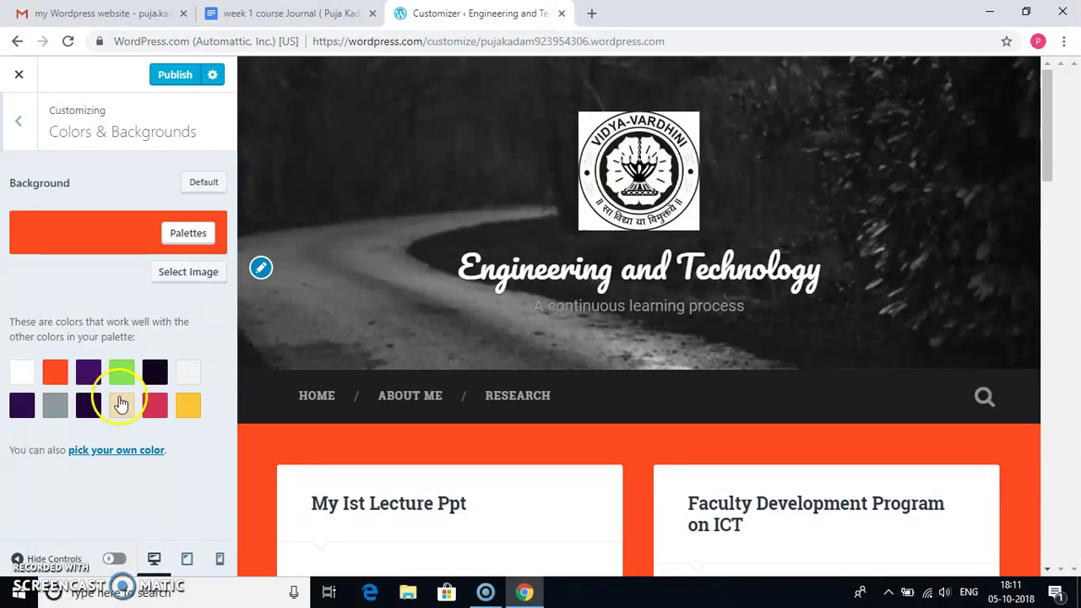
{"action": "left_click", "coordinate": [121, 404]}
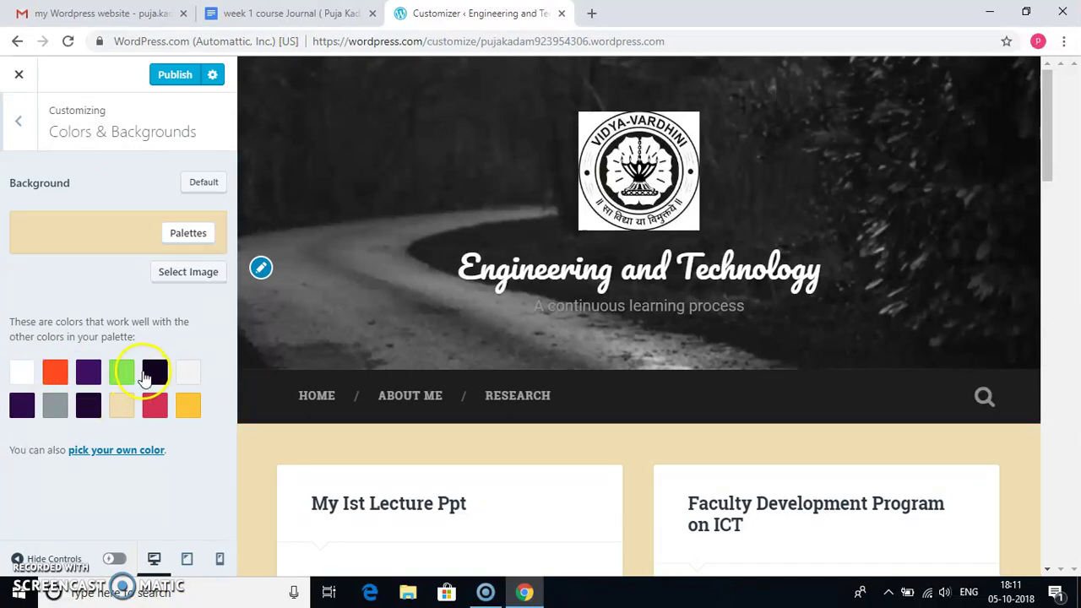
{"action": "left_click", "coordinate": [146, 375]}
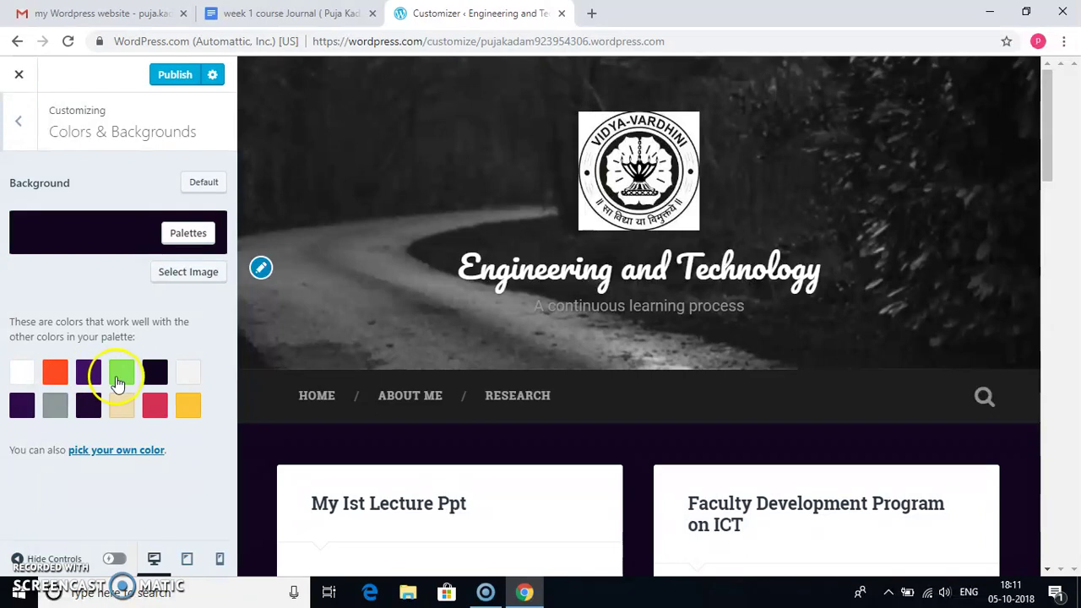
{"action": "left_click", "coordinate": [116, 382]}
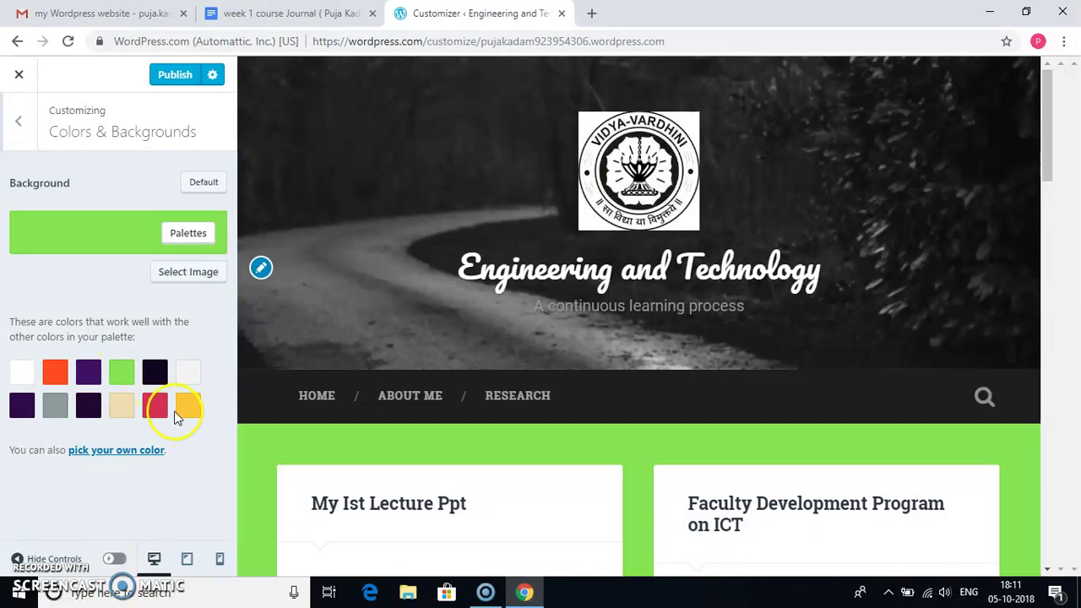
{"action": "left_click", "coordinate": [56, 409]}
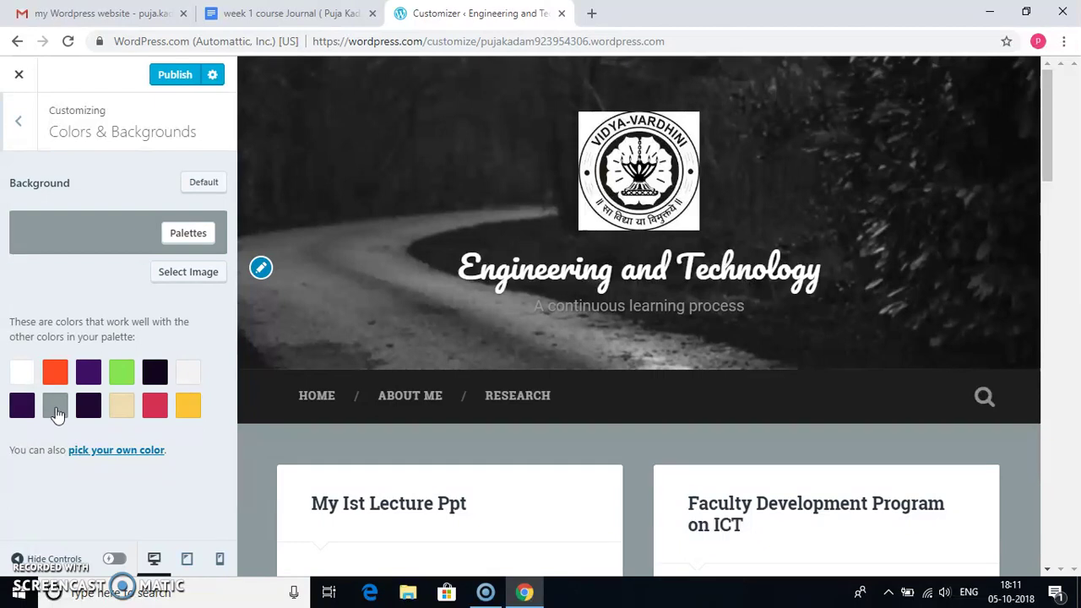
{"action": "left_click", "coordinate": [161, 76]}
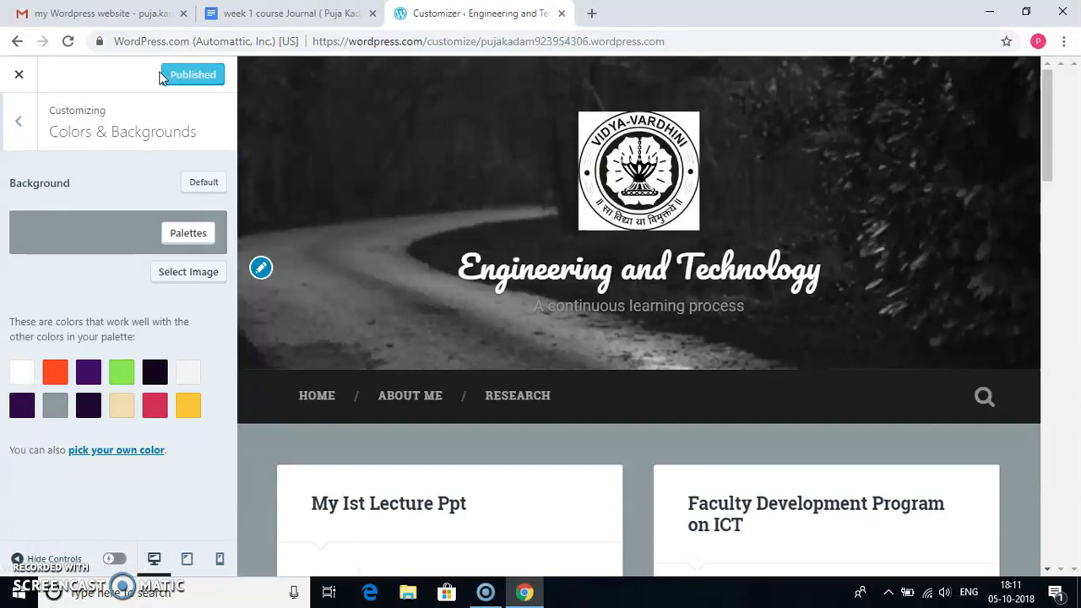
{"action": "left_click", "coordinate": [32, 115]}
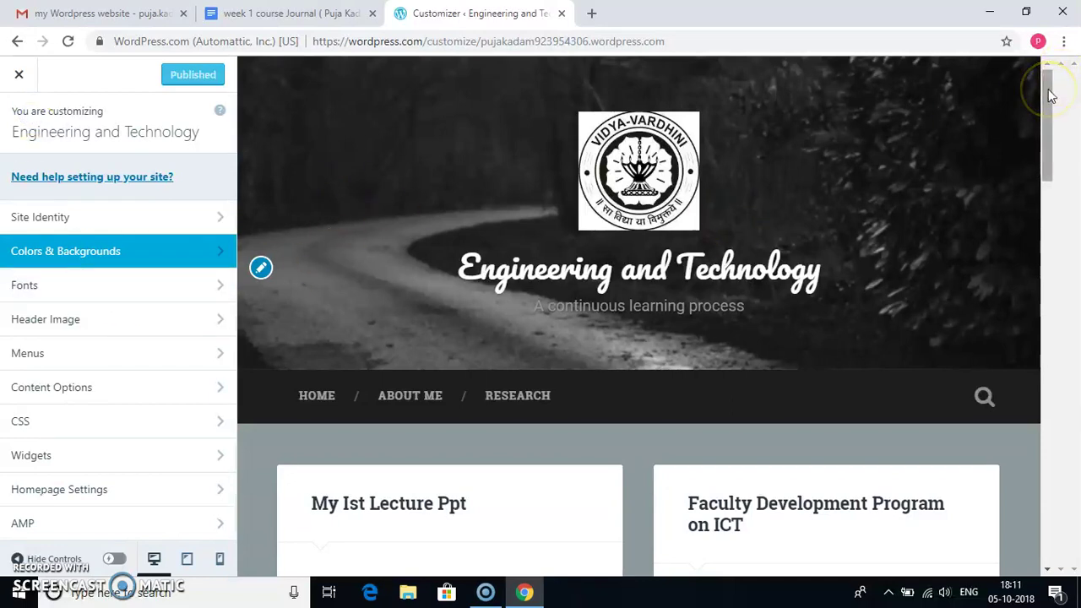
- Choose Abril Fatface as the Headings font under Fonts and publish the change
{"action": "left_click_drag", "start_coordinate": [1050, 96], "coordinate": [1050, 143]}
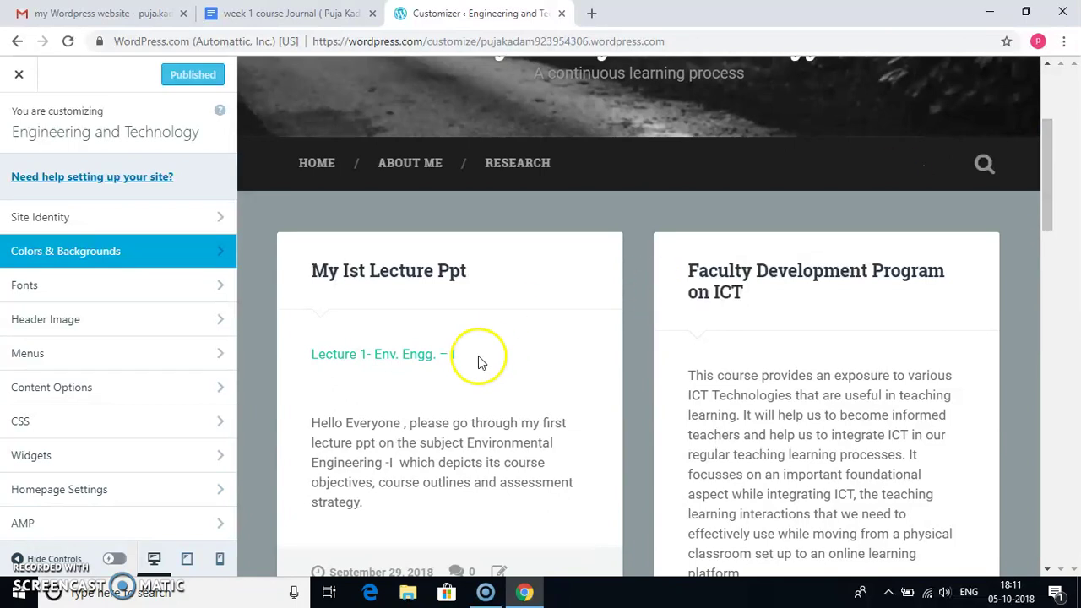
{"action": "left_click", "coordinate": [219, 284]}
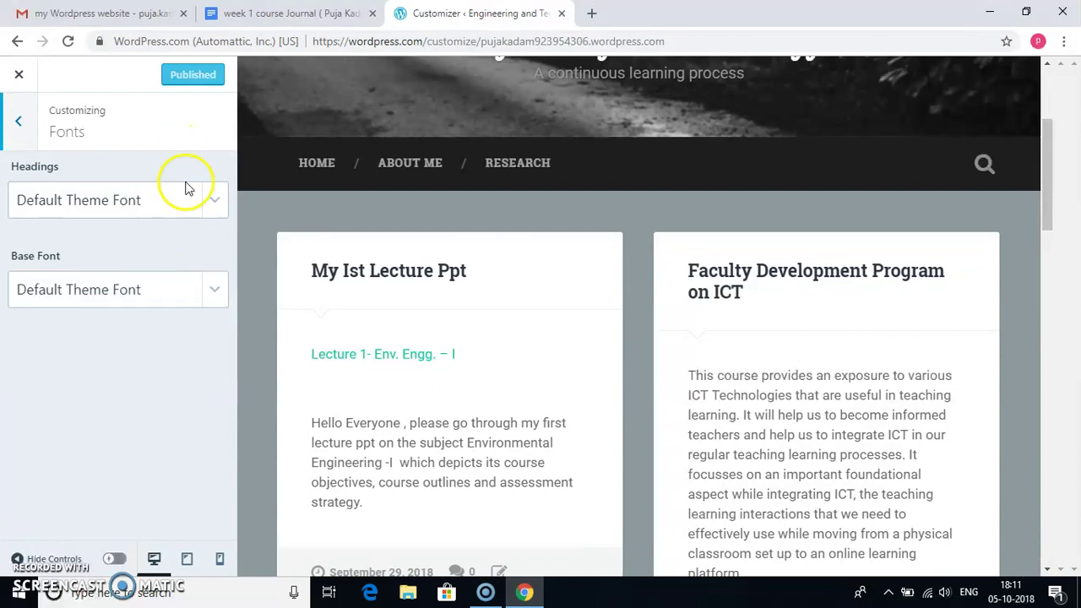
{"action": "left_click", "coordinate": [221, 208]}
{"action": "left_click", "coordinate": [168, 240]}
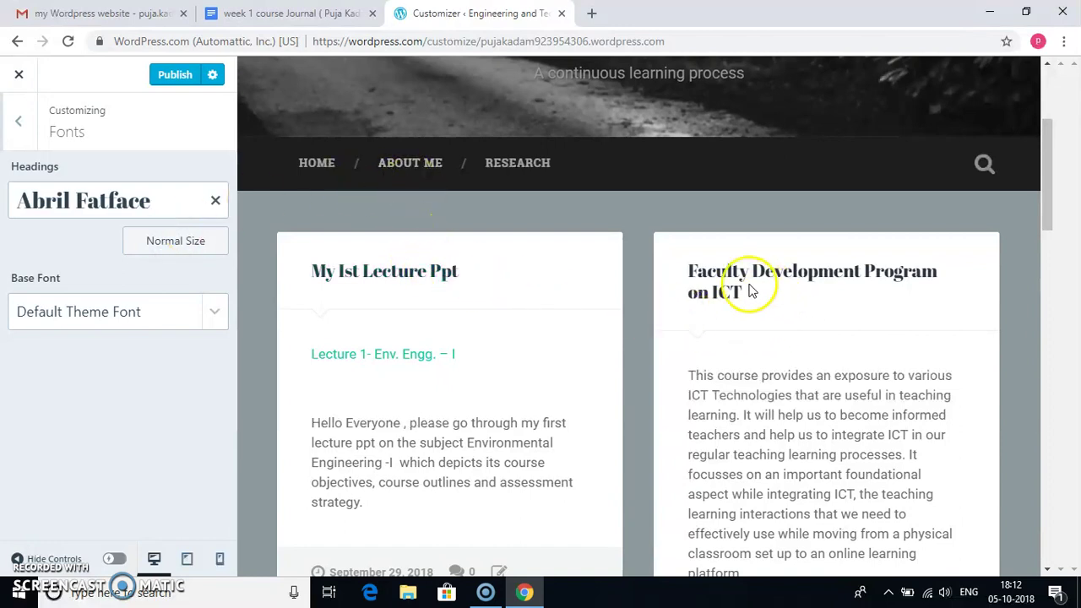
{"action": "left_click", "coordinate": [182, 85]}
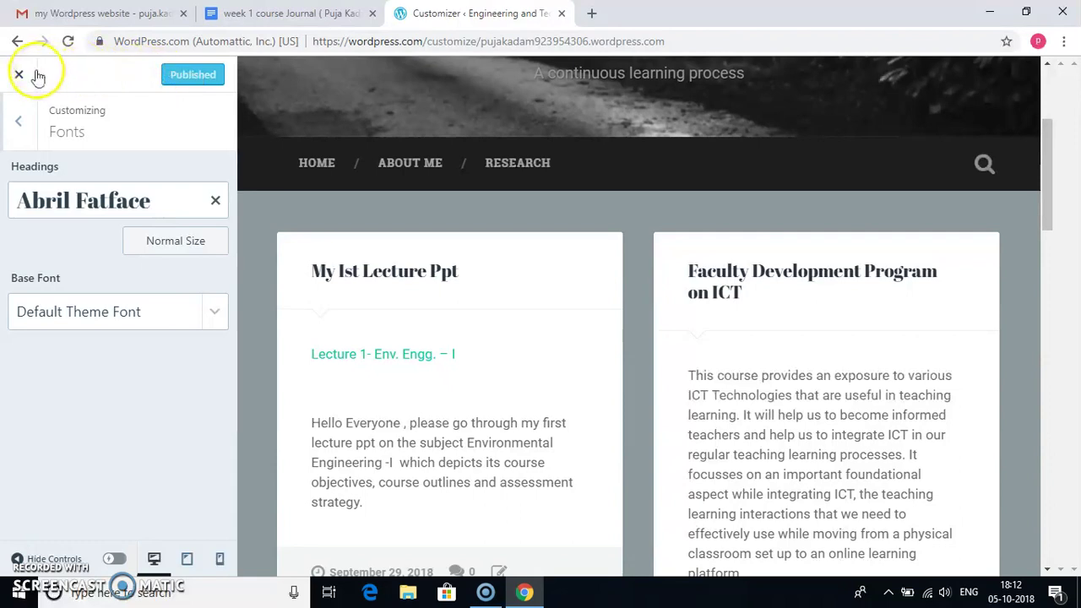
- Set the bokeh-lights picture as the header image, publish it, and exit the Customizer
{"action": "left_click", "coordinate": [32, 119]}
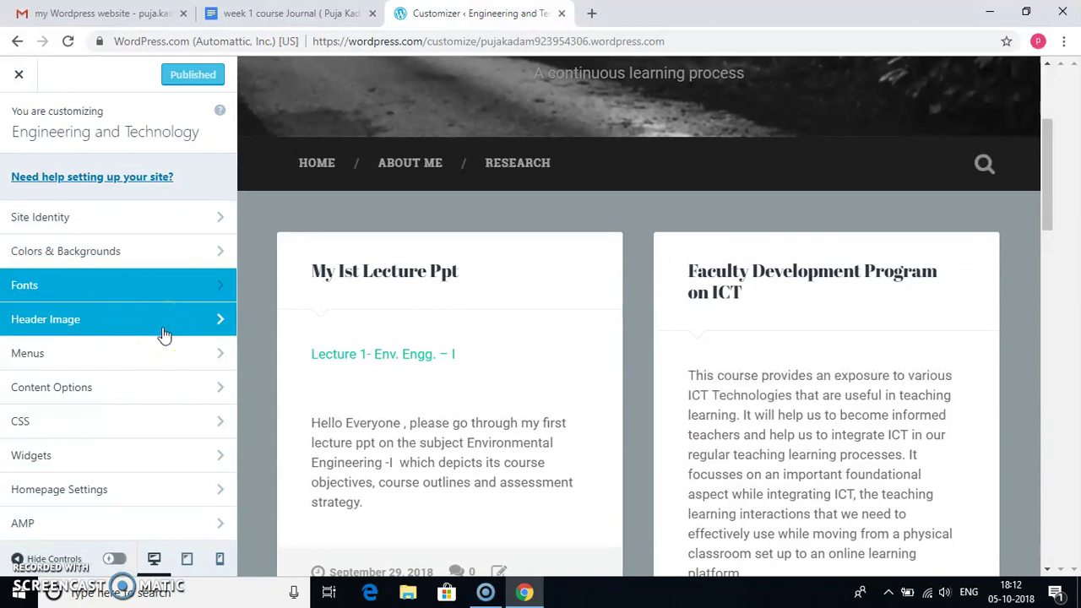
{"action": "left_click_drag", "start_coordinate": [165, 335], "coordinate": [223, 330]}
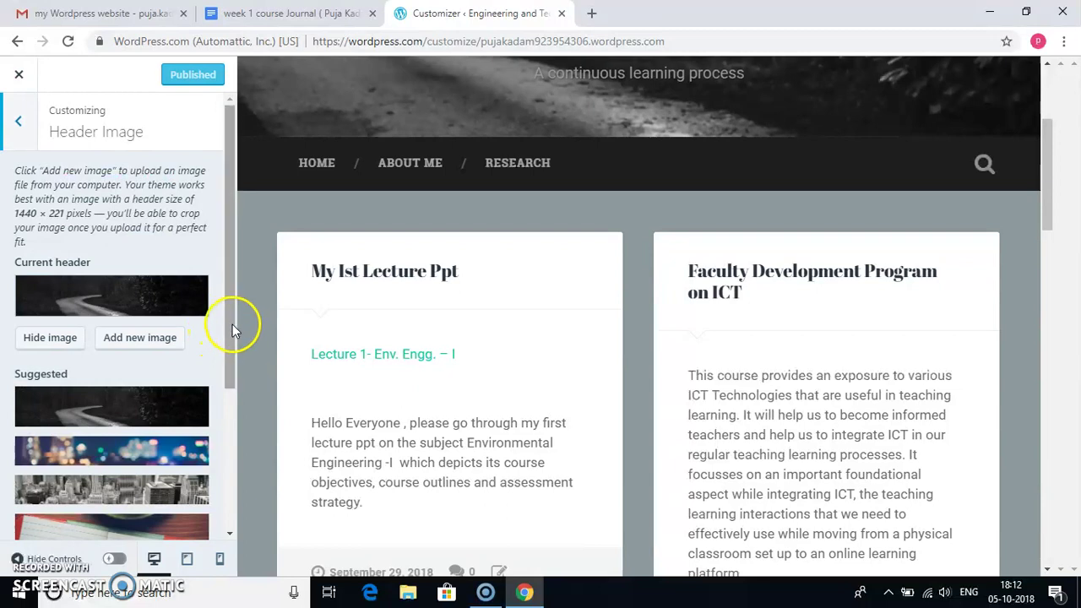
{"action": "left_click_drag", "start_coordinate": [230, 324], "coordinate": [223, 367]}
{"action": "left_click", "coordinate": [164, 378]}
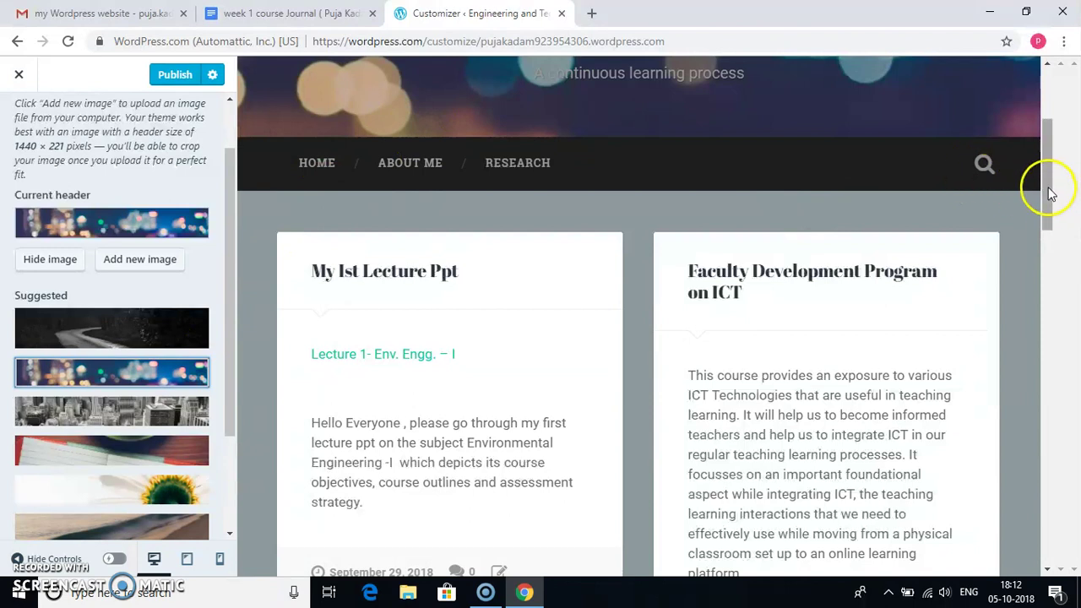
{"action": "left_click_drag", "start_coordinate": [1050, 192], "coordinate": [1037, 144]}
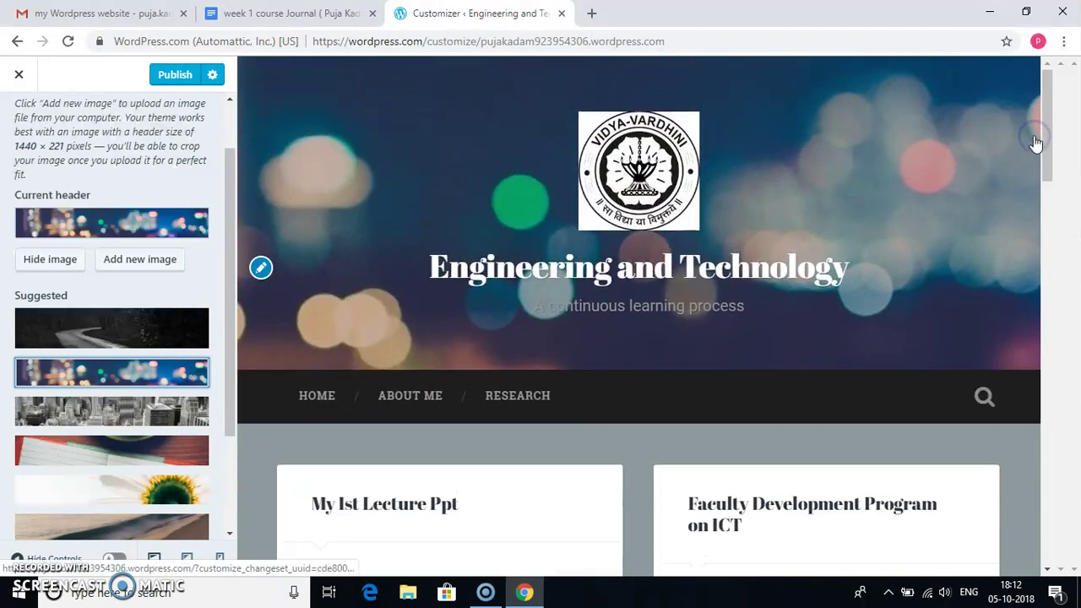
{"action": "left_click", "coordinate": [173, 78]}
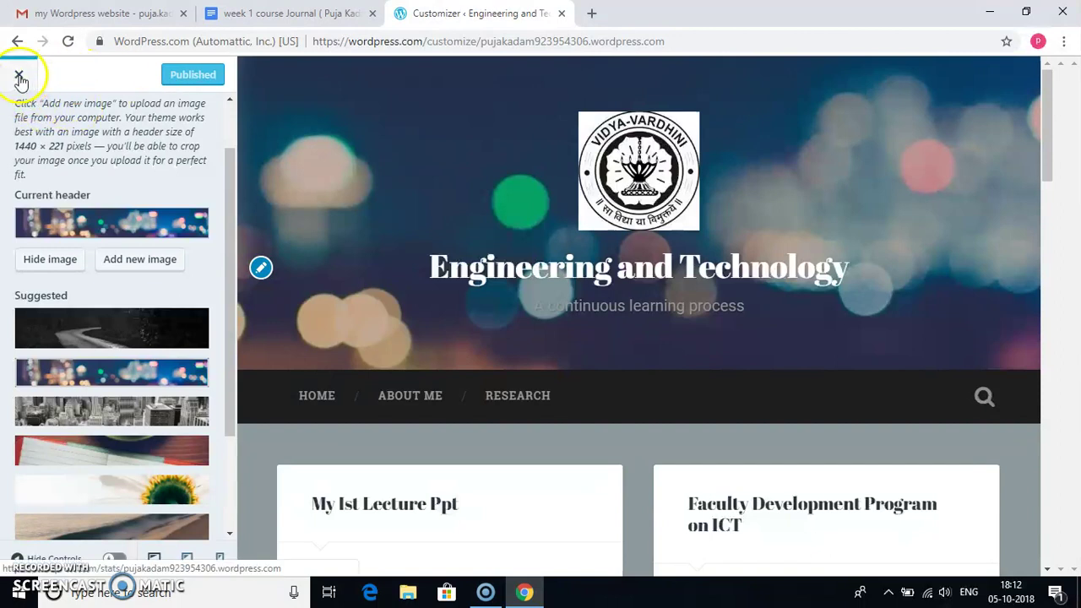
{"action": "left_click", "coordinate": [19, 76]}
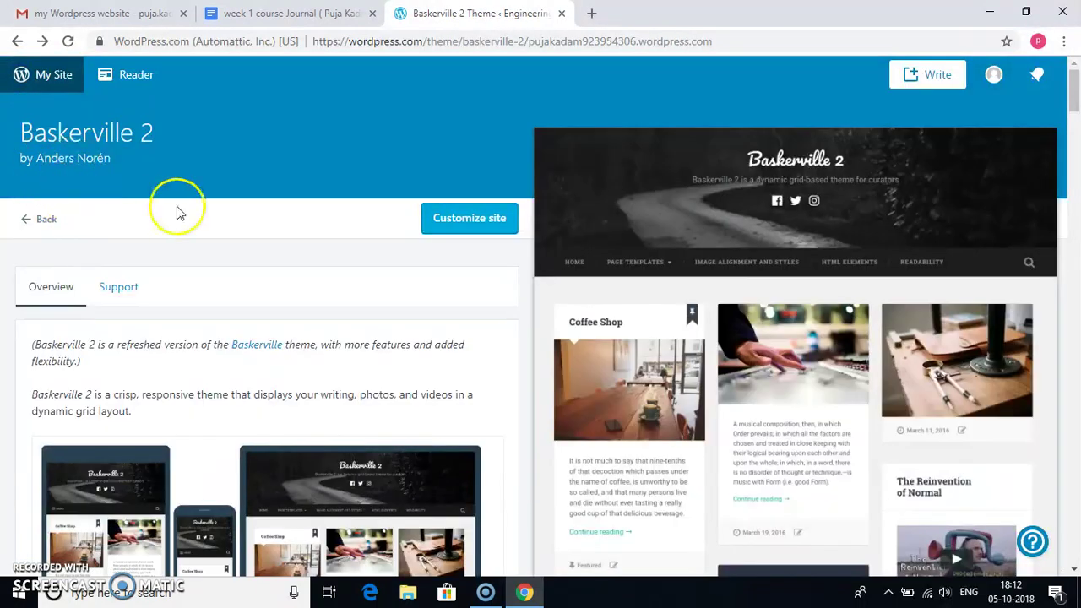
- Preview the live Engineering and Technology site from My Site and reopen the Customizer
{"action": "left_click", "coordinate": [19, 71]}
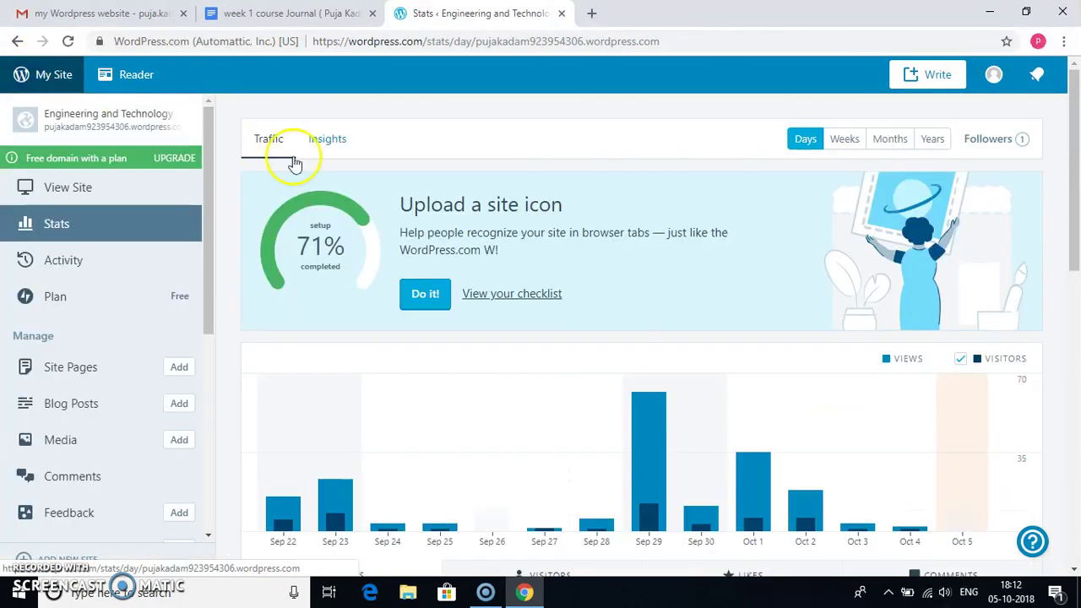
{"action": "left_click", "coordinate": [120, 176]}
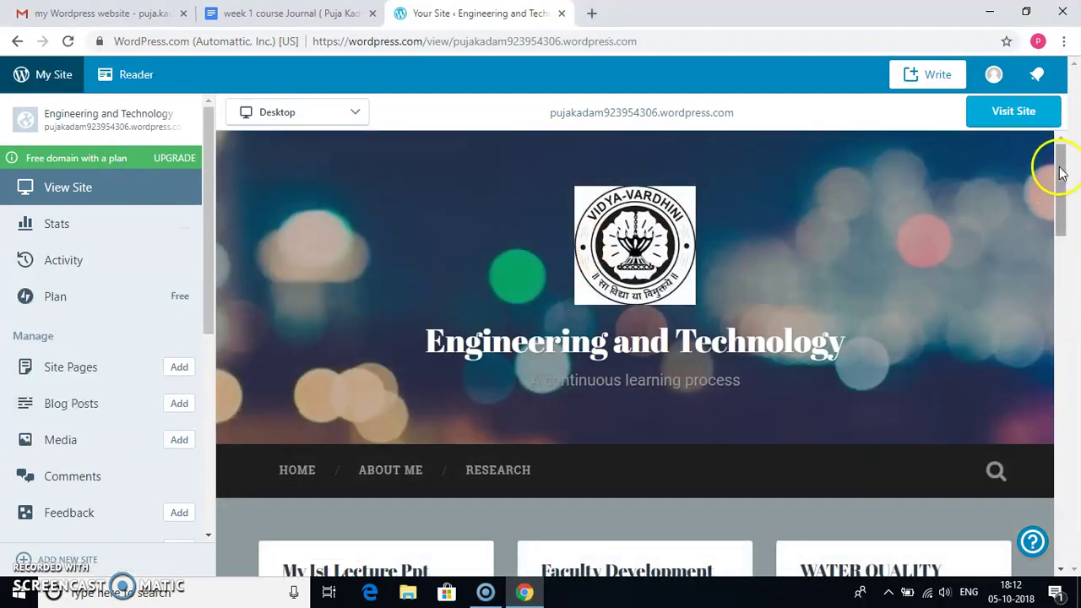
{"action": "left_click_drag", "start_coordinate": [1061, 169], "coordinate": [1057, 173]}
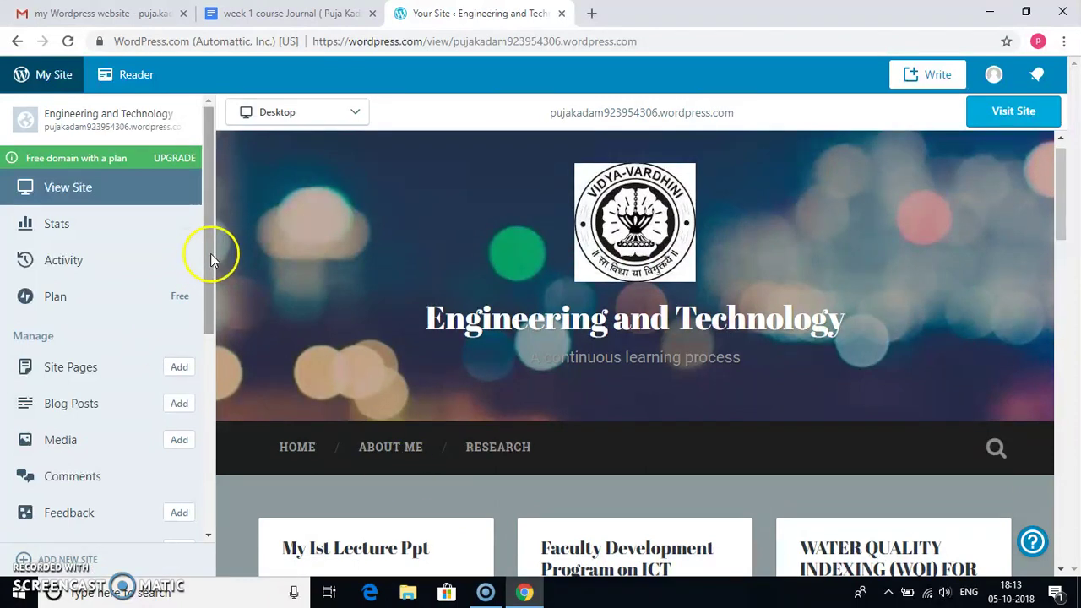
{"action": "left_click_drag", "start_coordinate": [210, 253], "coordinate": [203, 394]}
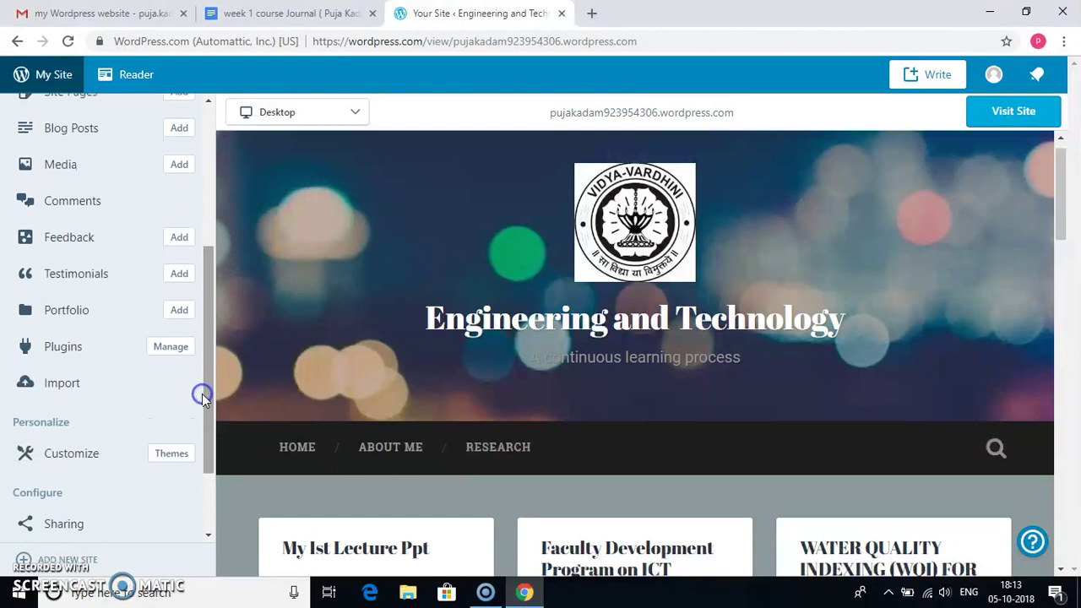
{"action": "left_click", "coordinate": [73, 457]}
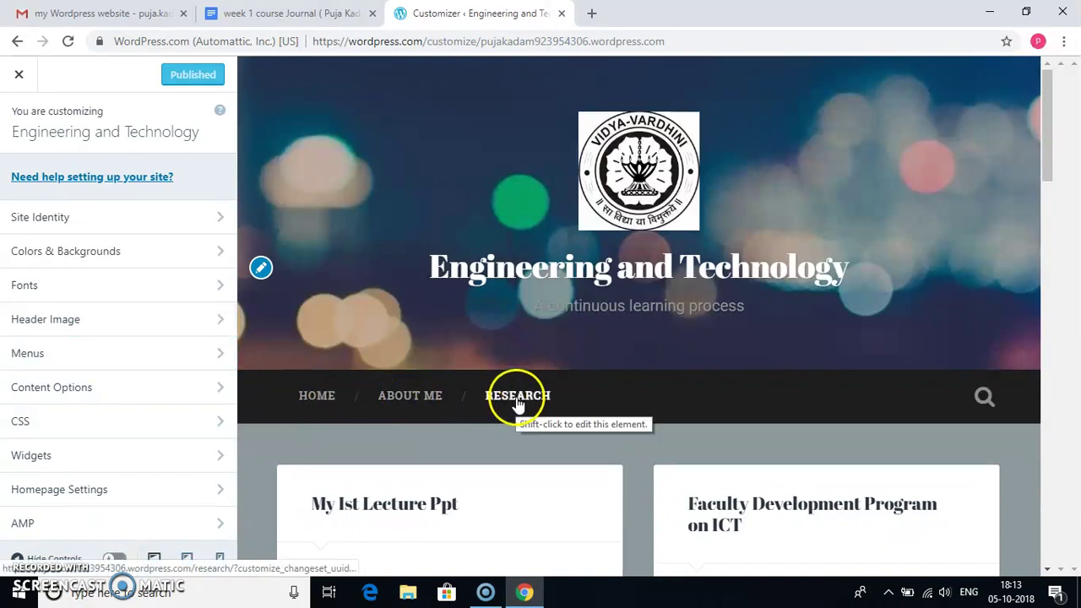
- Delete the Research item from the Profile (2) menu, keeping Home and About Me
{"action": "left_click", "coordinate": [213, 364]}
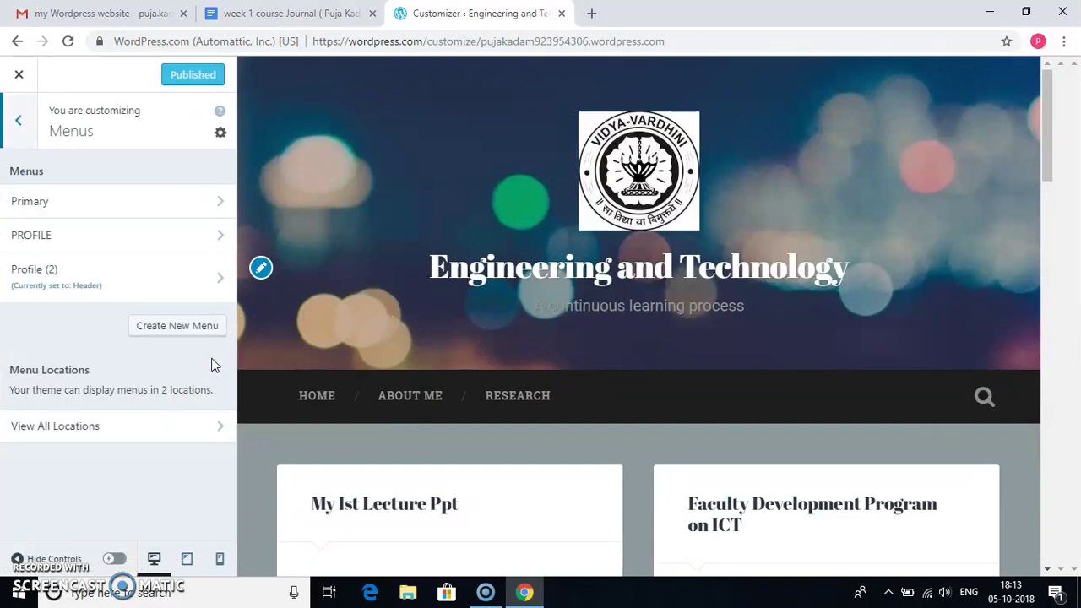
{"action": "left_click_drag", "start_coordinate": [168, 294], "coordinate": [82, 294]}
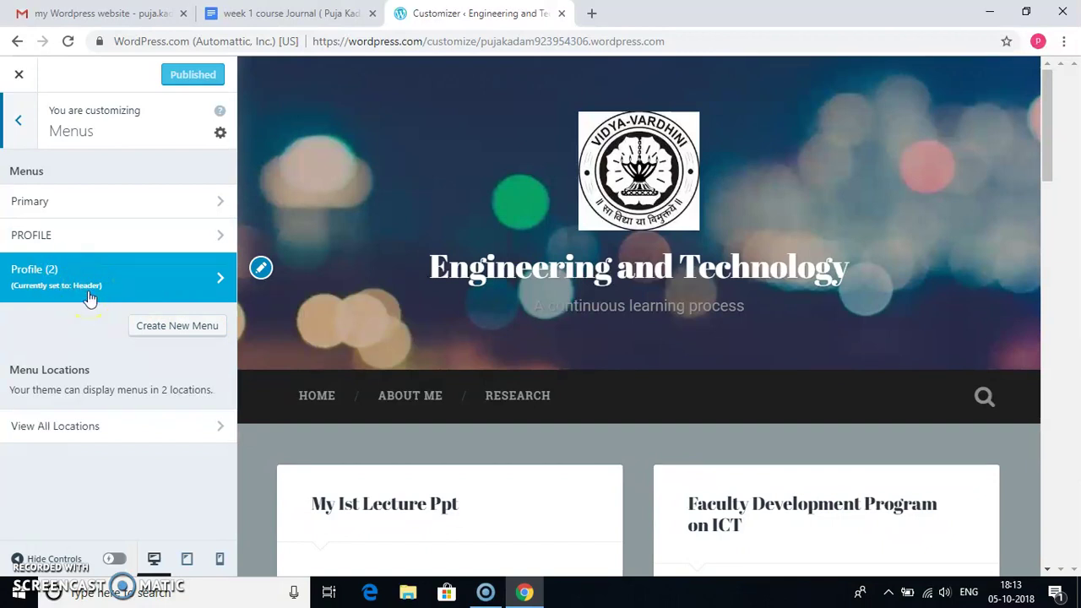
{"action": "left_click", "coordinate": [89, 293]}
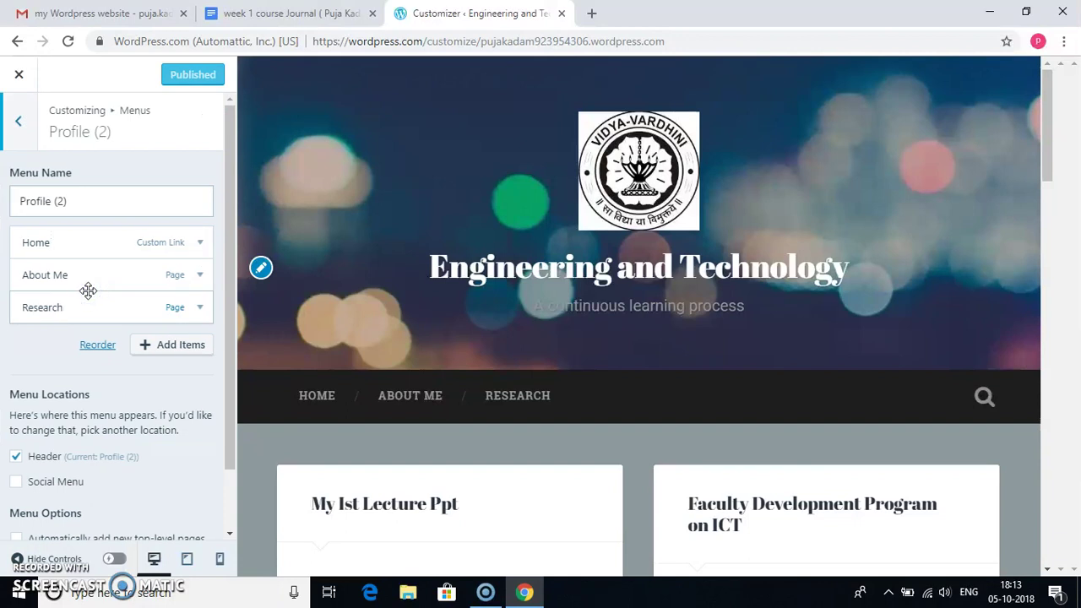
{"action": "left_click_drag", "start_coordinate": [84, 278], "coordinate": [79, 257]}
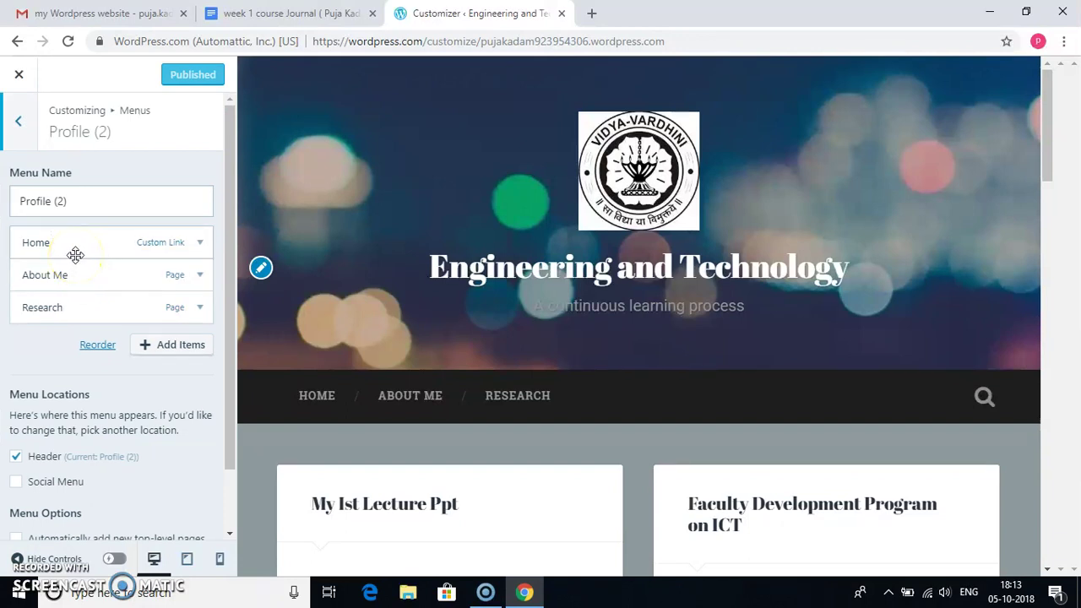
{"action": "left_click", "coordinate": [89, 323]}
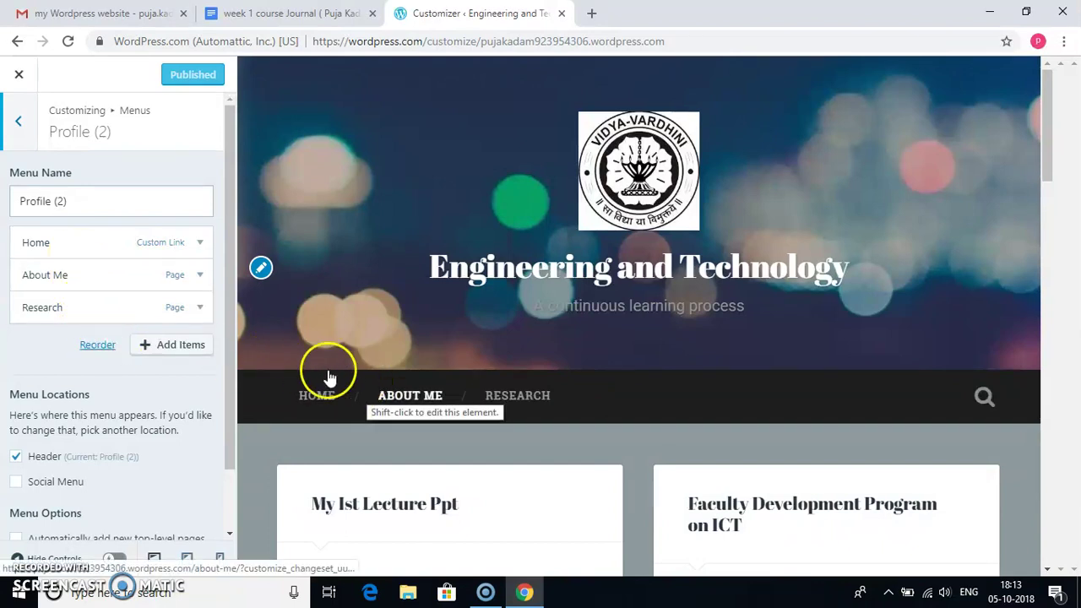
{"action": "left_click", "coordinate": [137, 313]}
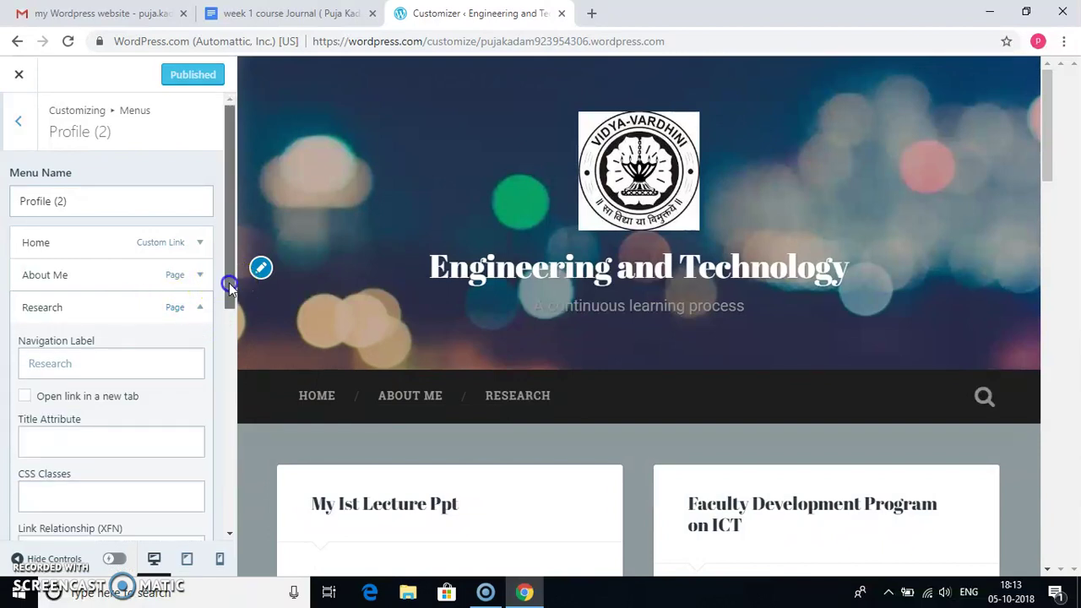
{"action": "left_click_drag", "start_coordinate": [228, 281], "coordinate": [209, 426]}
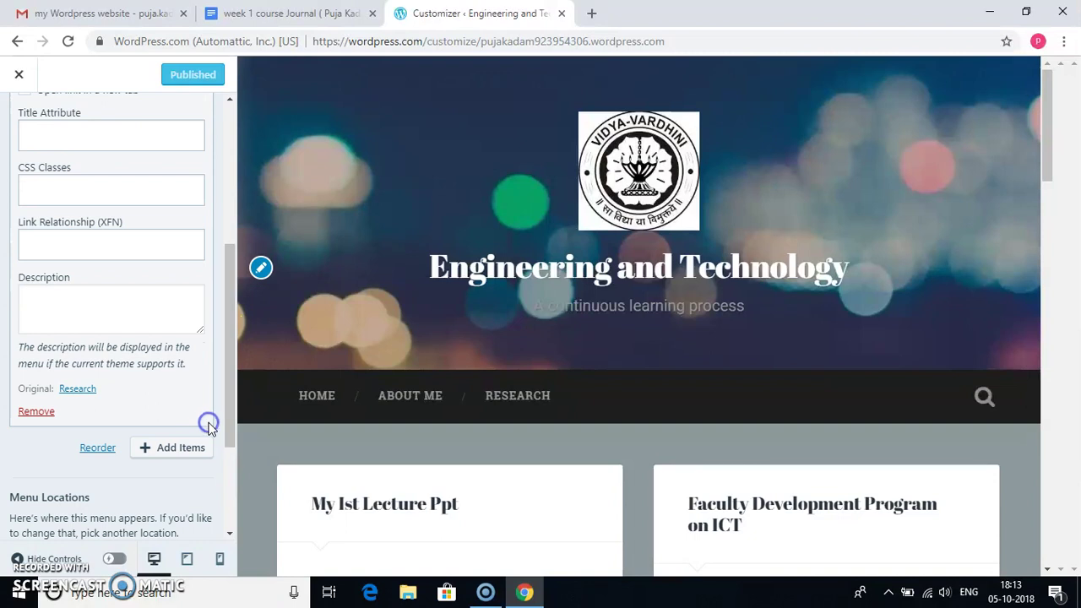
{"action": "left_click", "coordinate": [38, 412]}
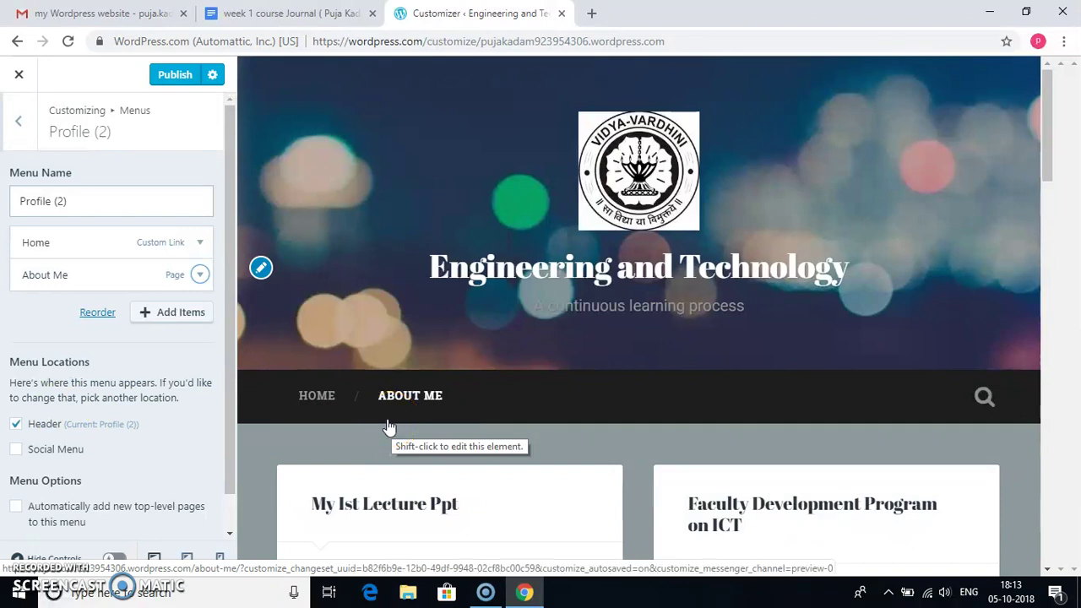
- Create a new page named 'contact' and add it to the Profile (2) menu
{"action": "left_click", "coordinate": [180, 314]}
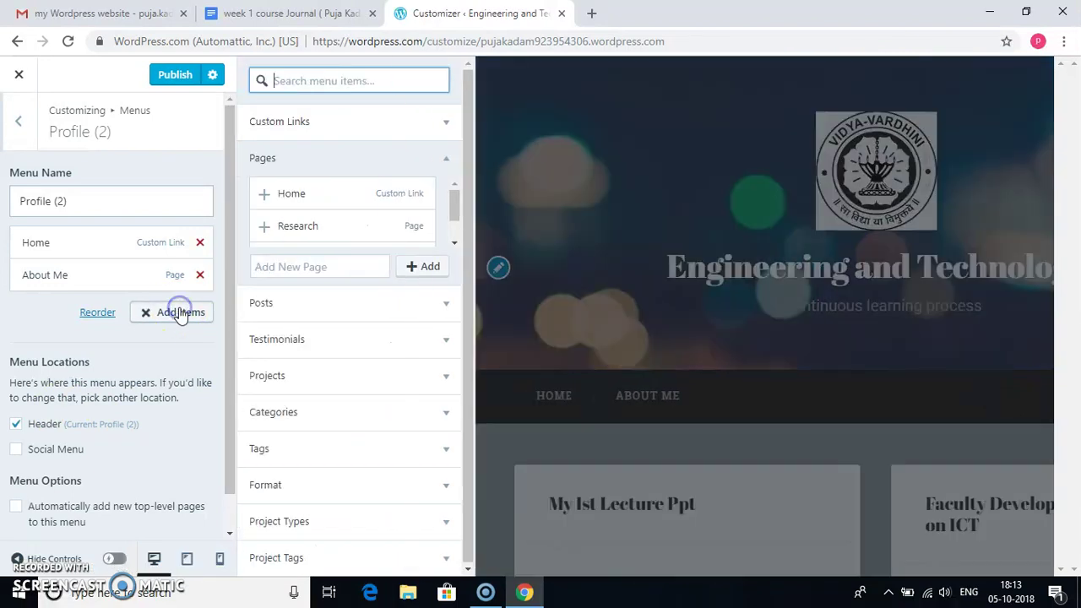
{"action": "left_click", "coordinate": [368, 266]}
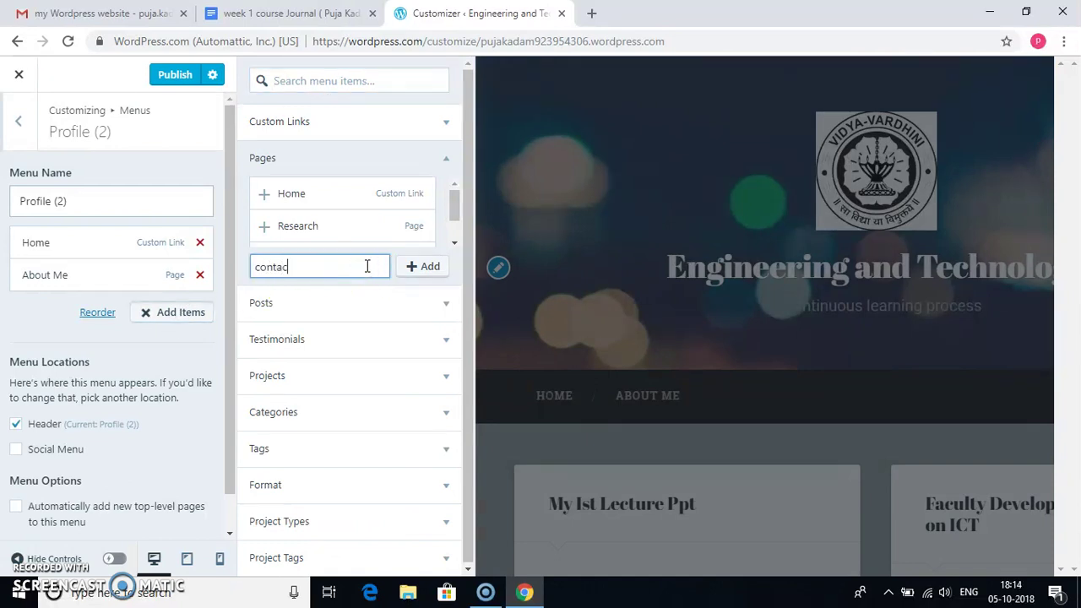
{"action": "left_click", "coordinate": [429, 266]}
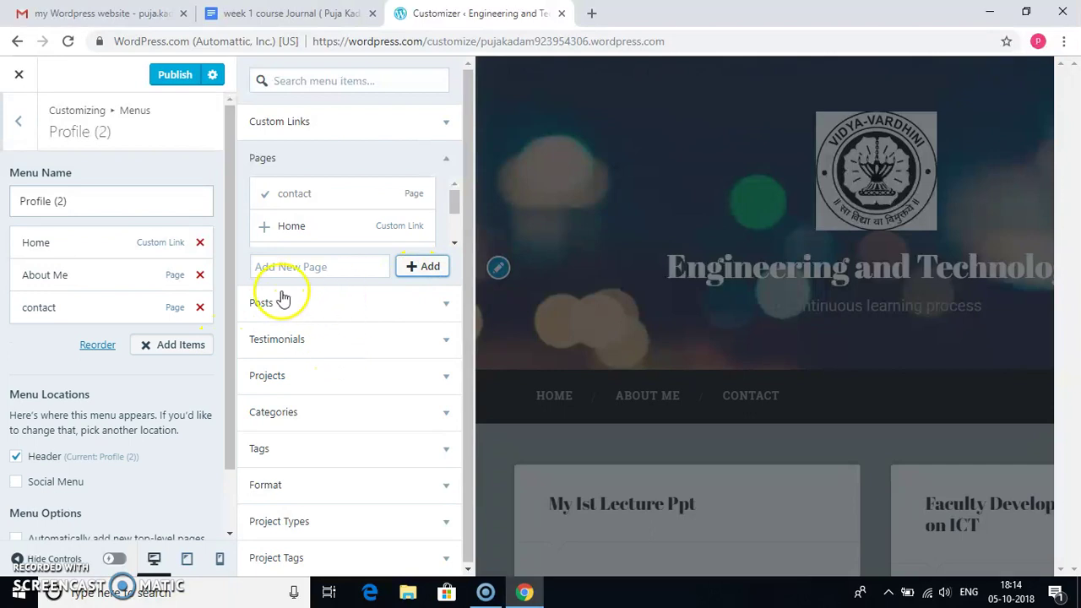
{"action": "left_click", "coordinate": [187, 348]}
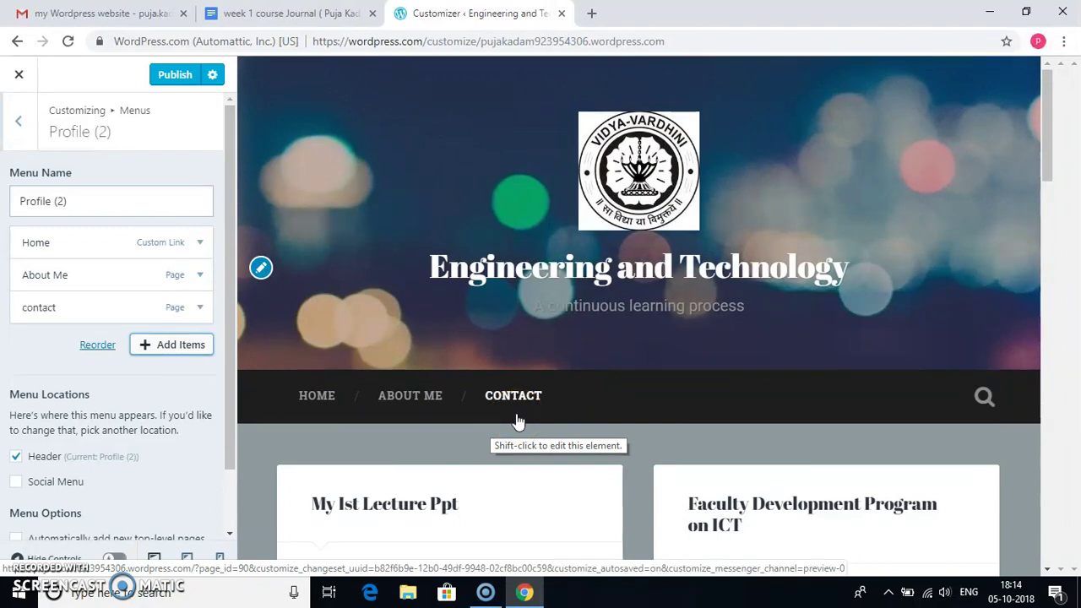
{"action": "left_click", "coordinate": [25, 124]}
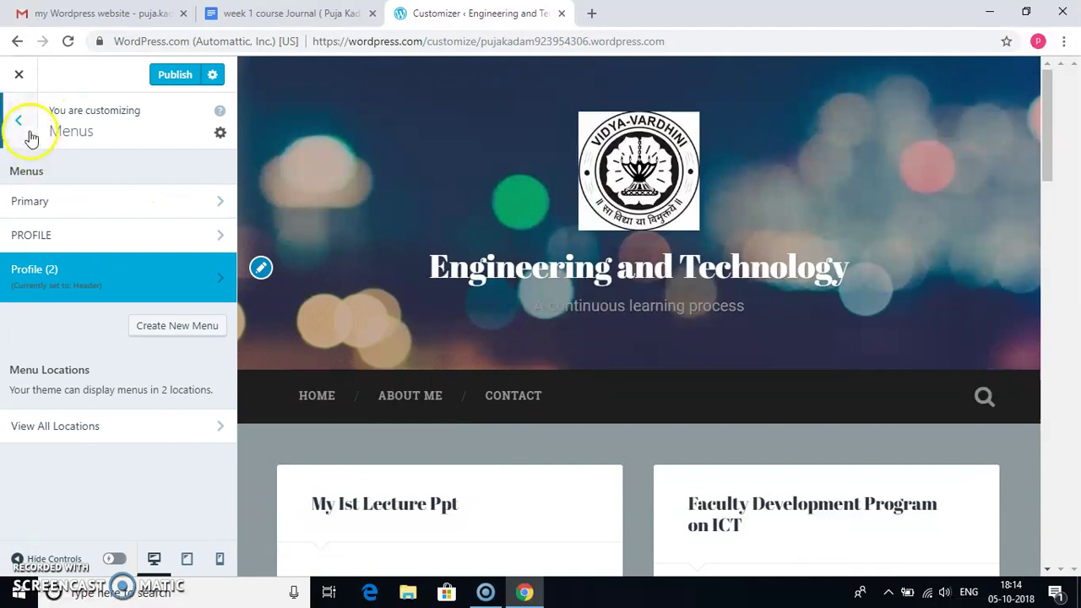
{"action": "left_click", "coordinate": [24, 121]}
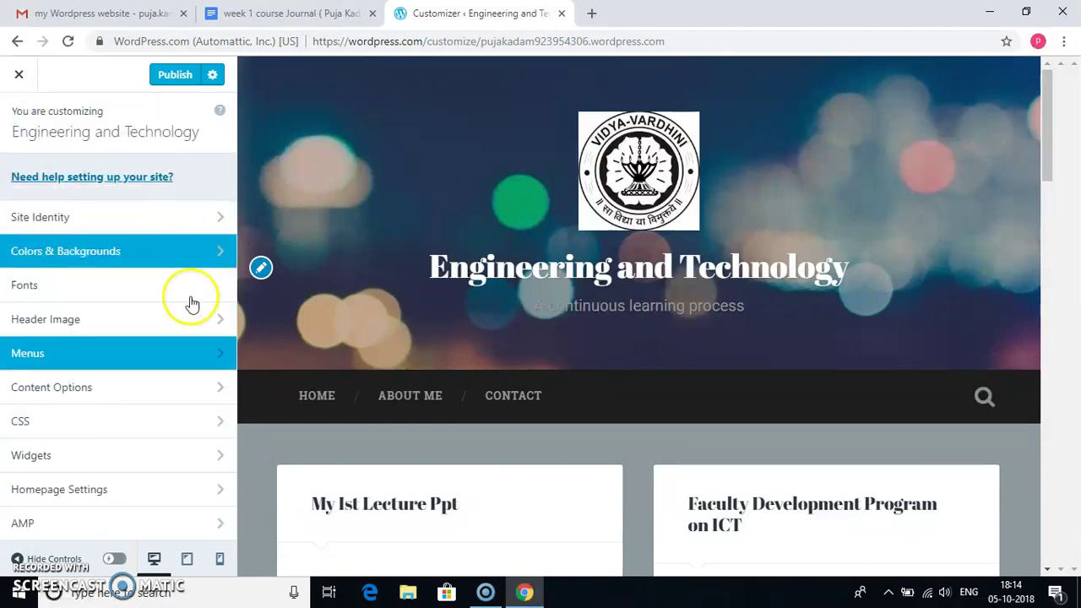
- Add a Calendar widget to the Footer 1 widget area
{"action": "left_click", "coordinate": [202, 467]}
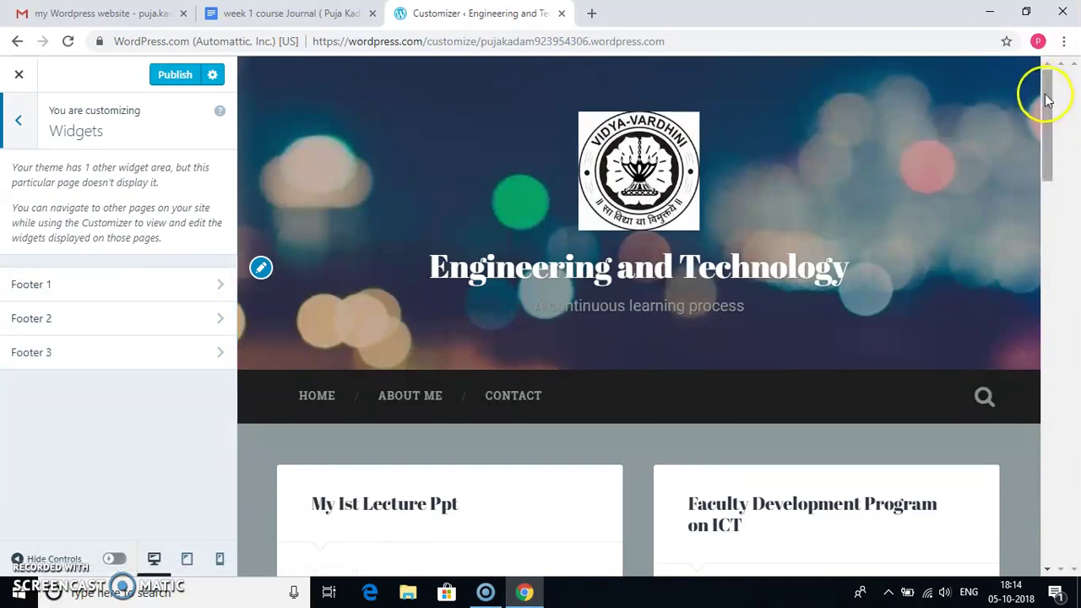
{"action": "left_click_drag", "start_coordinate": [1045, 95], "coordinate": [1047, 507]}
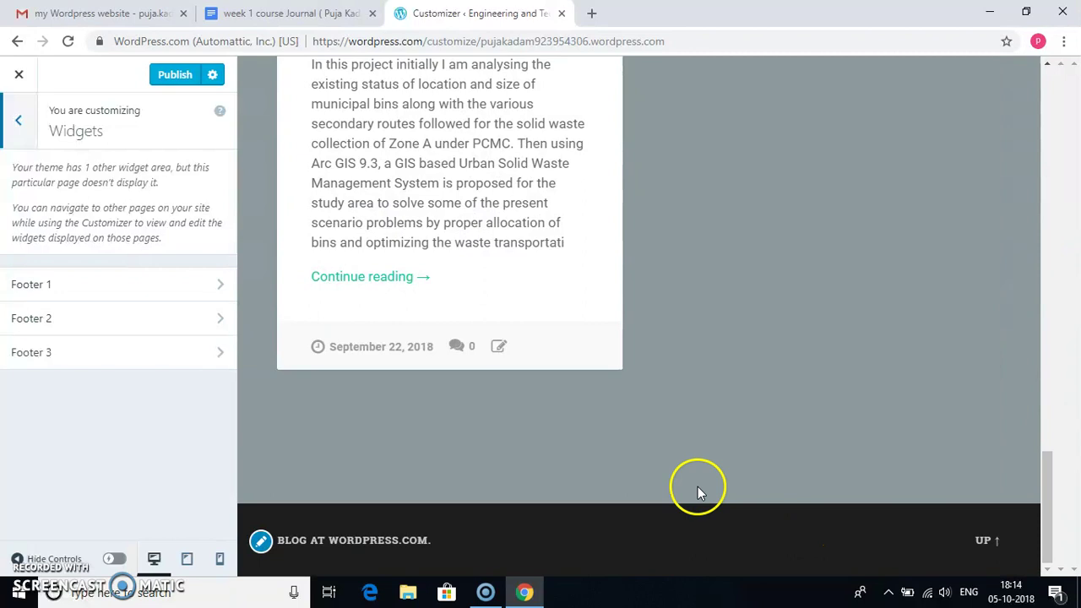
{"action": "left_click", "coordinate": [222, 284]}
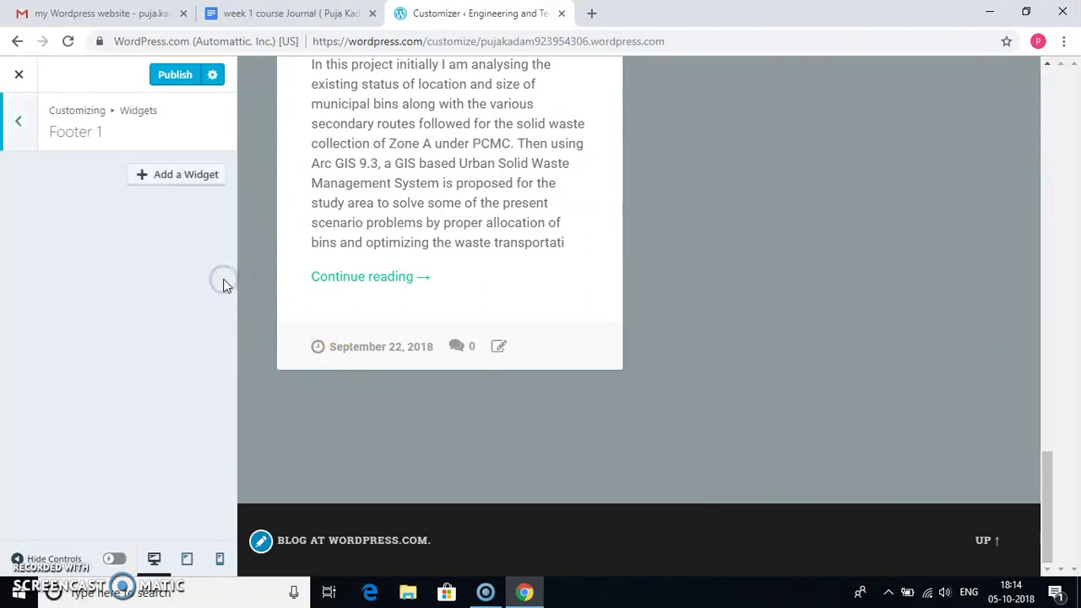
{"action": "left_click", "coordinate": [203, 188]}
{"action": "left_click", "coordinate": [203, 182]}
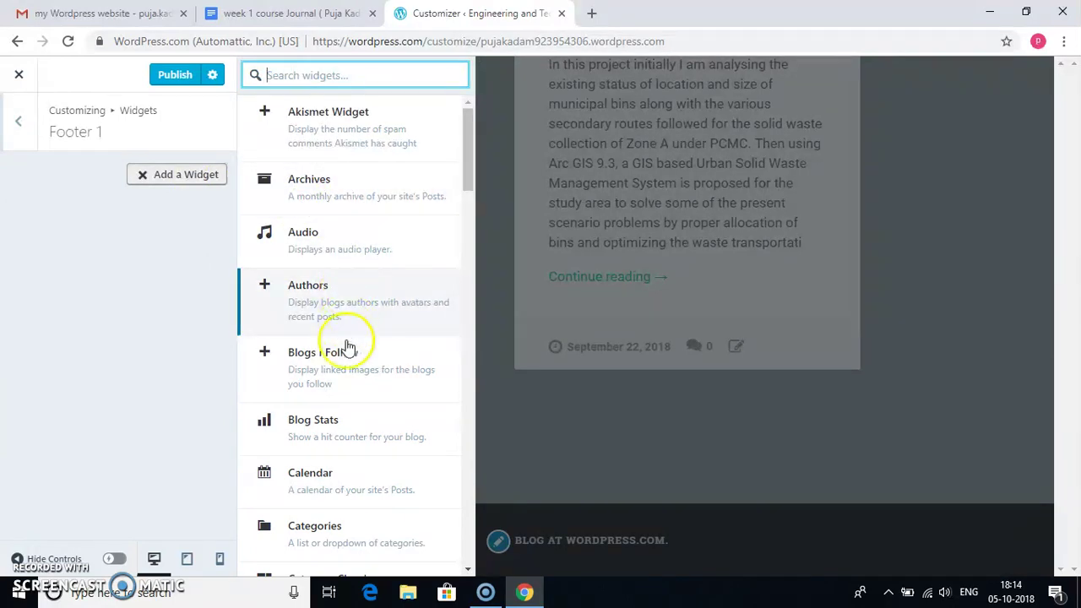
{"action": "left_click", "coordinate": [325, 479]}
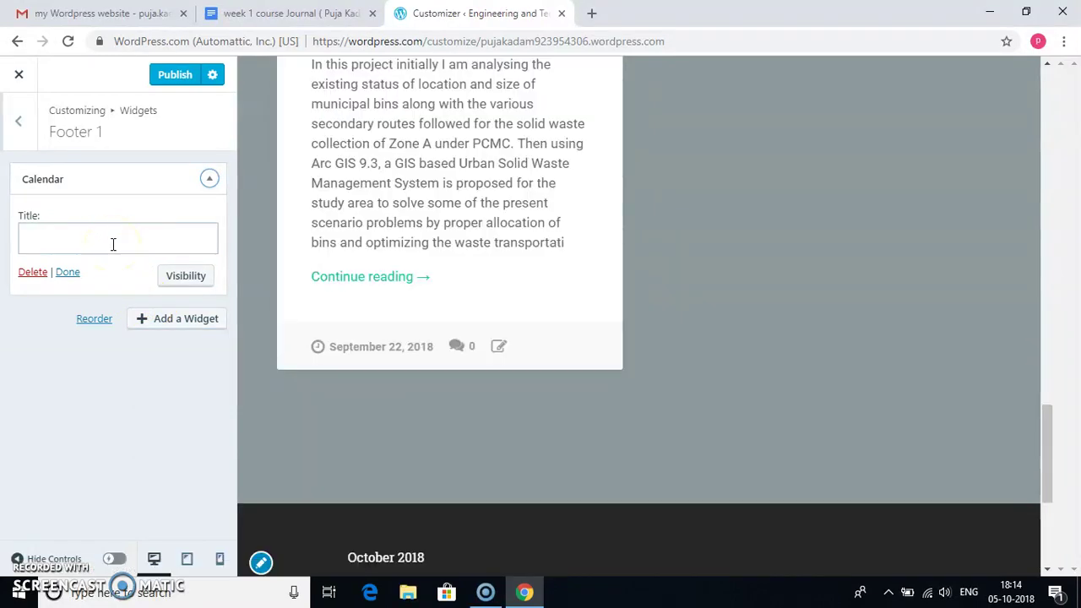
- Title the widget 'calendar', publish the changes, and close the Customizer
{"action": "left_click_drag", "start_coordinate": [1047, 434], "coordinate": [1045, 464]}
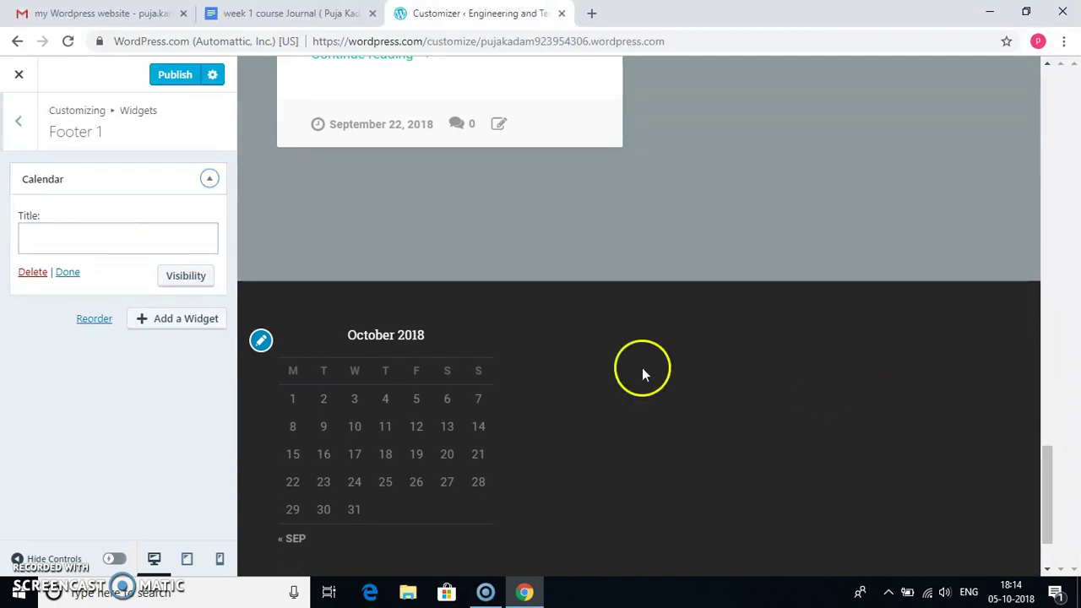
{"action": "left_click", "coordinate": [100, 234]}
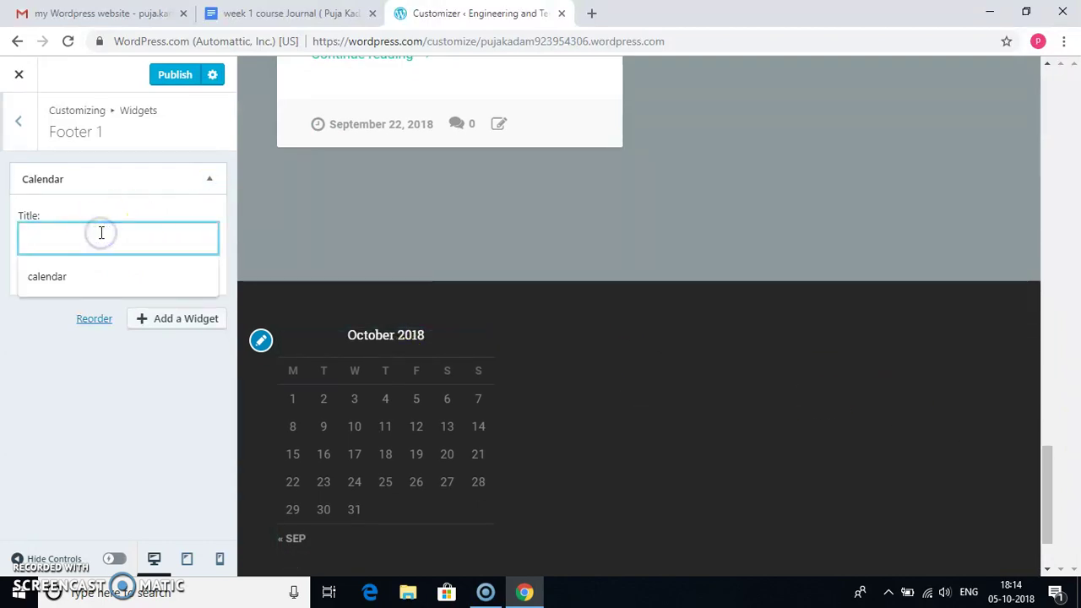
{"action": "left_click", "coordinate": [71, 279]}
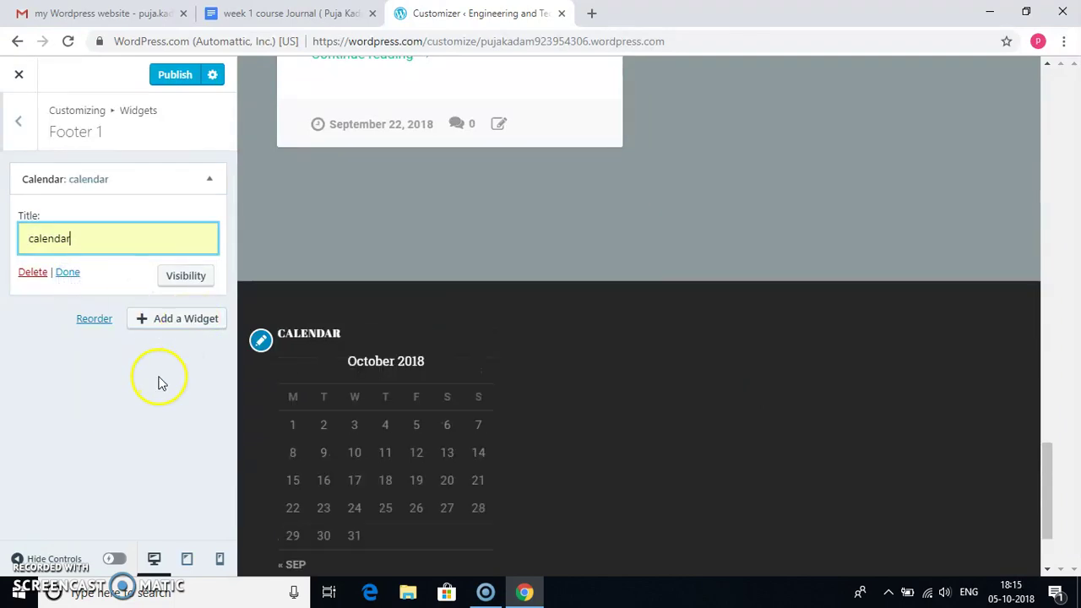
{"action": "left_click", "coordinate": [166, 320]}
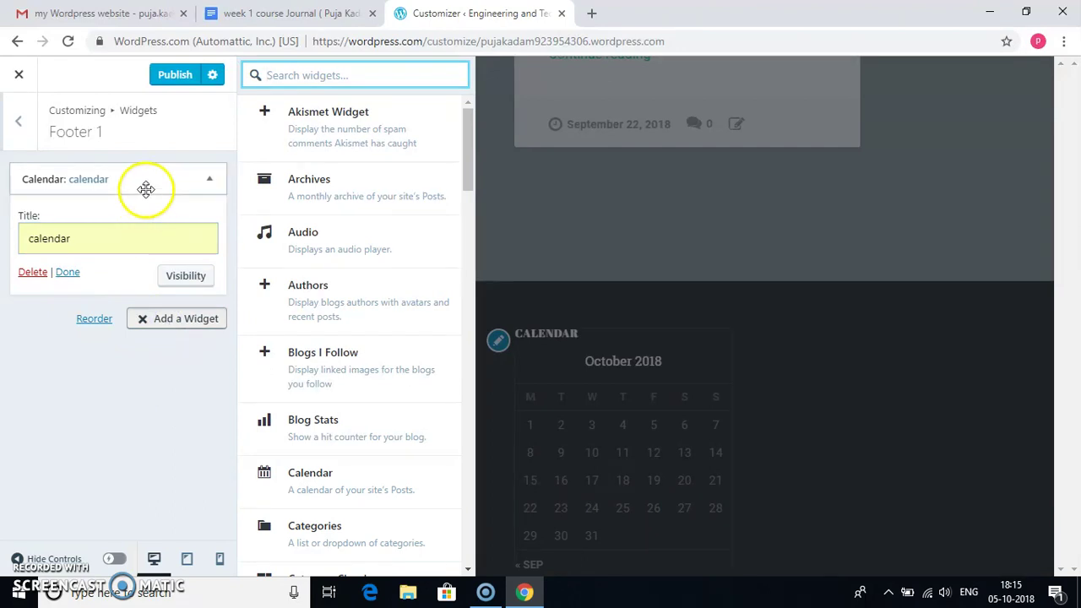
{"action": "left_click", "coordinate": [168, 75]}
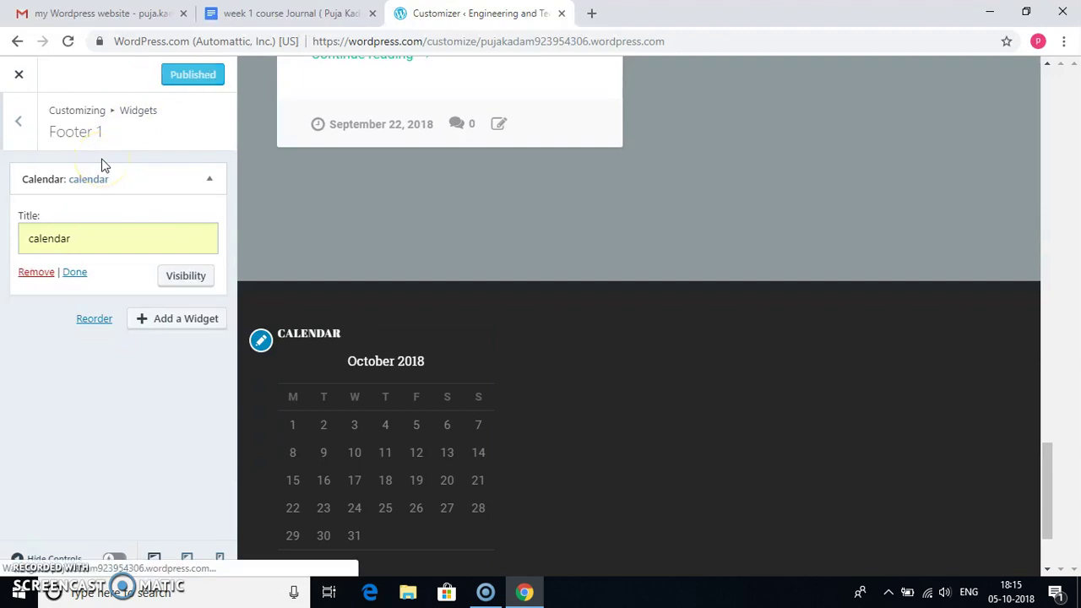
{"action": "left_click", "coordinate": [18, 74]}
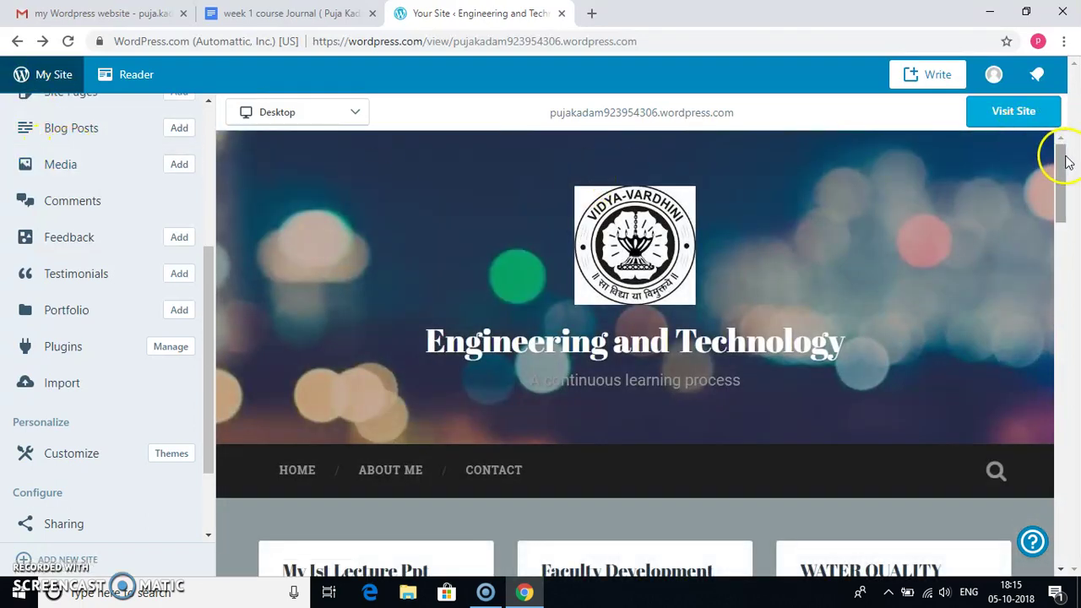
{"action": "left_click_drag", "start_coordinate": [1065, 160], "coordinate": [1029, 505]}
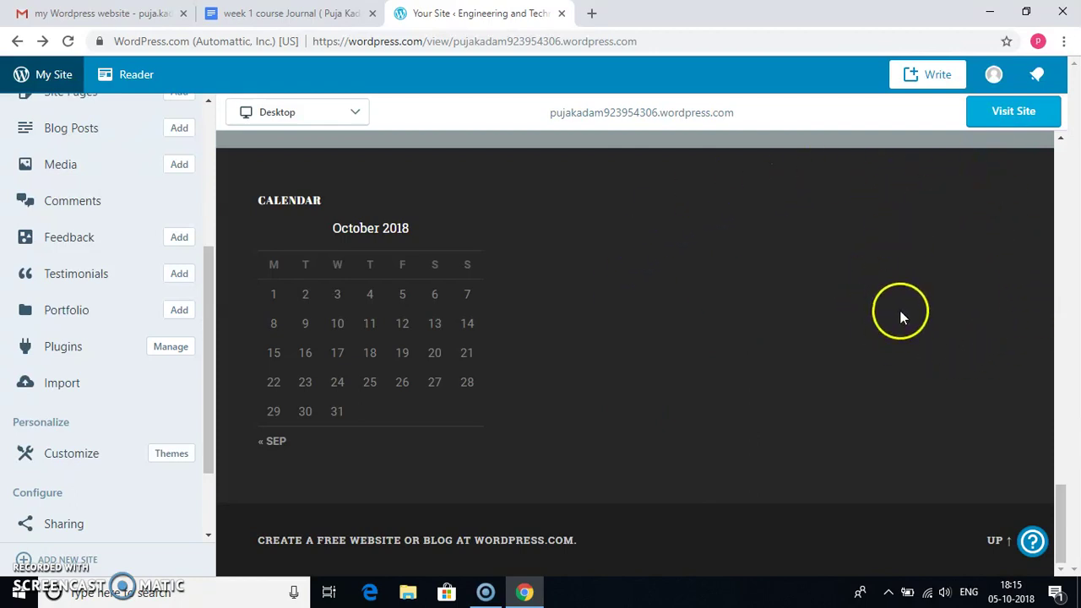
{"action": "left_click", "coordinate": [209, 334]}
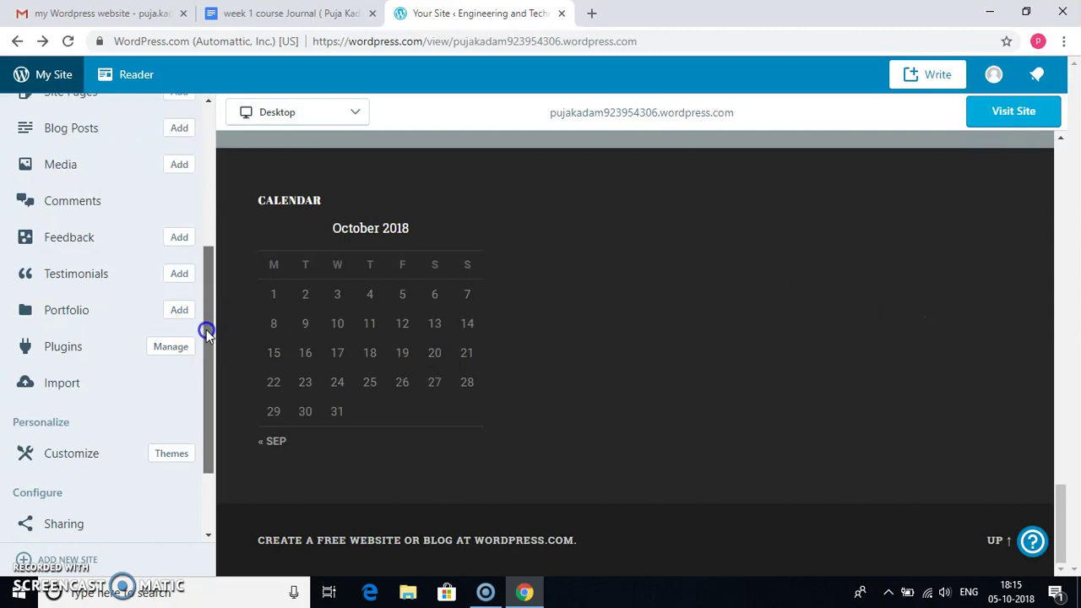
{"action": "left_click_drag", "start_coordinate": [209, 334], "coordinate": [178, 189]}
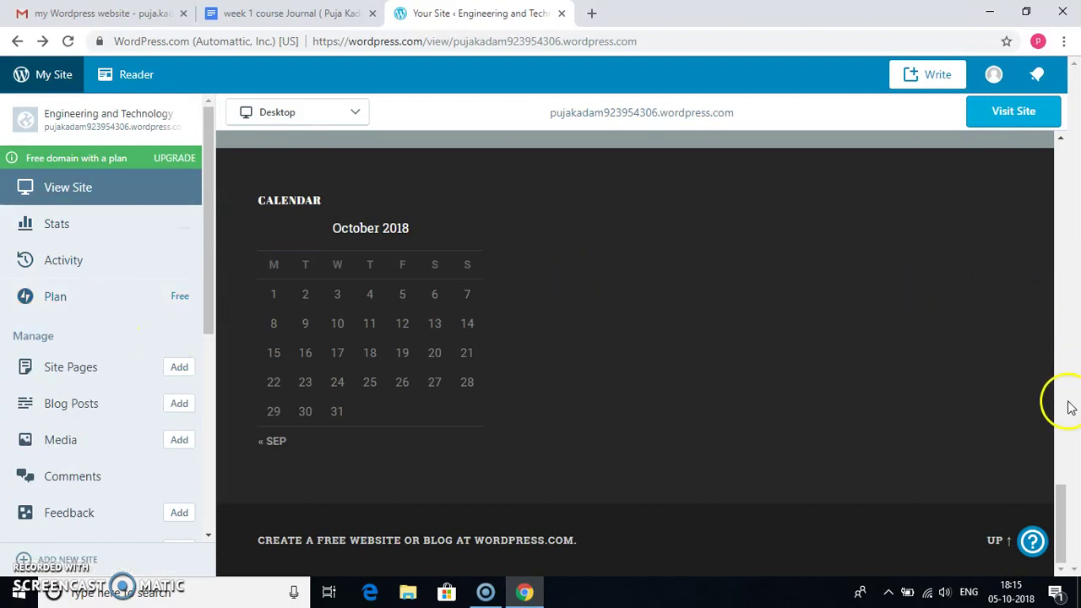
{"action": "left_click_drag", "start_coordinate": [1058, 523], "coordinate": [994, 225]}
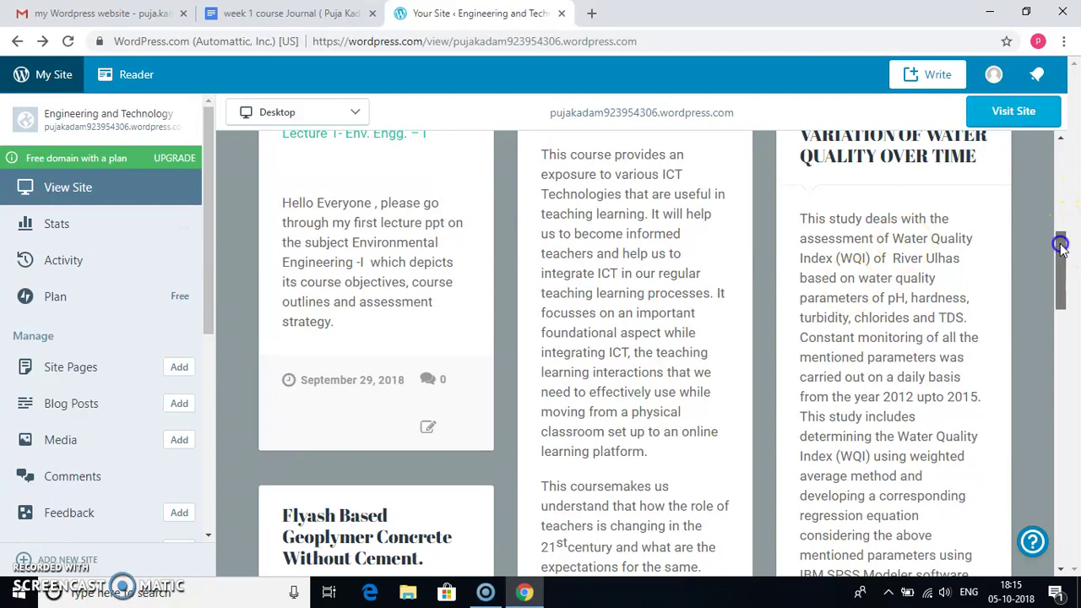
{"action": "left_click_drag", "start_coordinate": [1061, 245], "coordinate": [1062, 171]}
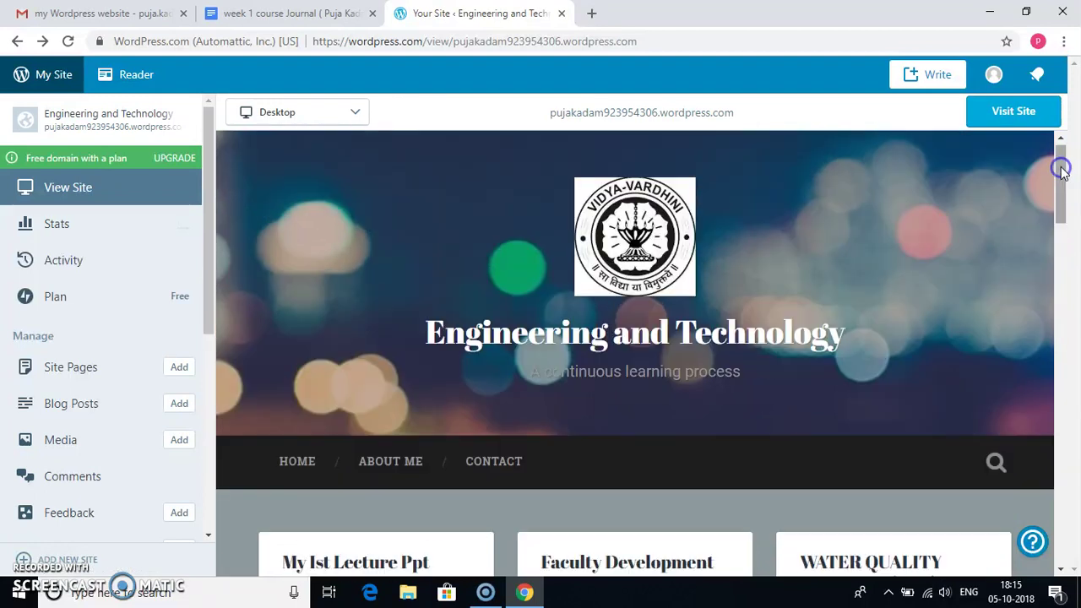
- Edit About Me to read 4 years of teaching experience instead of 3, and update the page
{"action": "left_click", "coordinate": [96, 372]}
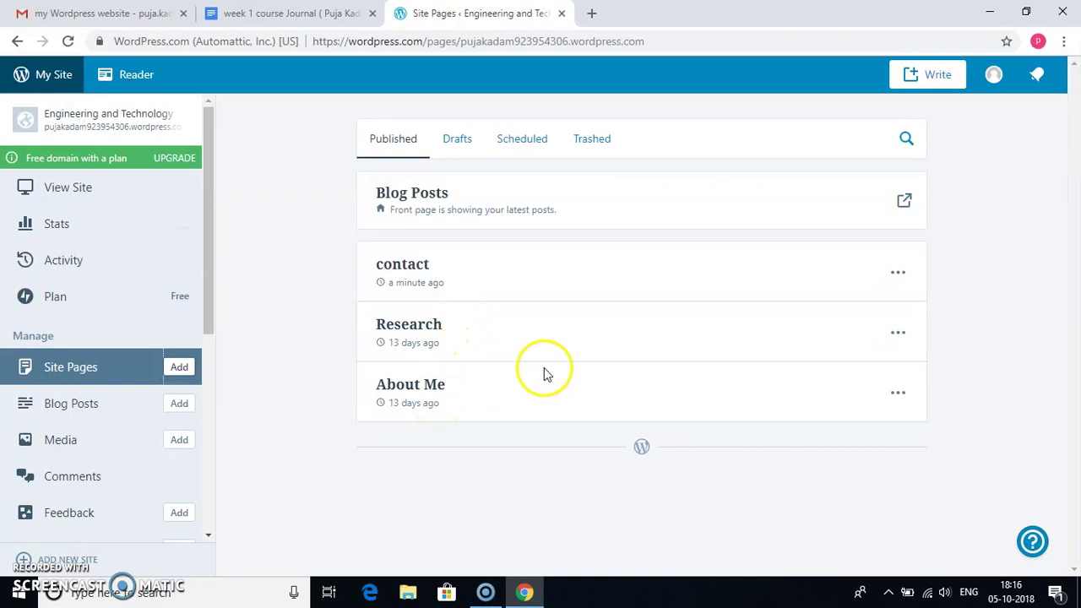
{"action": "left_click", "coordinate": [900, 394]}
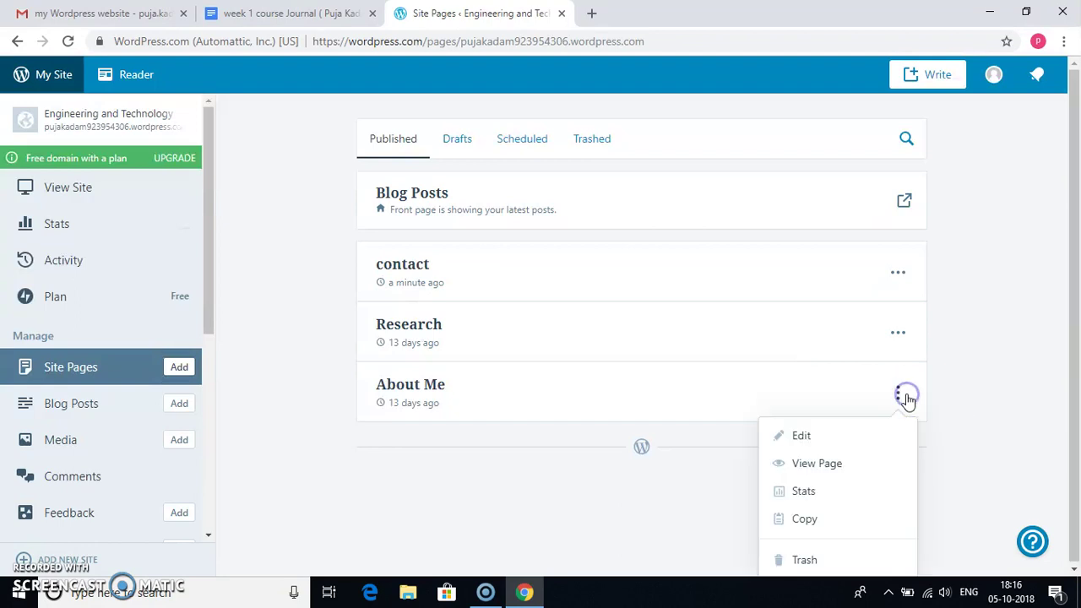
{"action": "left_click", "coordinate": [838, 444]}
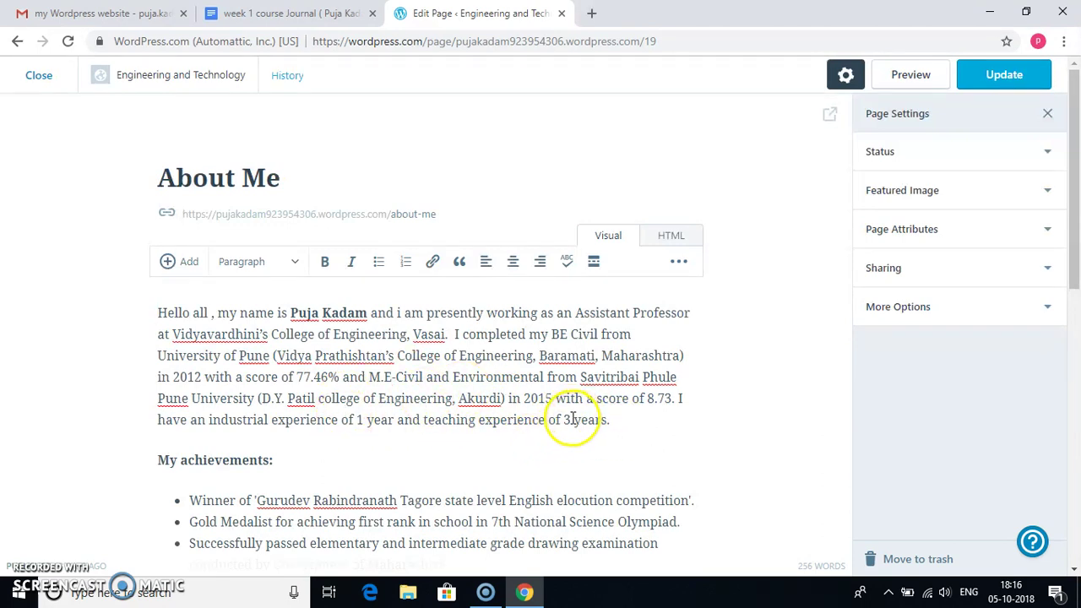
{"action": "left_click", "coordinate": [573, 419]}
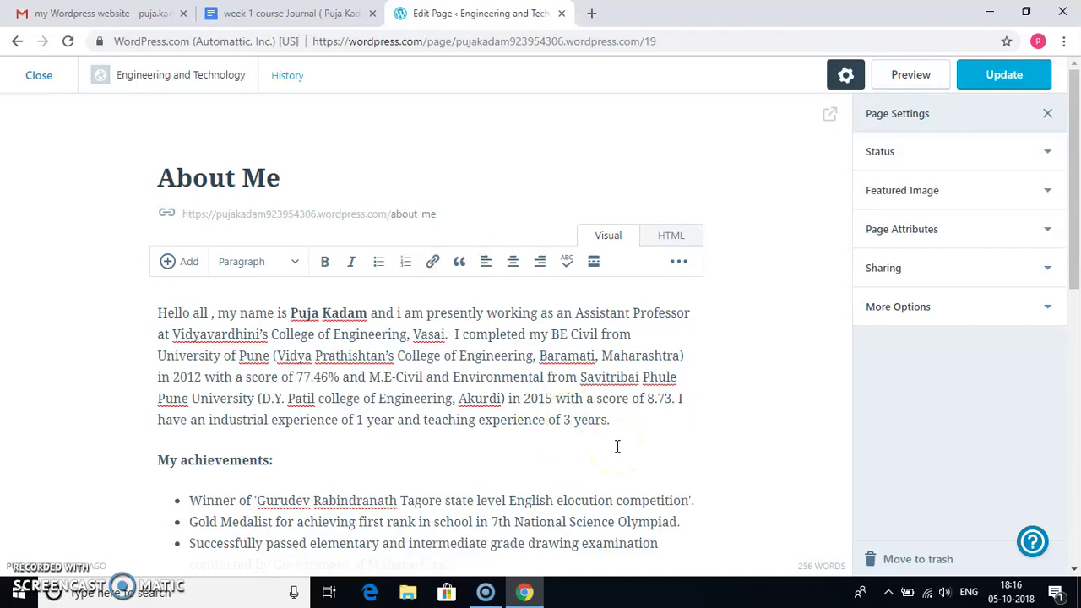
{"action": "left_click", "coordinate": [1014, 78]}
{"action": "left_click", "coordinate": [1016, 79]}
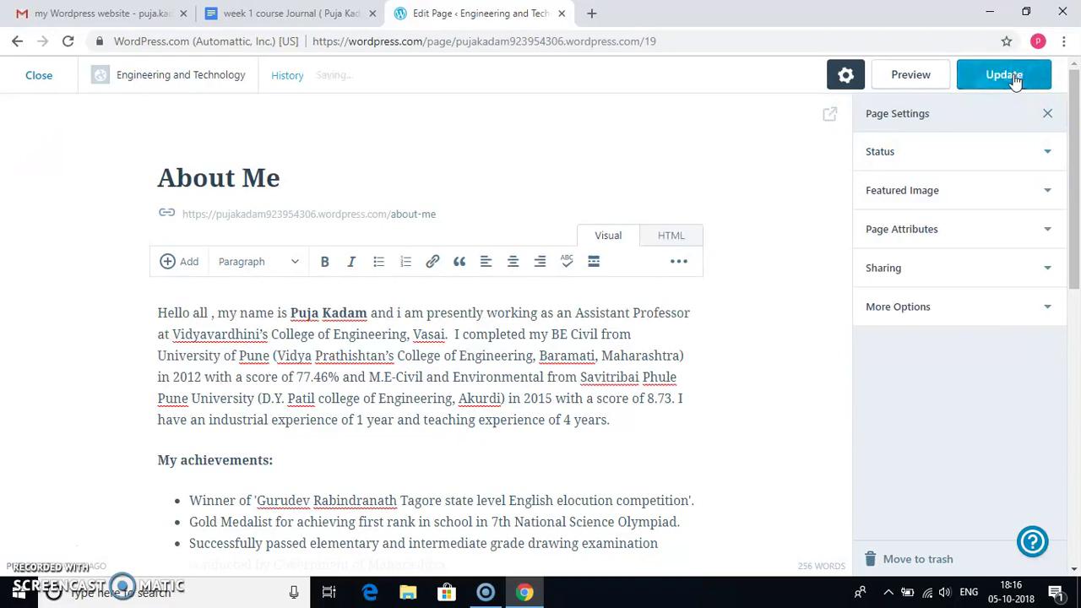
{"action": "left_click", "coordinate": [886, 171]}
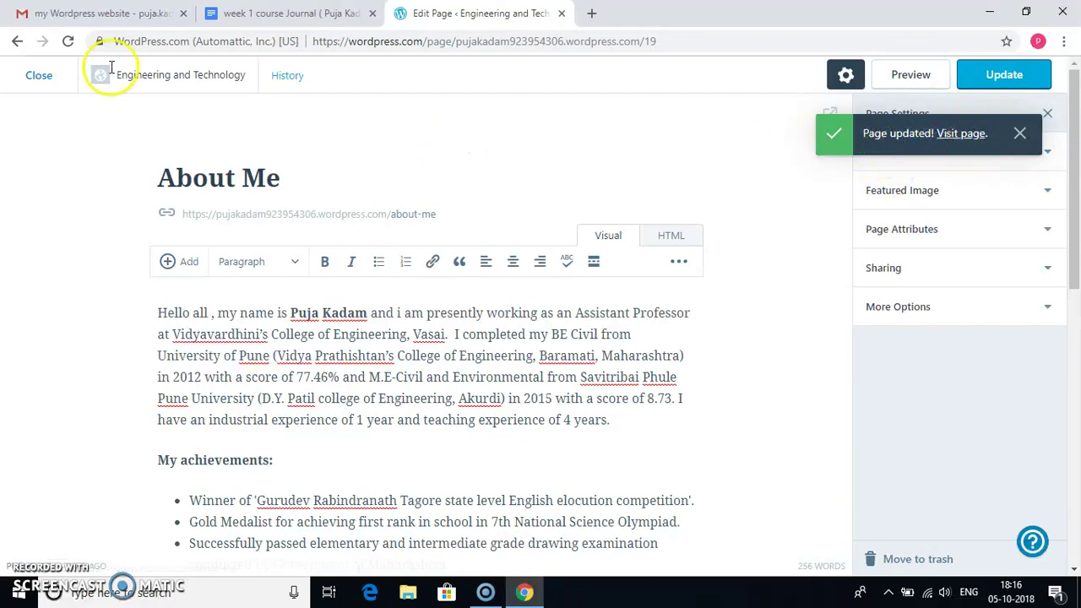
- Close the About Me editor and open the live site preview
{"action": "left_click", "coordinate": [42, 75]}
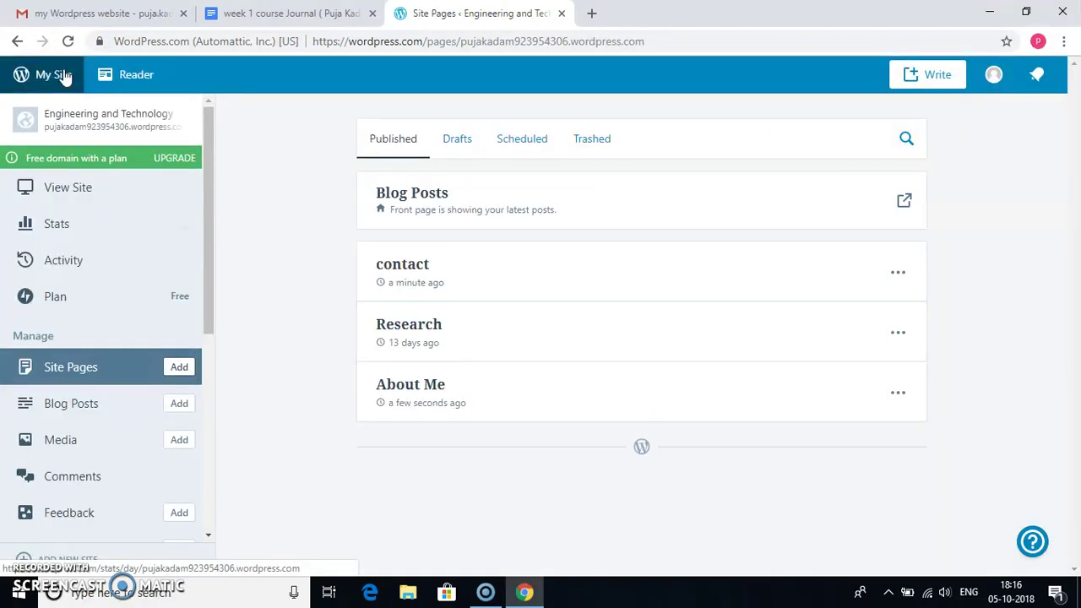
{"action": "left_click", "coordinate": [52, 75]}
{"action": "left_click", "coordinate": [53, 188]}
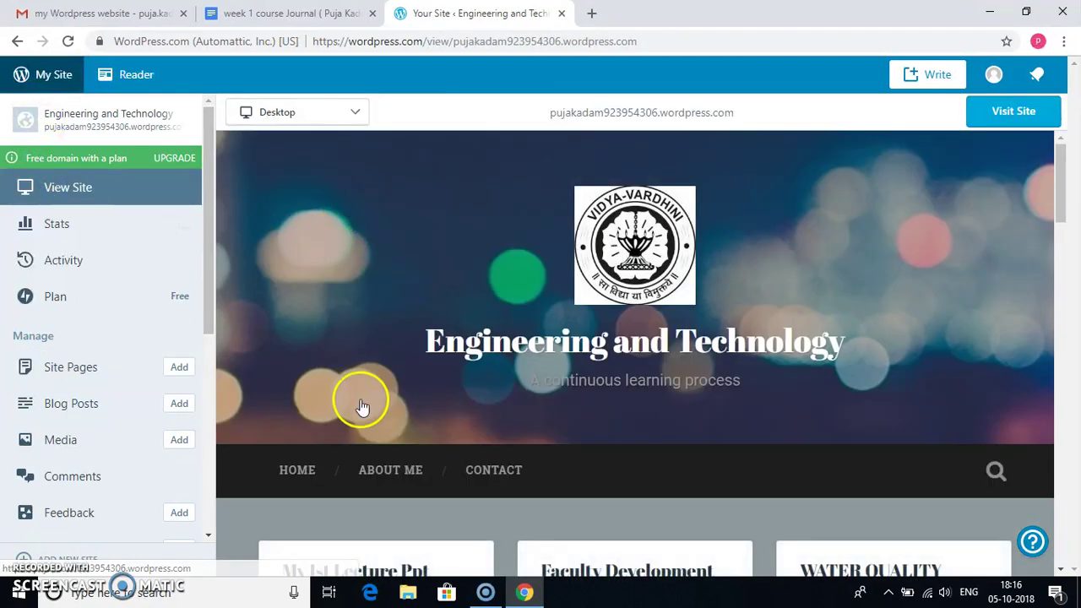
- Read through the updated About Me page in the preview, then return to the home page
{"action": "left_click", "coordinate": [396, 473]}
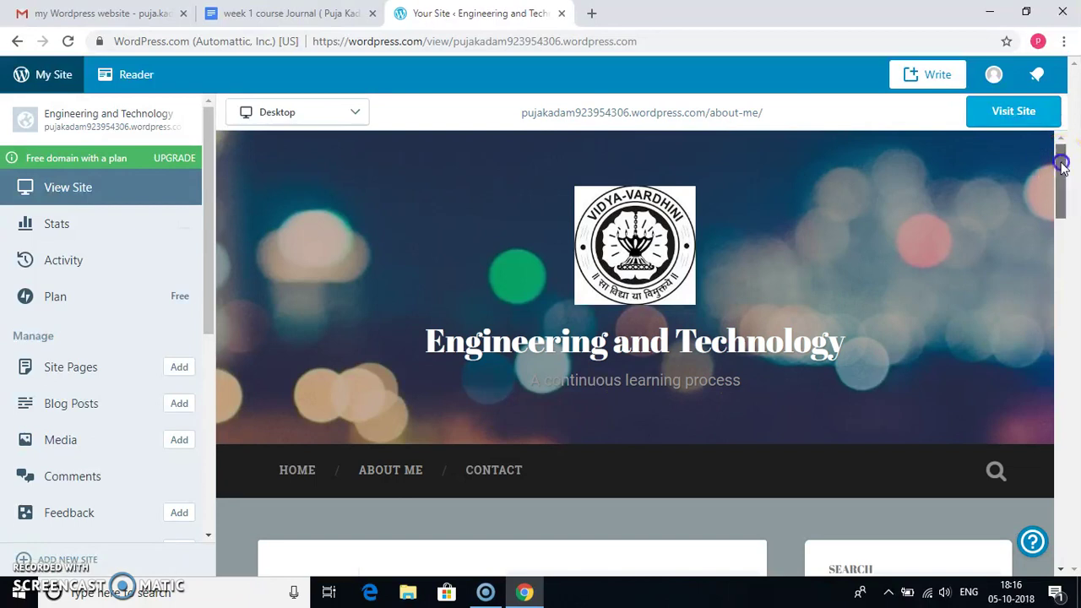
{"action": "left_click_drag", "start_coordinate": [1056, 160], "coordinate": [1049, 241]}
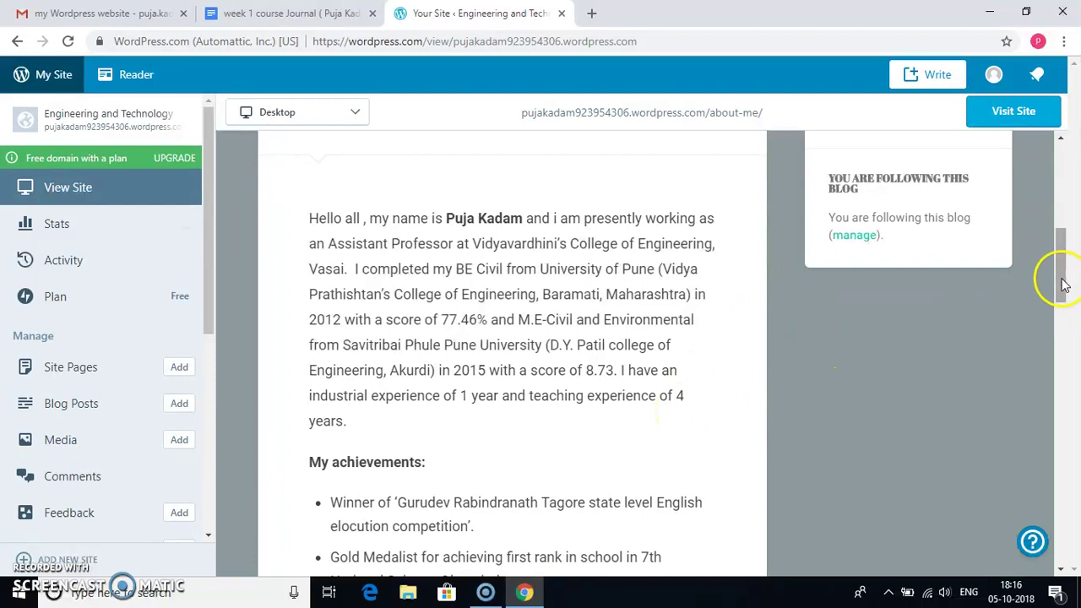
{"action": "left_click_drag", "start_coordinate": [1062, 285], "coordinate": [1055, 225]}
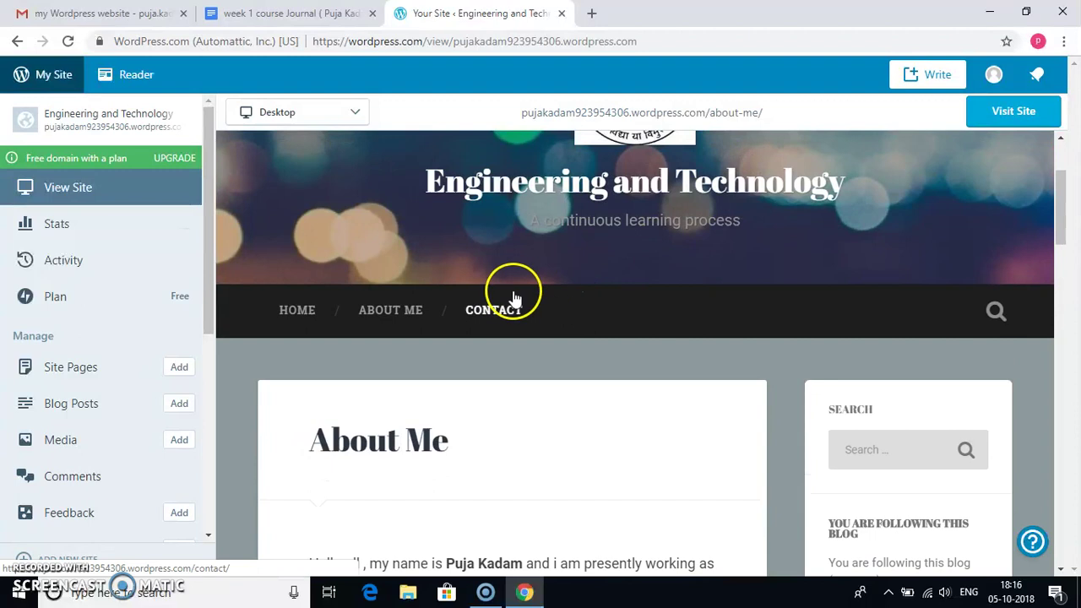
{"action": "left_click_drag", "start_coordinate": [1062, 222], "coordinate": [1058, 199]}
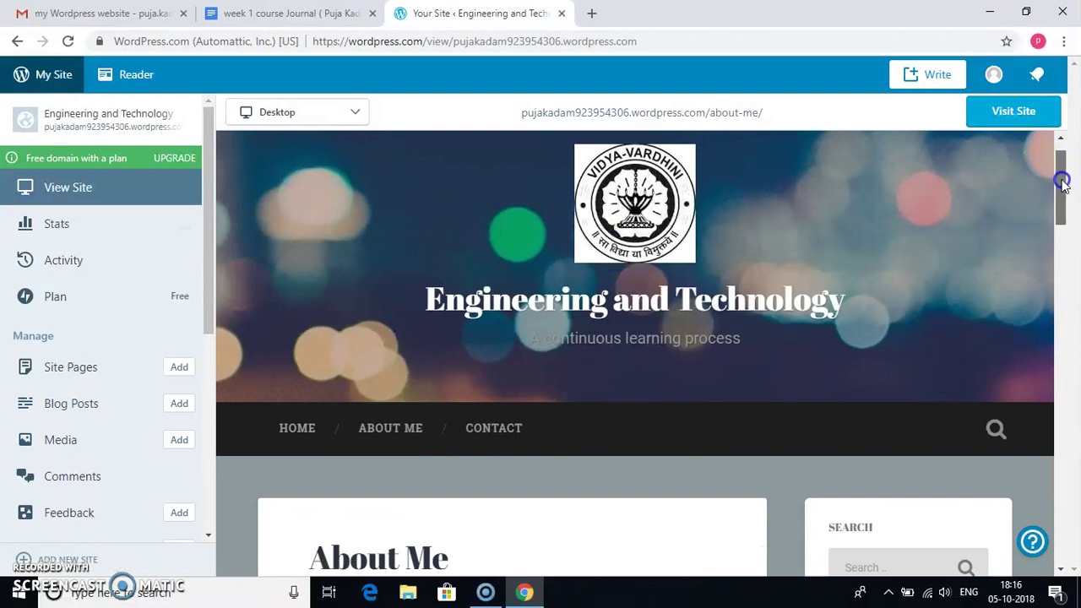
{"action": "left_click_drag", "start_coordinate": [1062, 181], "coordinate": [1011, 158]}
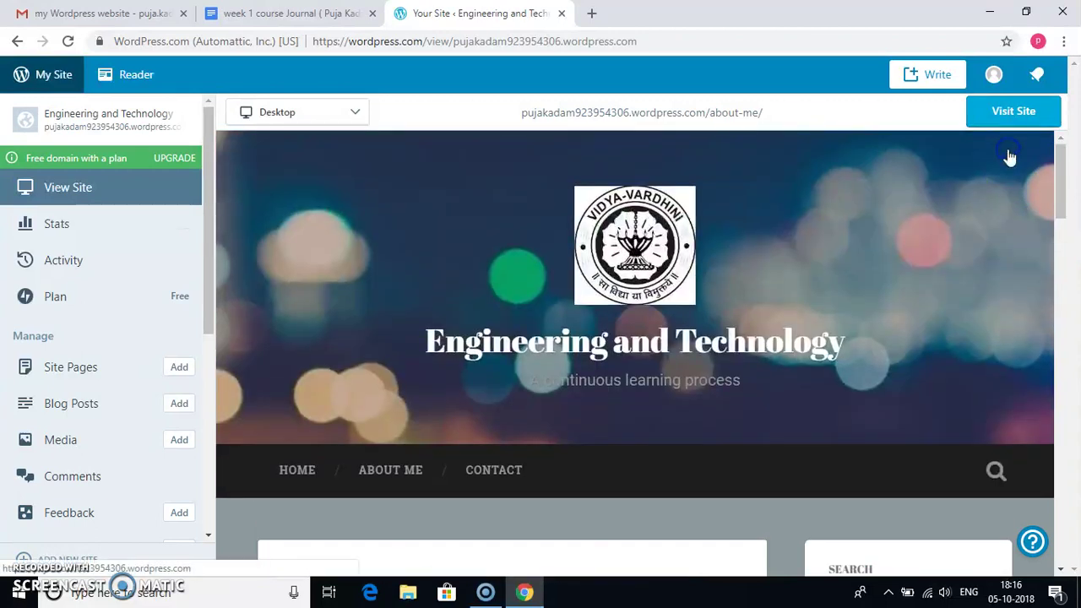
{"action": "left_click", "coordinate": [284, 470]}
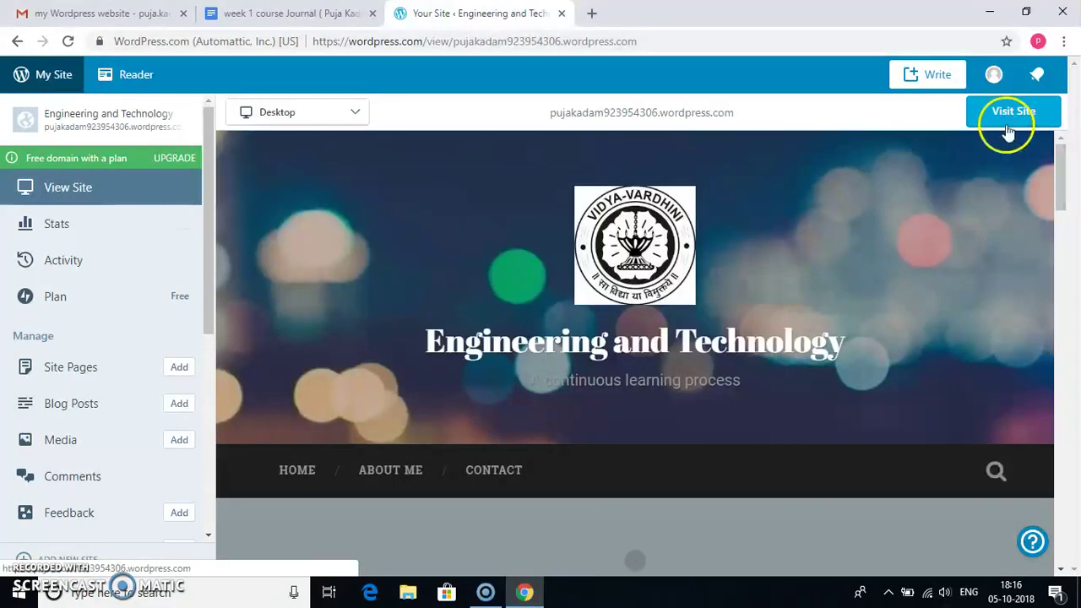
{"action": "left_click_drag", "start_coordinate": [1062, 172], "coordinate": [1018, 220]}
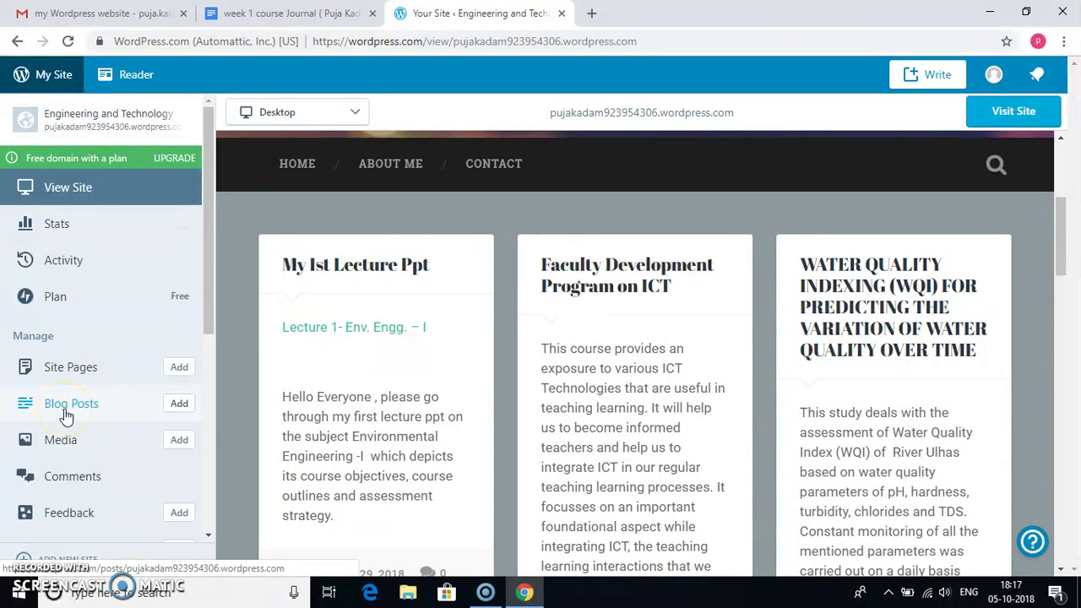
- Open the My Ist Lecture Ppt post for editing and restore its newer saved draft
{"action": "left_click", "coordinate": [66, 414]}
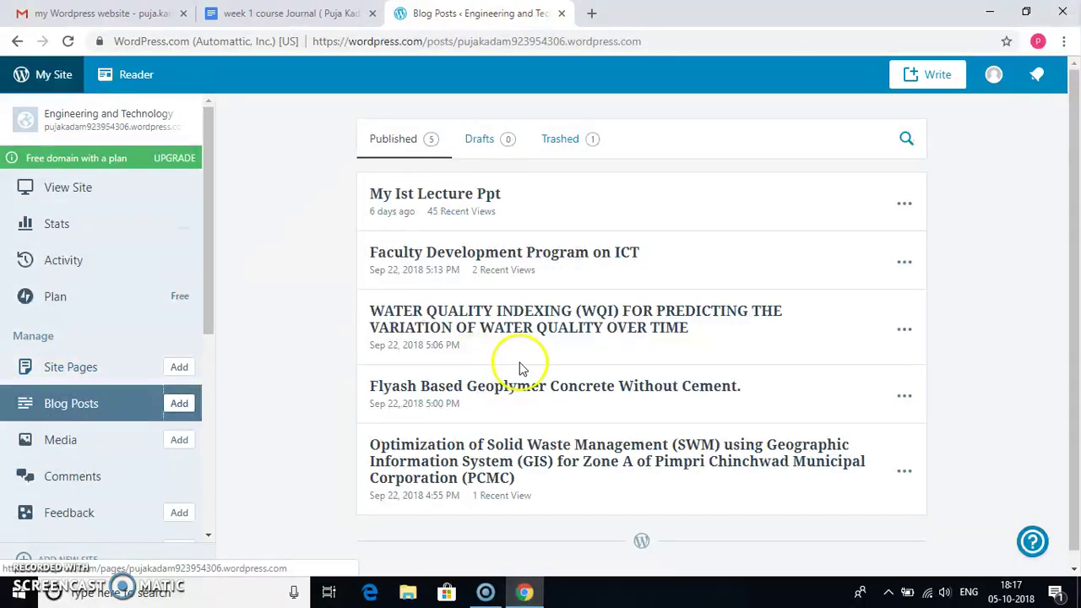
{"action": "left_click", "coordinate": [905, 207]}
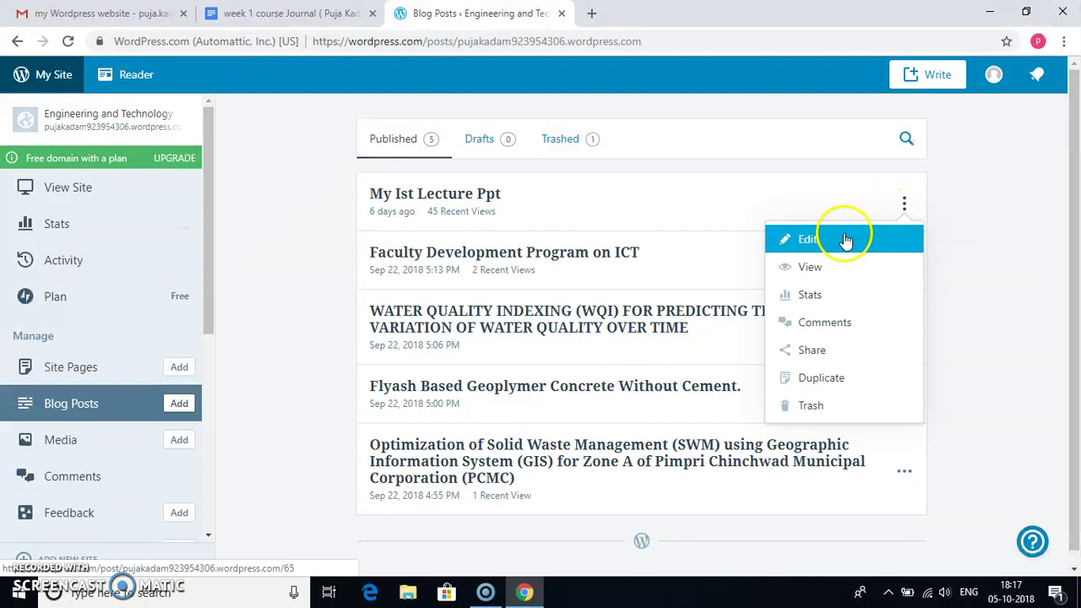
{"action": "left_click", "coordinate": [845, 241]}
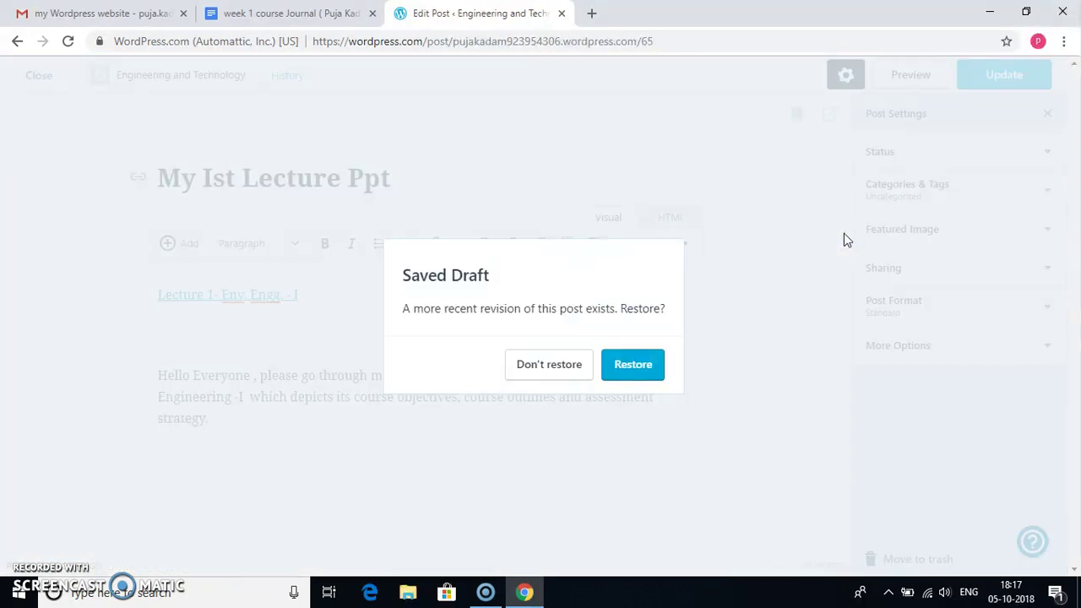
{"action": "left_click", "coordinate": [627, 363]}
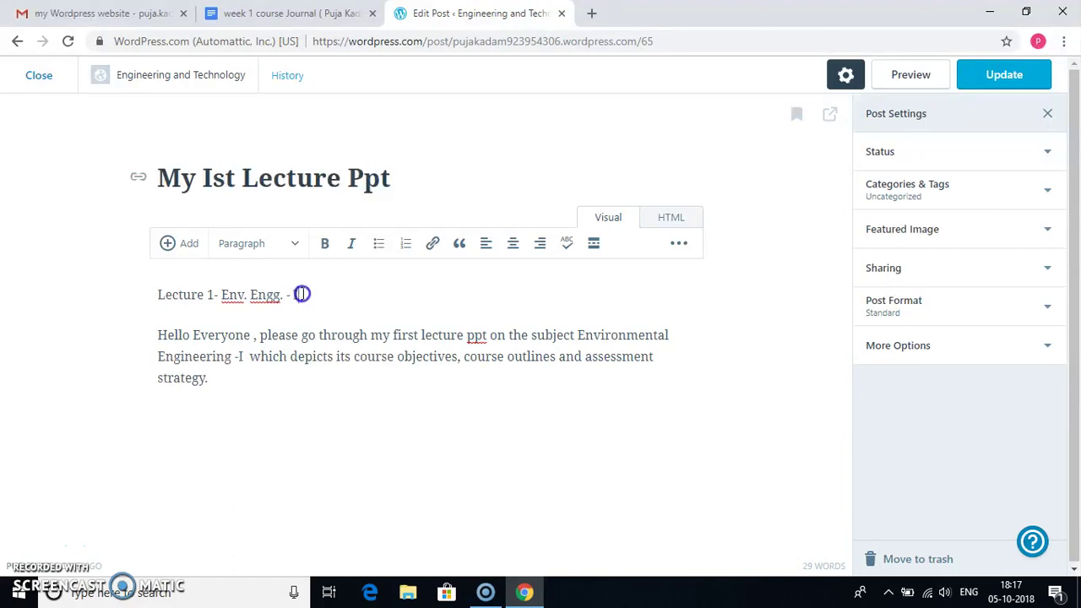
- Select the 'Lecture 1- Env. Engg. - I' line and start inserting a link to the week 1 course Journal
{"action": "left_click_drag", "start_coordinate": [301, 294], "coordinate": [315, 318]}
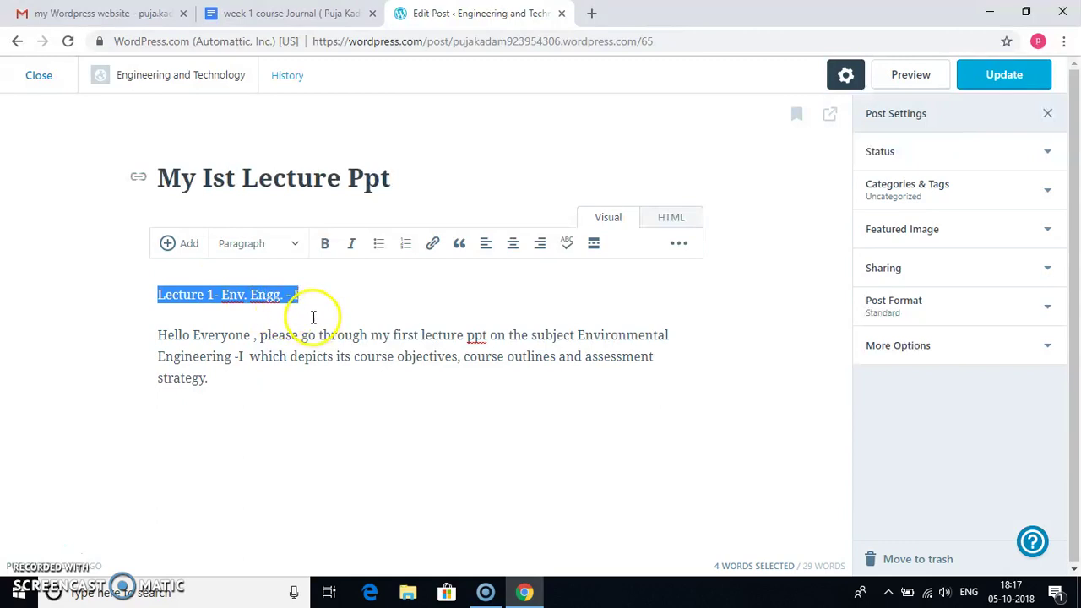
{"action": "left_click", "coordinate": [433, 245]}
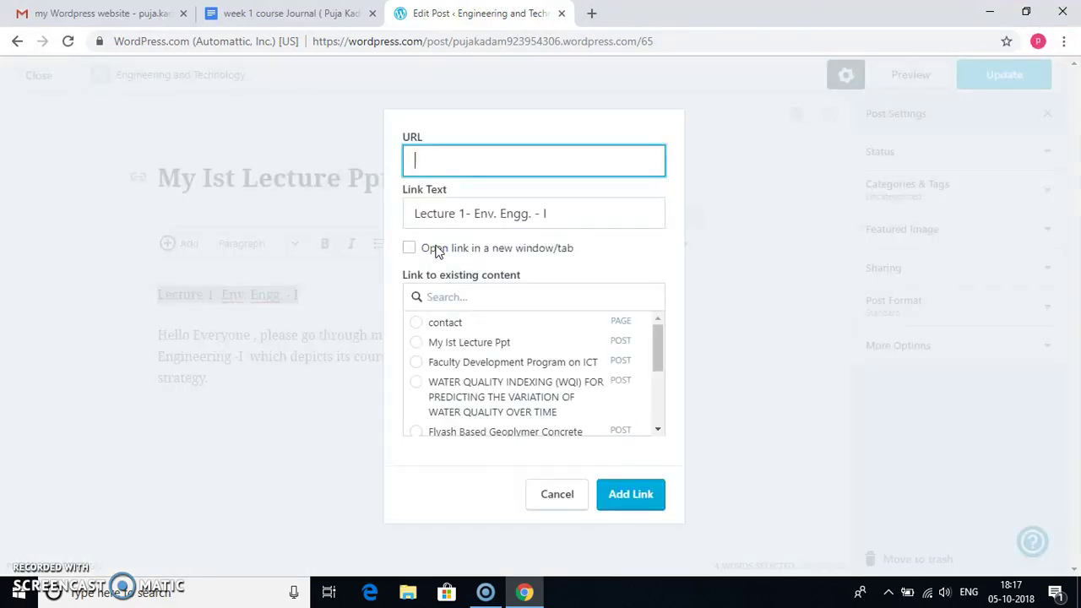
{"action": "left_click", "coordinate": [311, 10]}
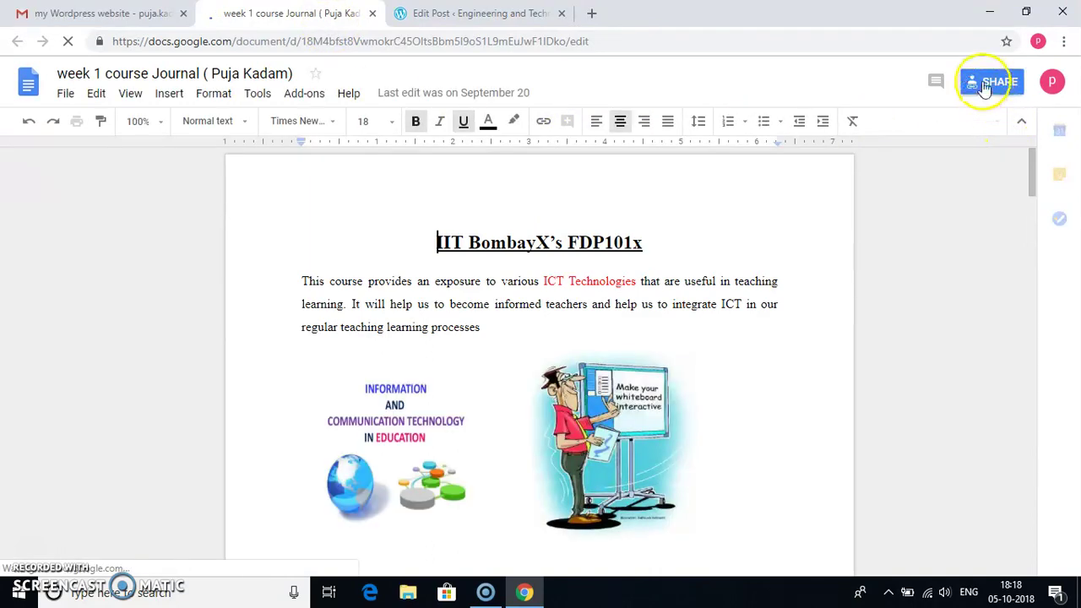
- Copy the week 1 course Journal's view-only share link and return to the post's link dialog
{"action": "left_click", "coordinate": [982, 84]}
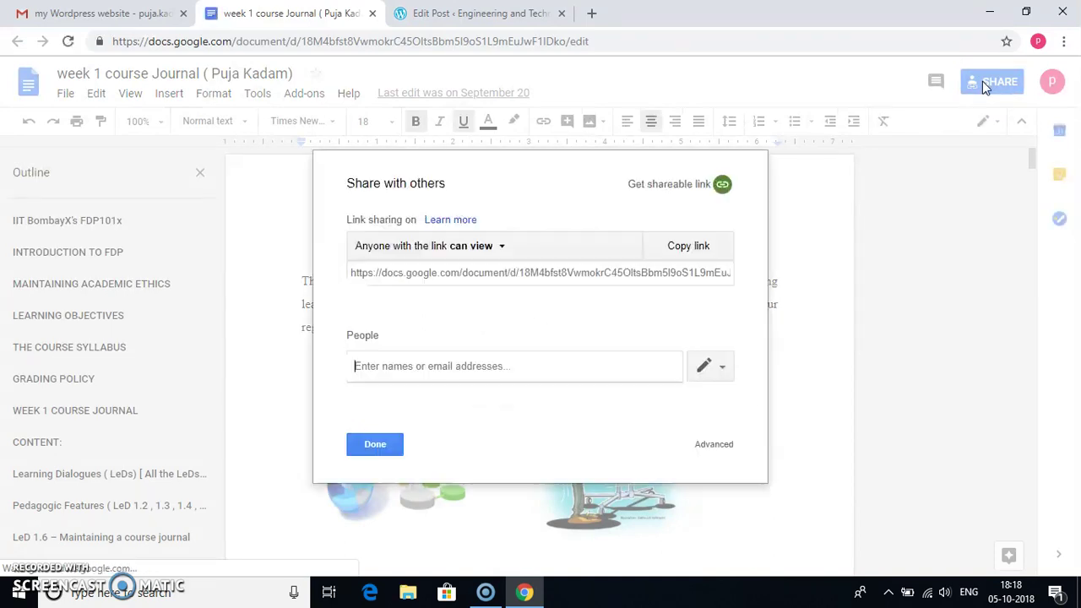
{"action": "left_click", "coordinate": [674, 250]}
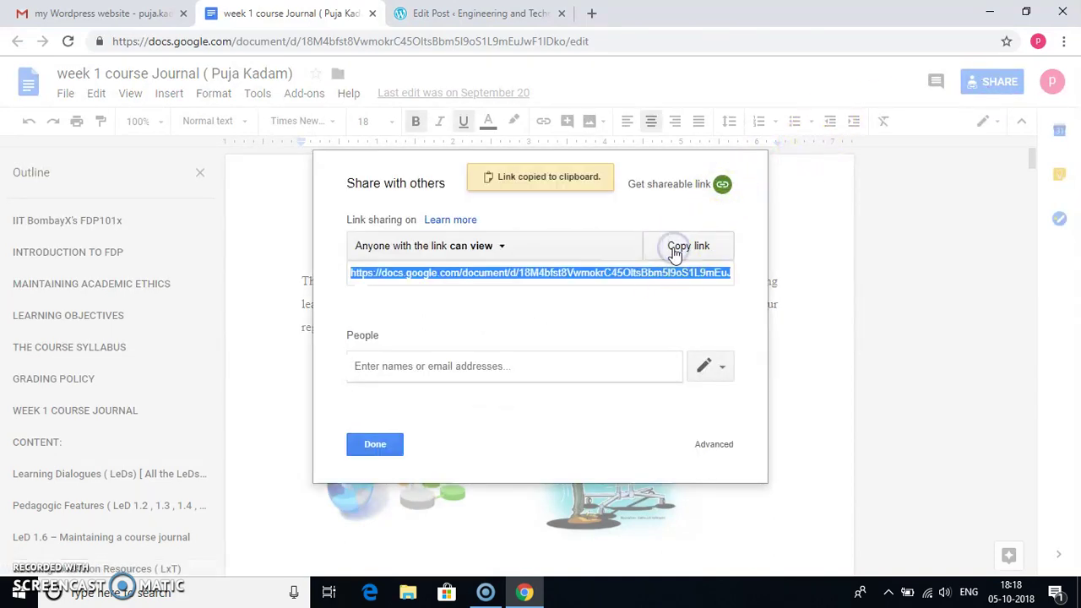
{"action": "left_click", "coordinate": [440, 15]}
- Link the Lecture 1 text to the pasted Google Docs share link, update the post, and return to Blog Posts
{"action": "left_click", "coordinate": [436, 156]}
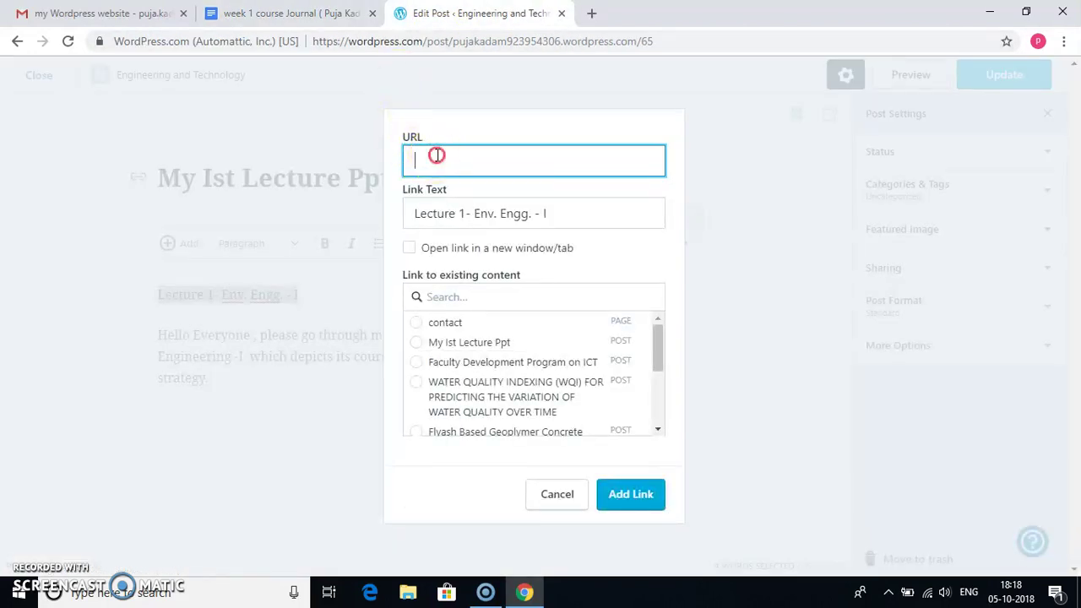
{"action": "right_click", "coordinate": [437, 155]}
{"action": "left_click", "coordinate": [499, 278]}
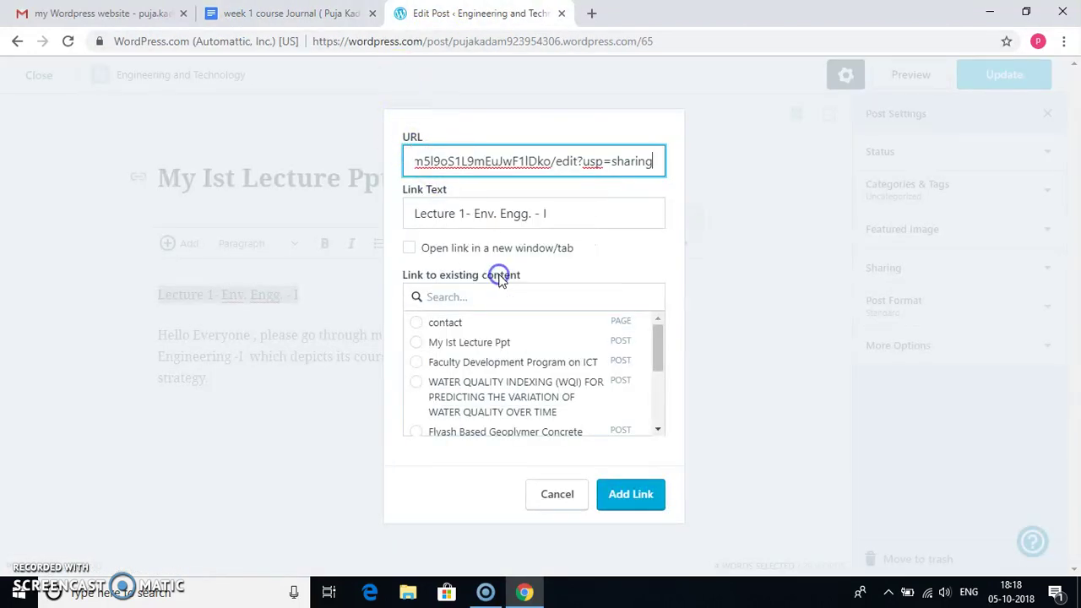
{"action": "left_click", "coordinate": [625, 496]}
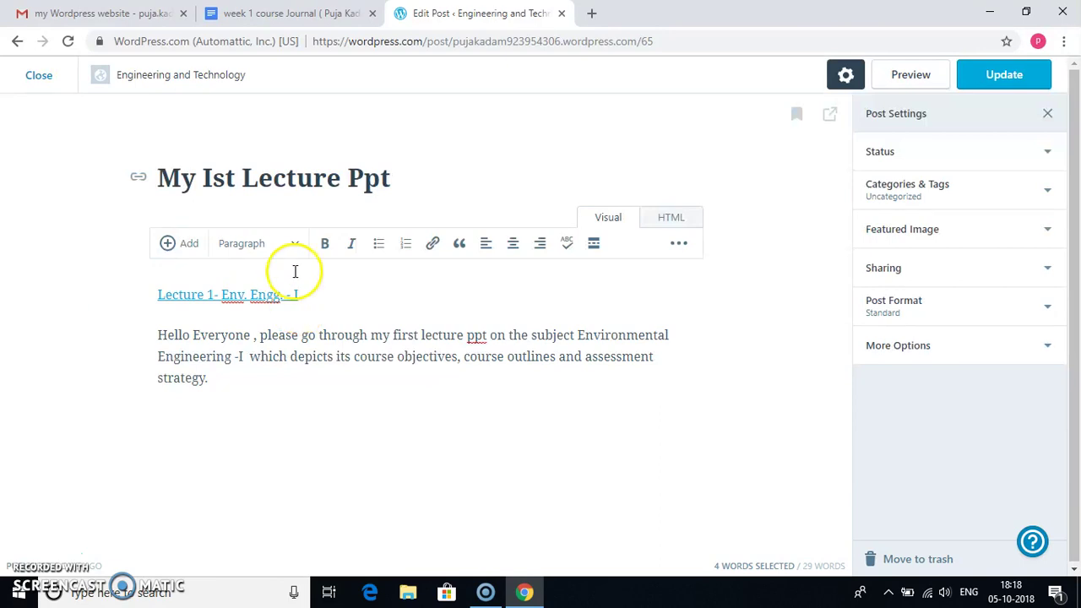
{"action": "left_click", "coordinate": [1027, 76]}
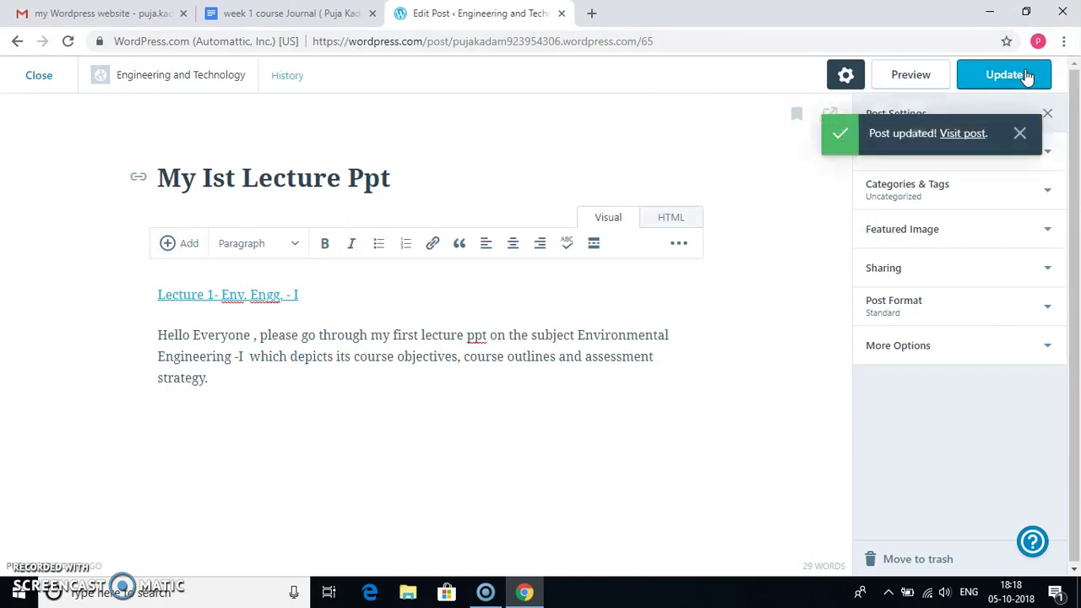
{"action": "left_click", "coordinate": [34, 80]}
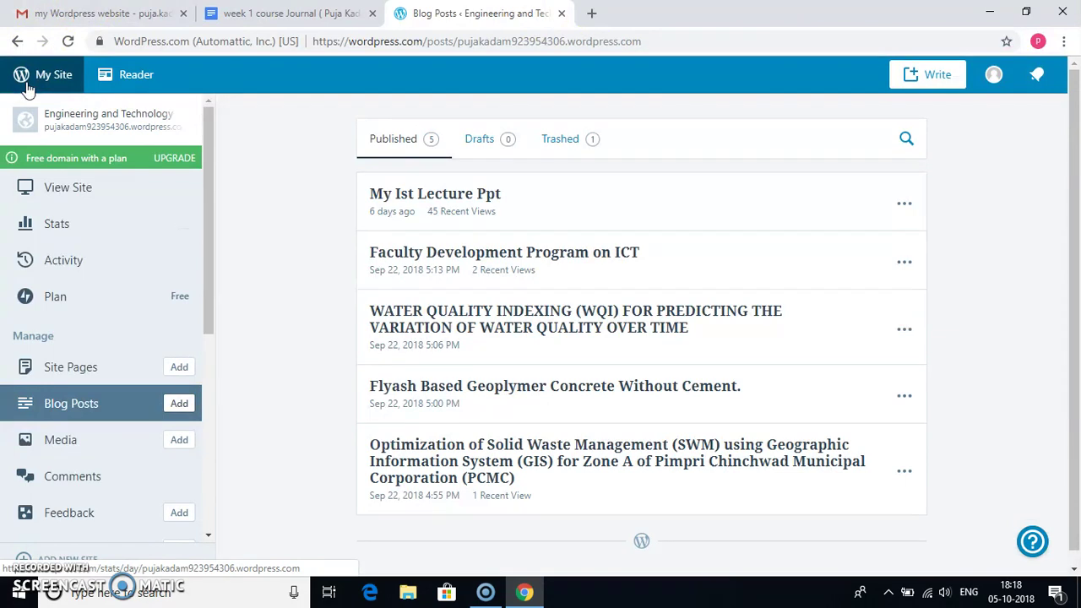
- On the live site, follow the Lecture 1 link to the journal in Google Docs, then return to the preview
{"action": "left_click", "coordinate": [103, 186]}
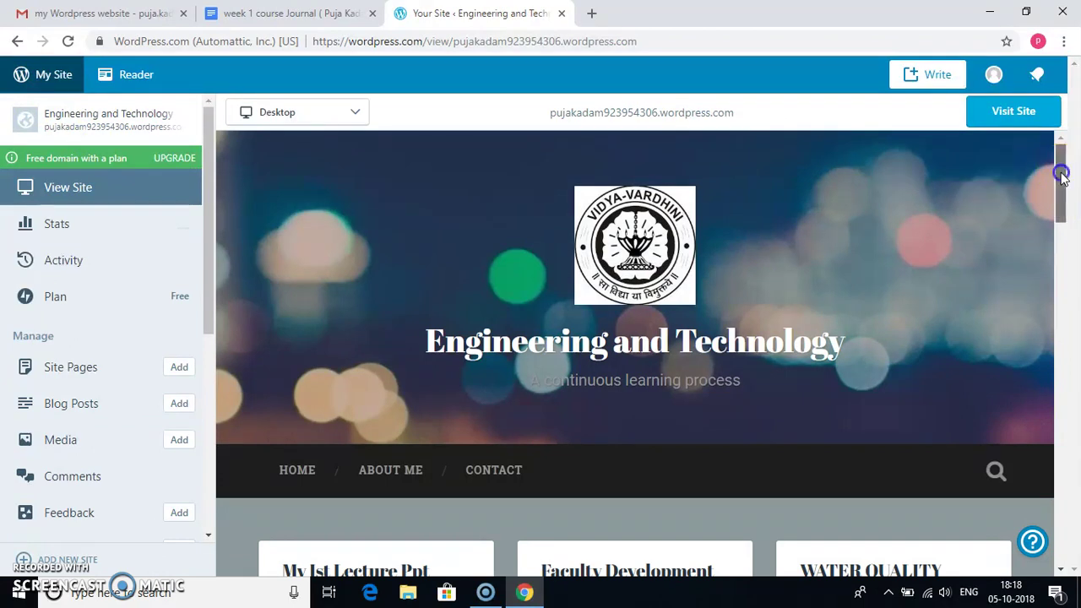
{"action": "left_click_drag", "start_coordinate": [1062, 174], "coordinate": [1056, 235]}
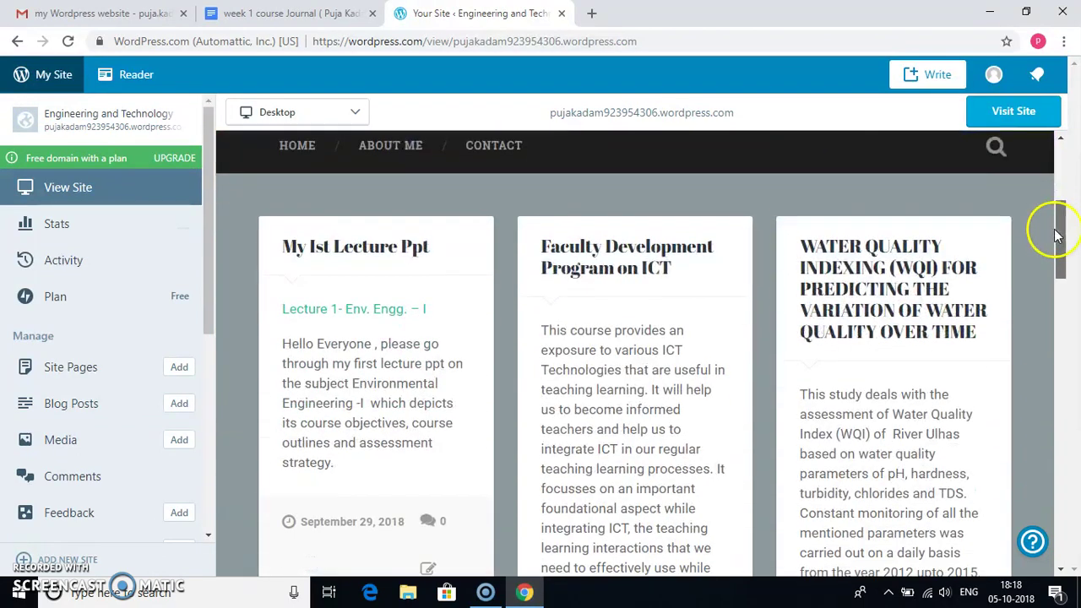
{"action": "left_click", "coordinate": [391, 311]}
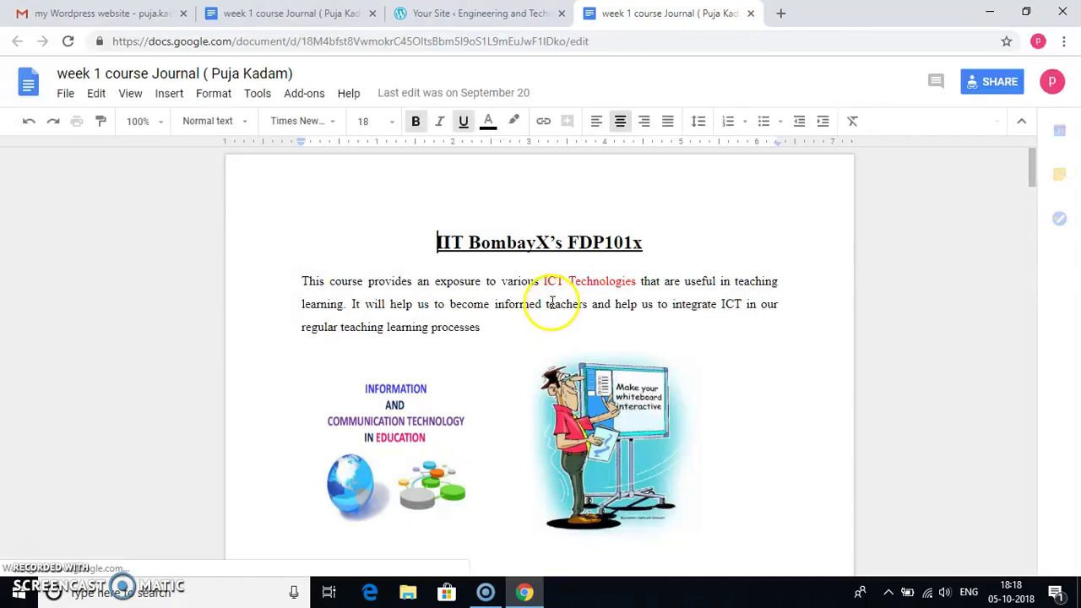
{"action": "left_click", "coordinate": [497, 13]}
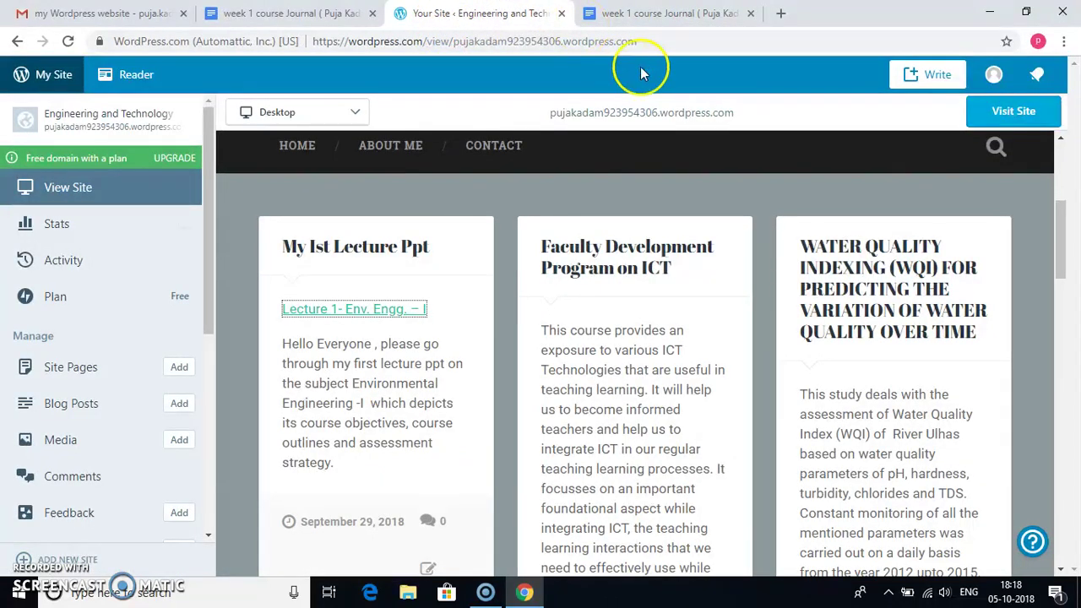
{"action": "left_click", "coordinate": [1061, 161]}
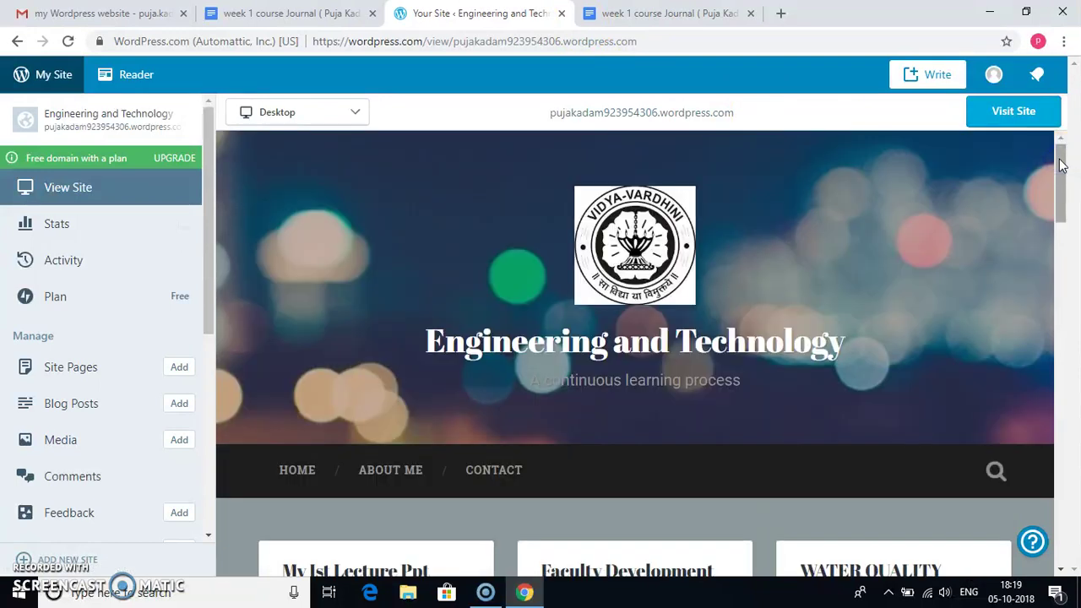
- Publish a new post titled 'welcome' with the body 'my first website', then close the preview
{"action": "left_click", "coordinate": [186, 406]}
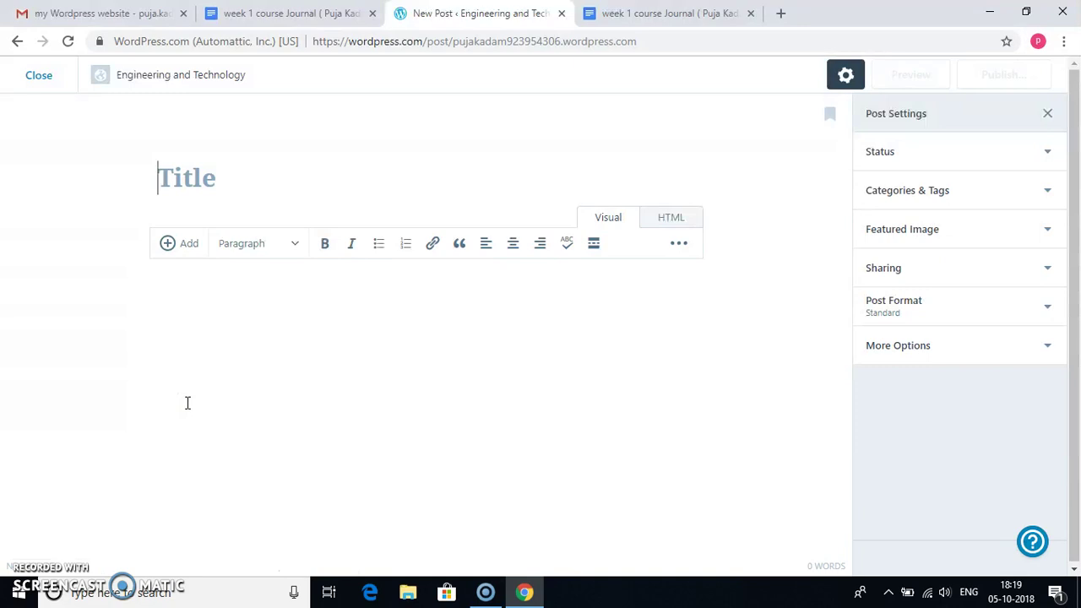
{"action": "type", "text": "wee"}
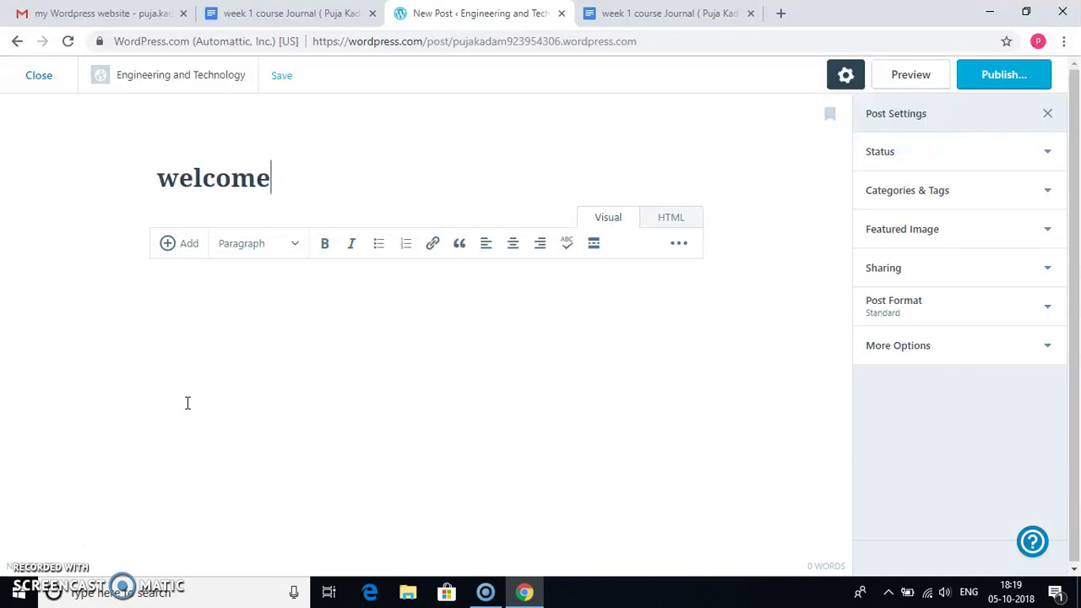
{"action": "left_click", "coordinate": [179, 391]}
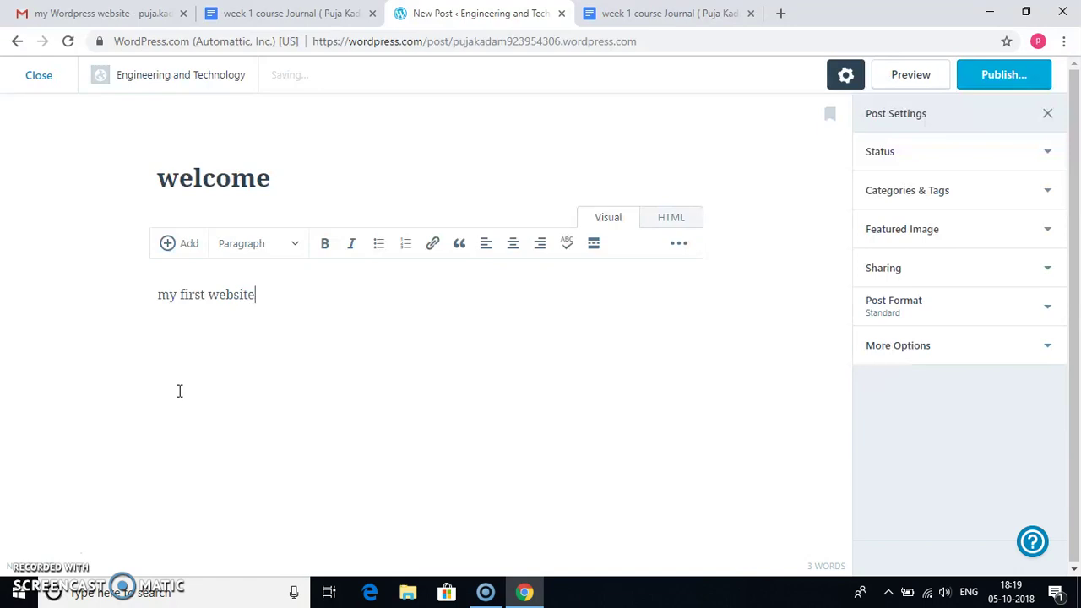
{"action": "left_click", "coordinate": [999, 77]}
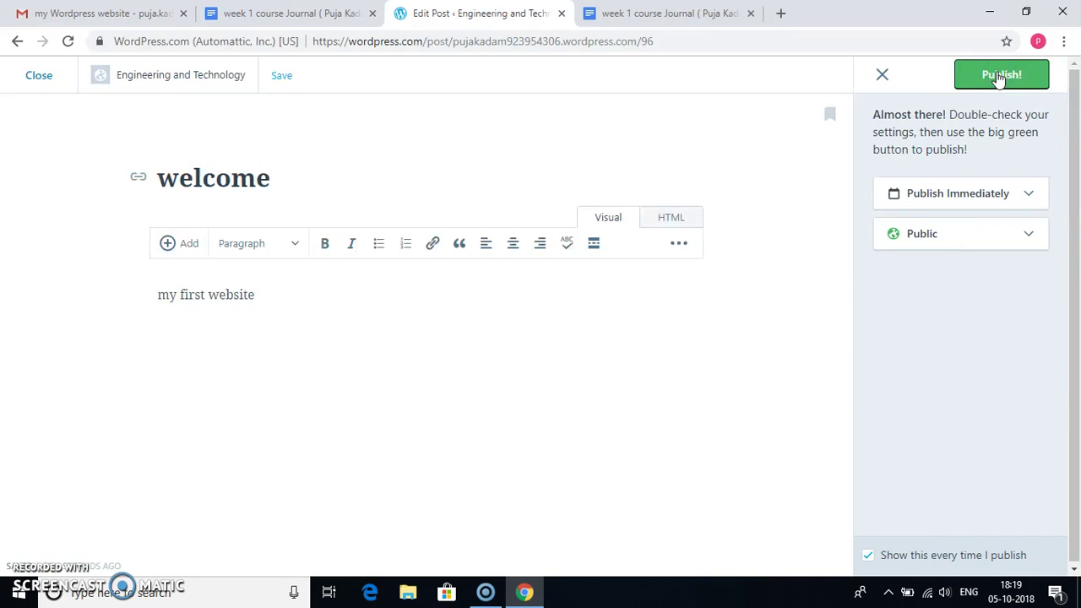
{"action": "left_click", "coordinate": [999, 75]}
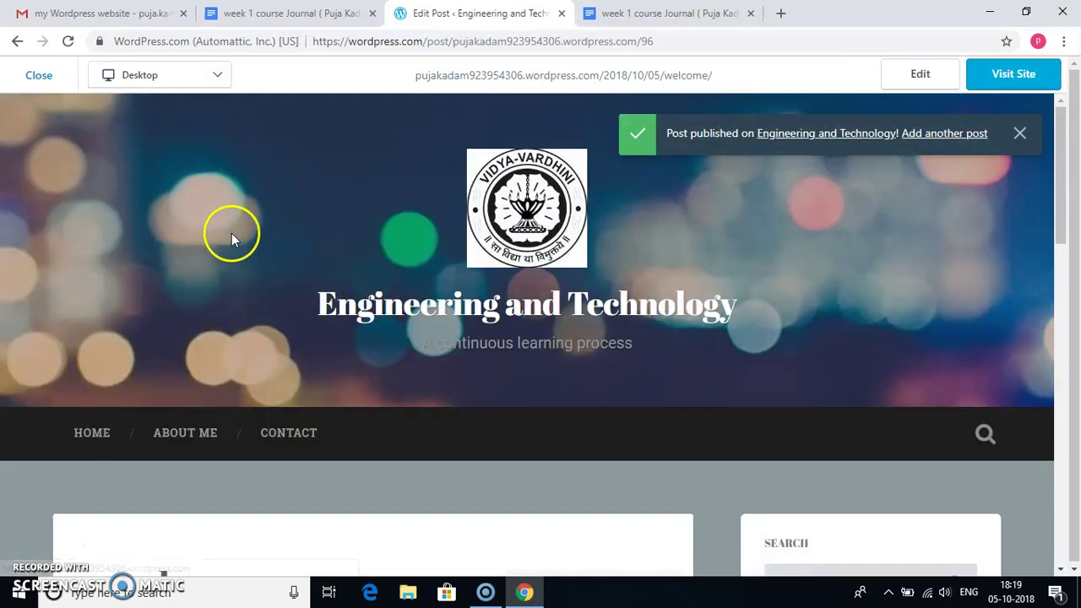
{"action": "left_click", "coordinate": [39, 75]}
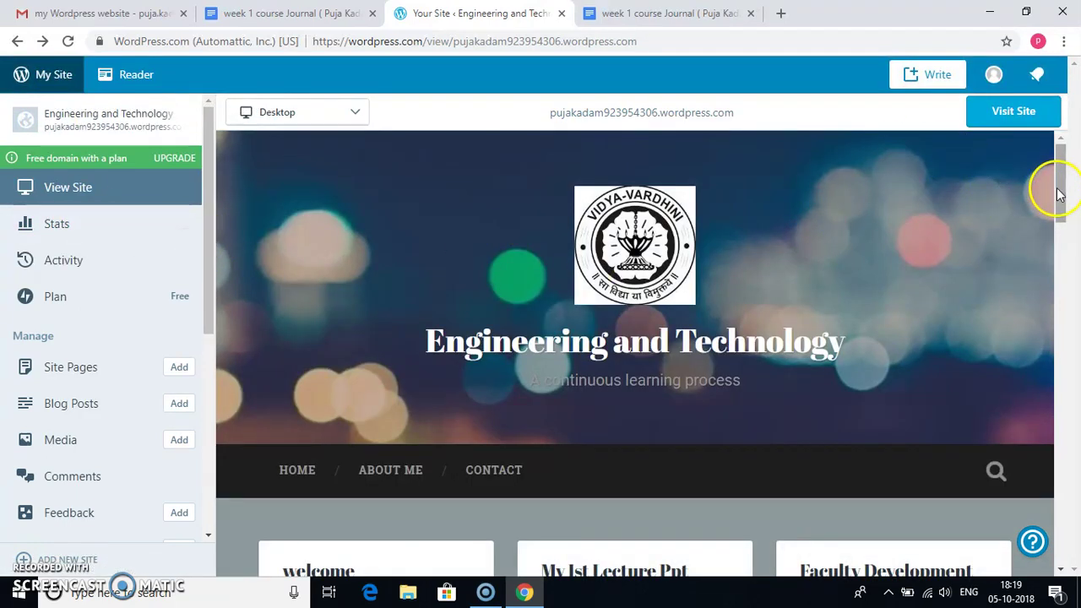
- Scroll the site preview to the new welcome post card, then switch to the 'my Wordpress website' email in Gmail
{"action": "left_click_drag", "start_coordinate": [1058, 193], "coordinate": [1055, 241]}
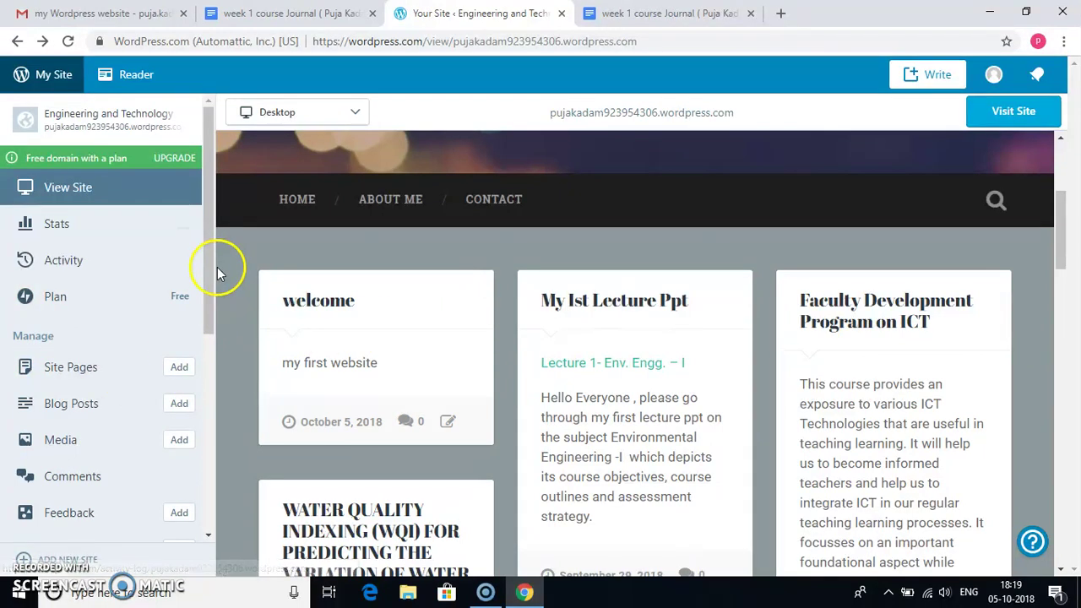
{"action": "left_click_drag", "start_coordinate": [210, 269], "coordinate": [193, 446]}
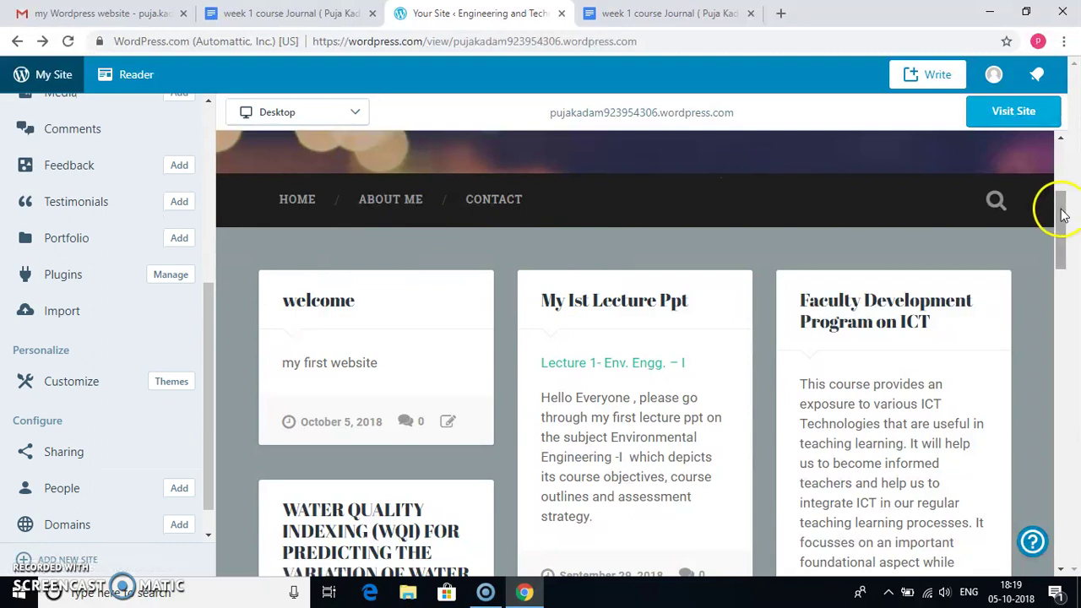
{"action": "left_click_drag", "start_coordinate": [1056, 210], "coordinate": [1053, 213]}
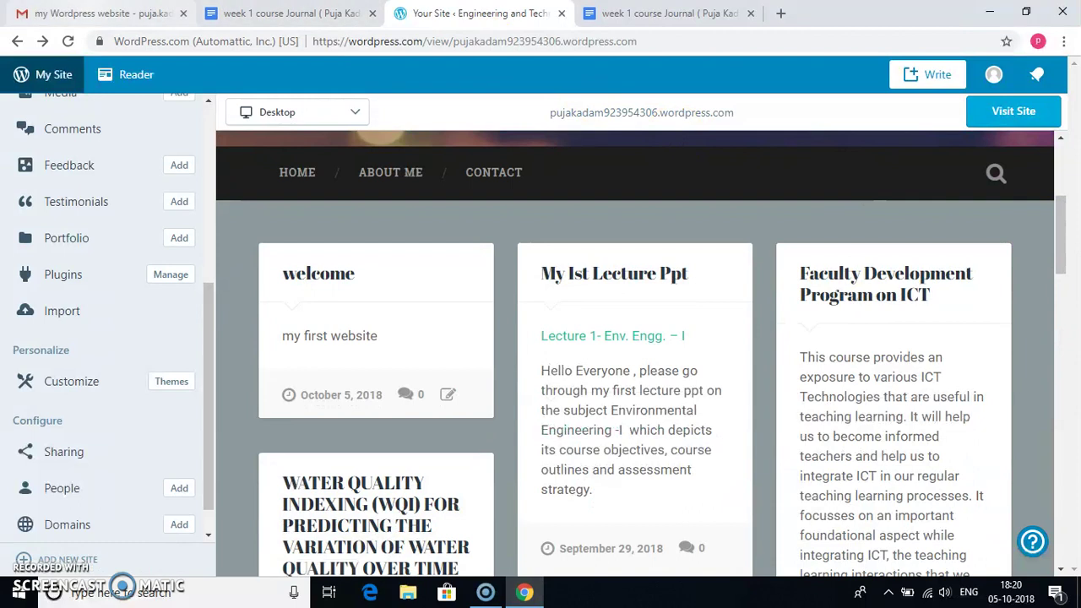
{"action": "left_click", "coordinate": [101, 13]}
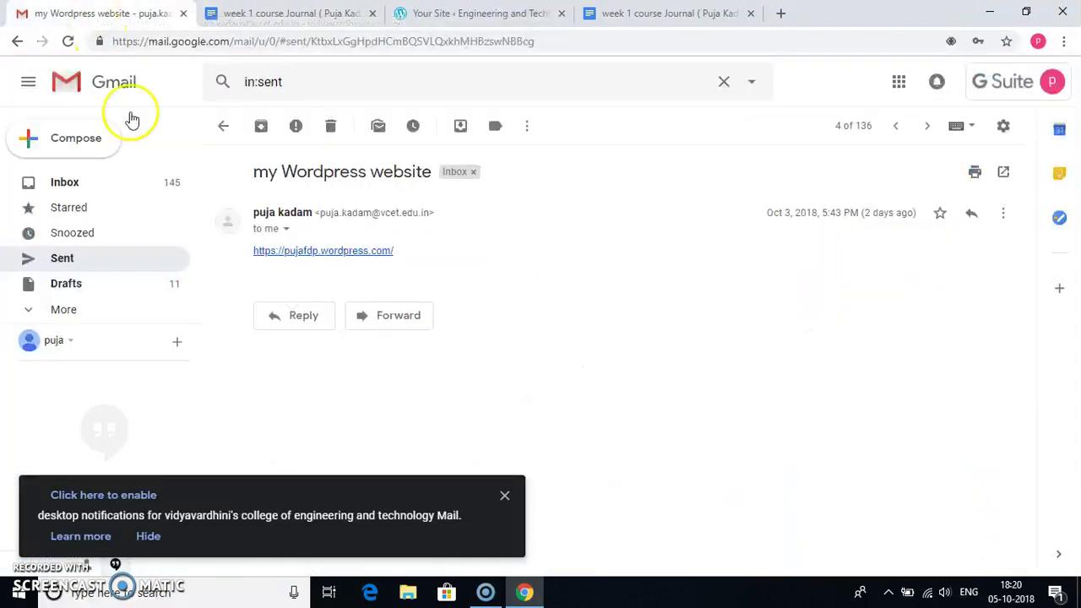
- Open the wordpress.com link from the 'my Wordpress website' email in a new tab
{"action": "left_click", "coordinate": [326, 252]}
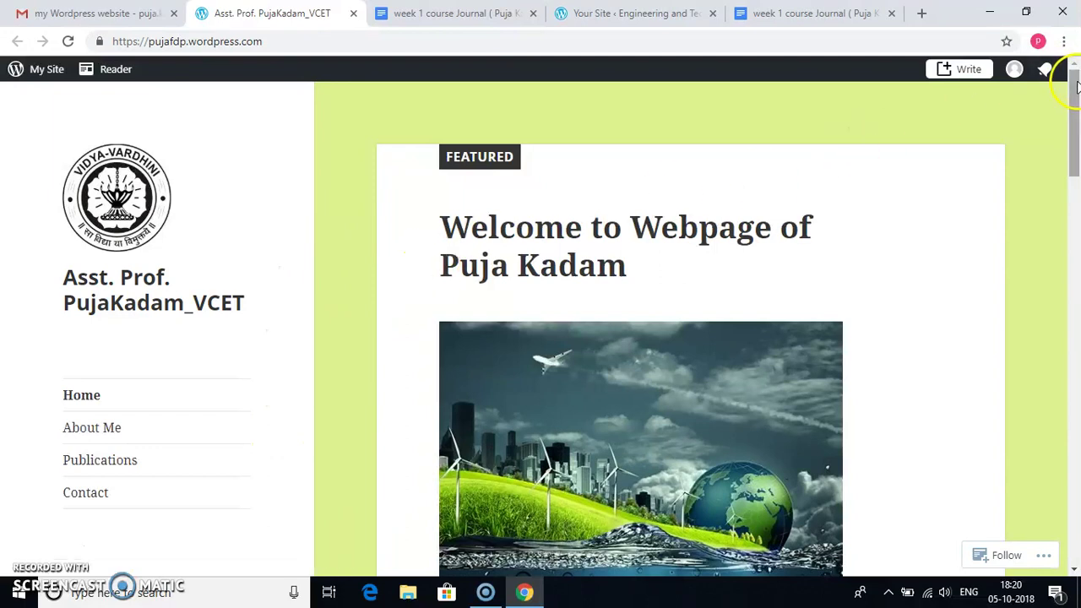
{"action": "left_click_drag", "start_coordinate": [1077, 84], "coordinate": [1023, 453]}
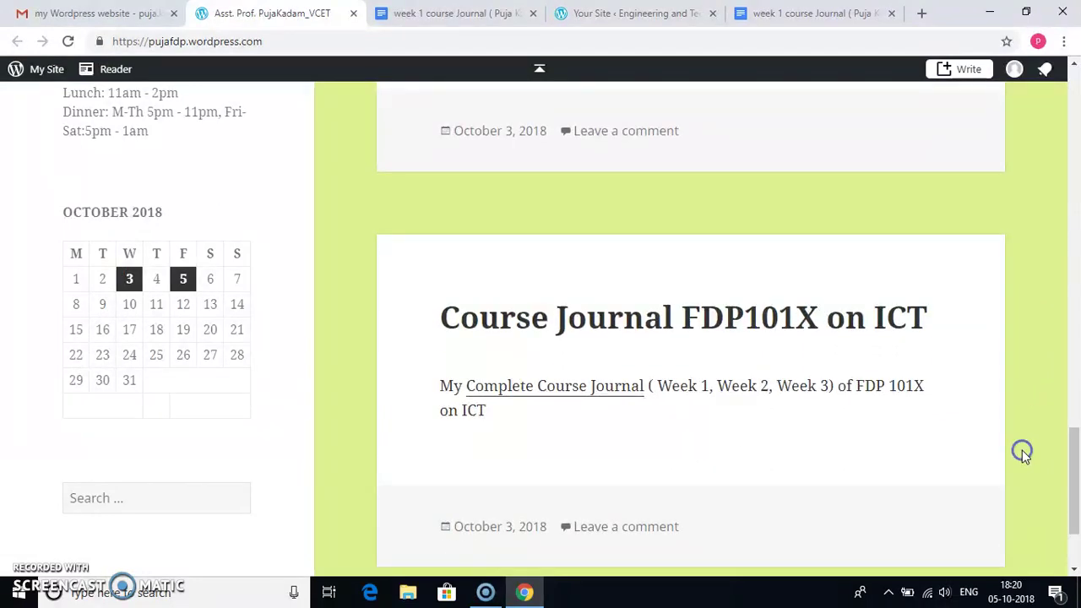
{"action": "left_click", "coordinate": [1075, 459]}
{"action": "left_click_drag", "start_coordinate": [1076, 459], "coordinate": [1008, 100]}
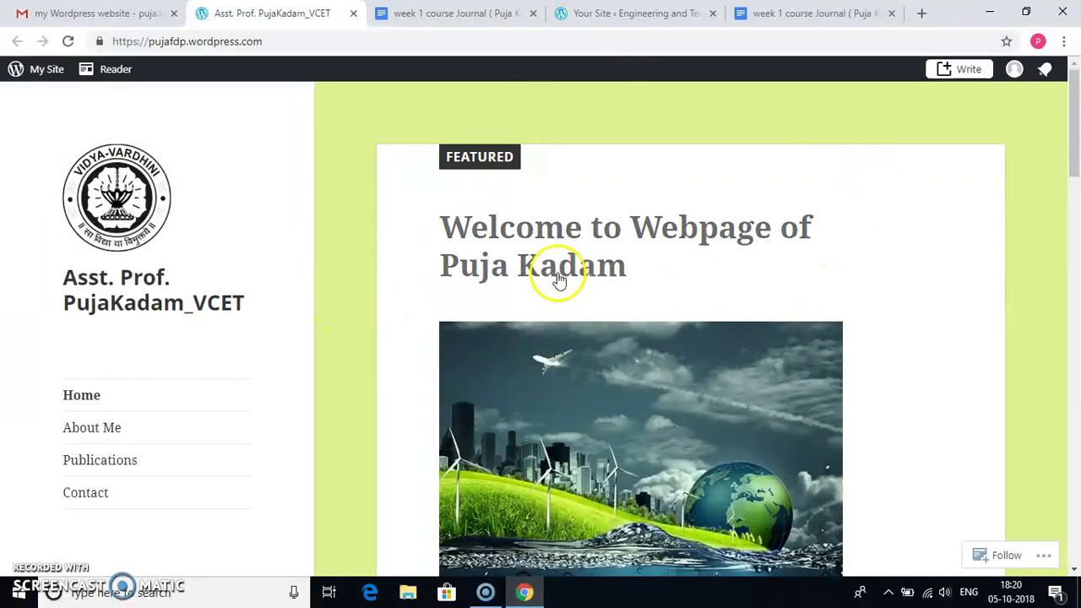
- Browse the other site's About Me, Publications and Contact pages, then sign out of WordPress.com
{"action": "left_click", "coordinate": [111, 432]}
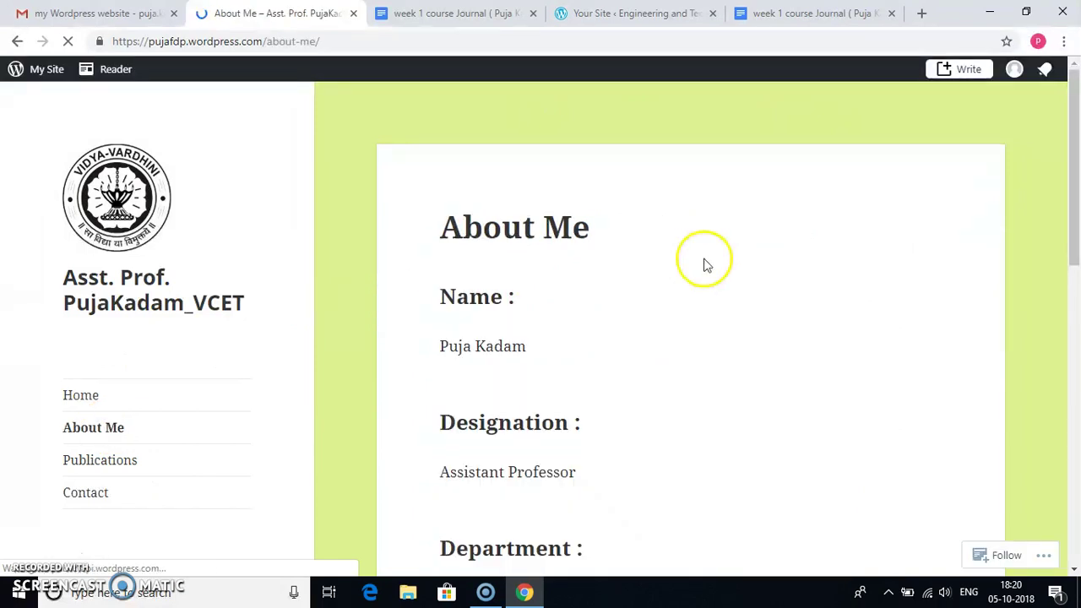
{"action": "left_click_drag", "start_coordinate": [1078, 145], "coordinate": [1045, 150]}
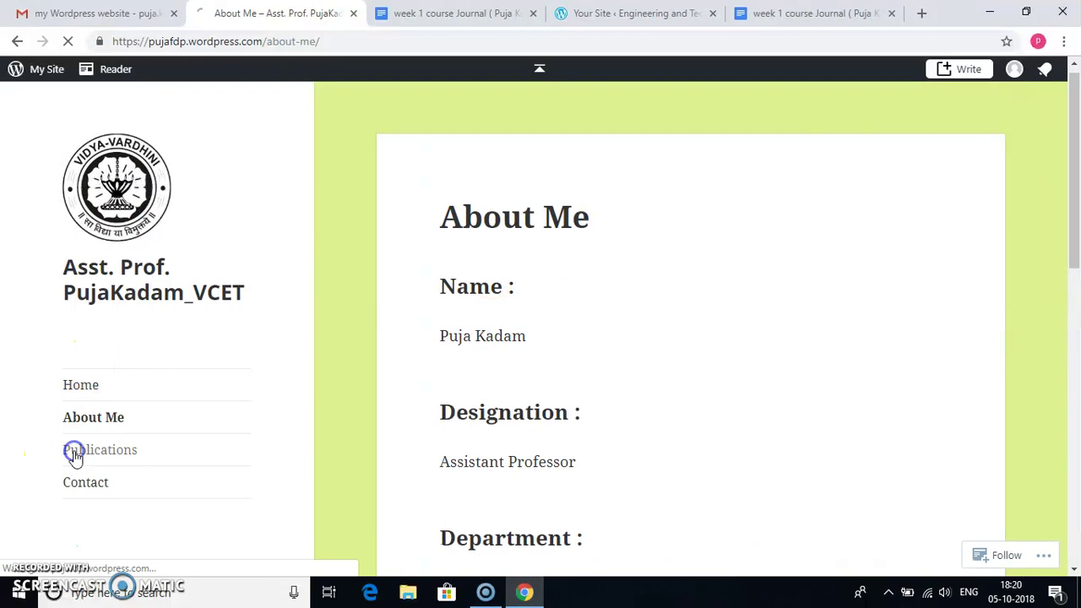
{"action": "left_click", "coordinate": [1076, 158]}
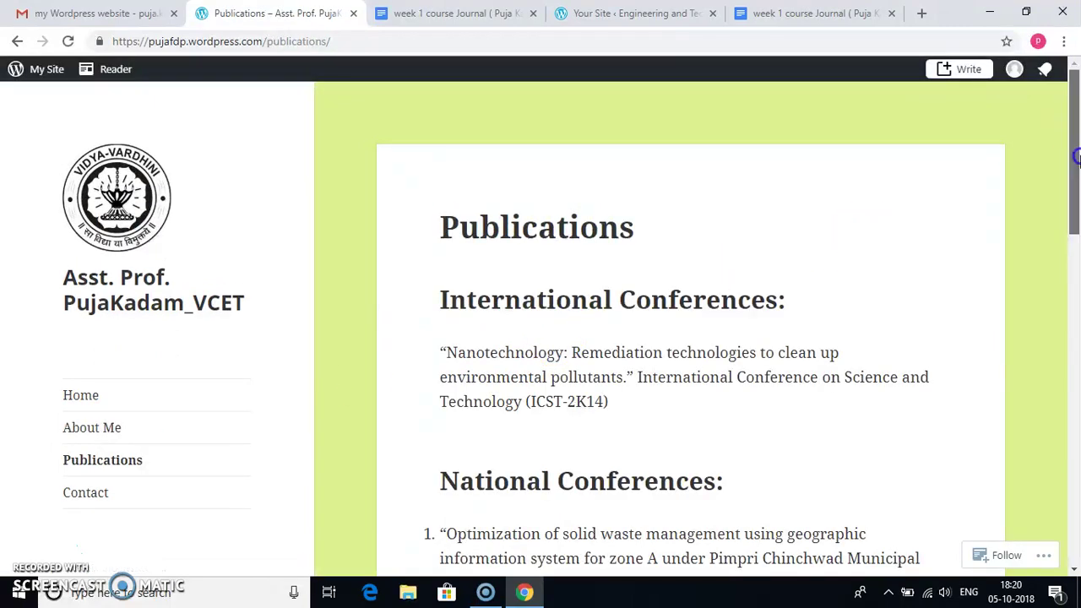
{"action": "left_click_drag", "start_coordinate": [1077, 158], "coordinate": [1067, 167]}
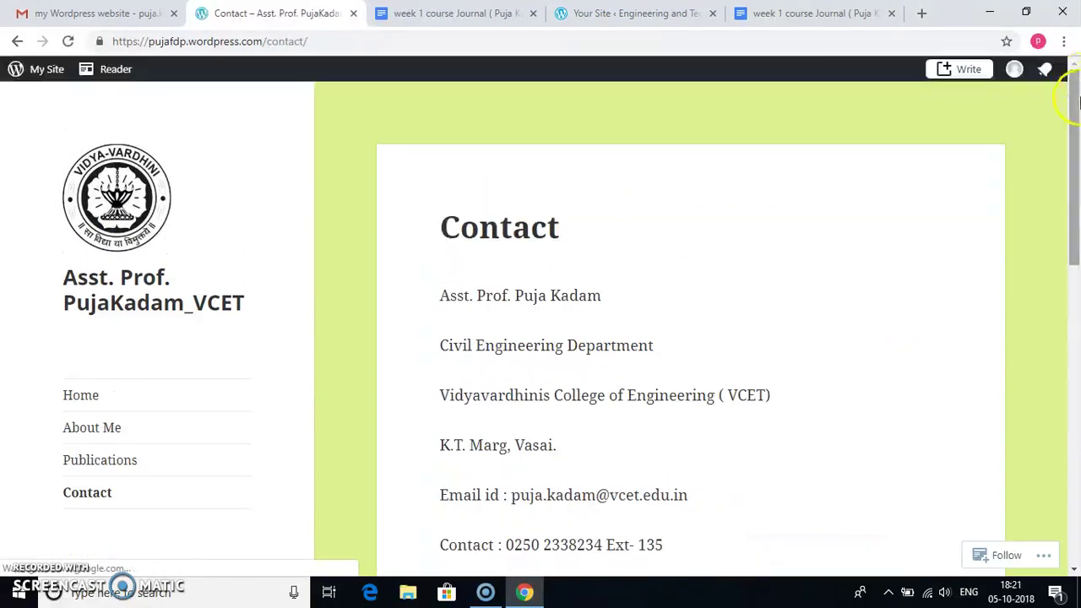
{"action": "left_click_drag", "start_coordinate": [1077, 107], "coordinate": [1066, 124]}
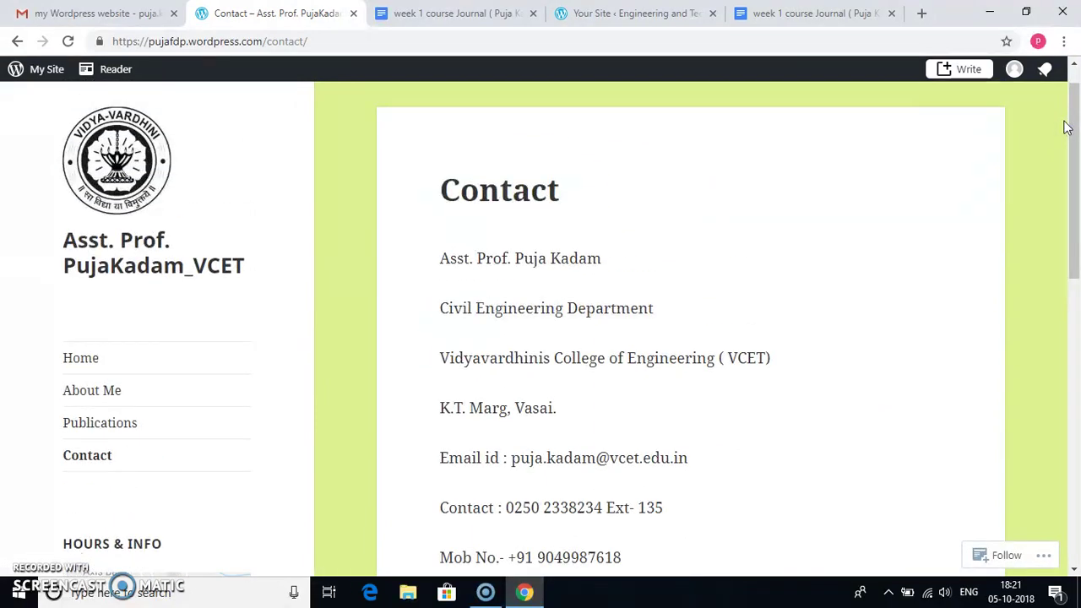
{"action": "left_click", "coordinate": [1012, 74]}
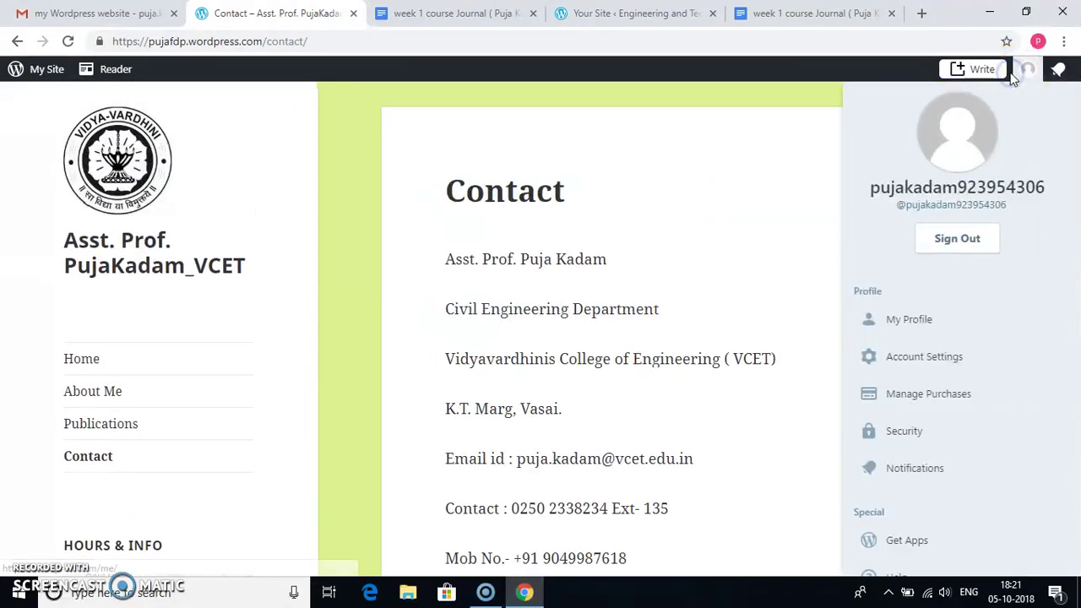
{"action": "left_click", "coordinate": [968, 244]}
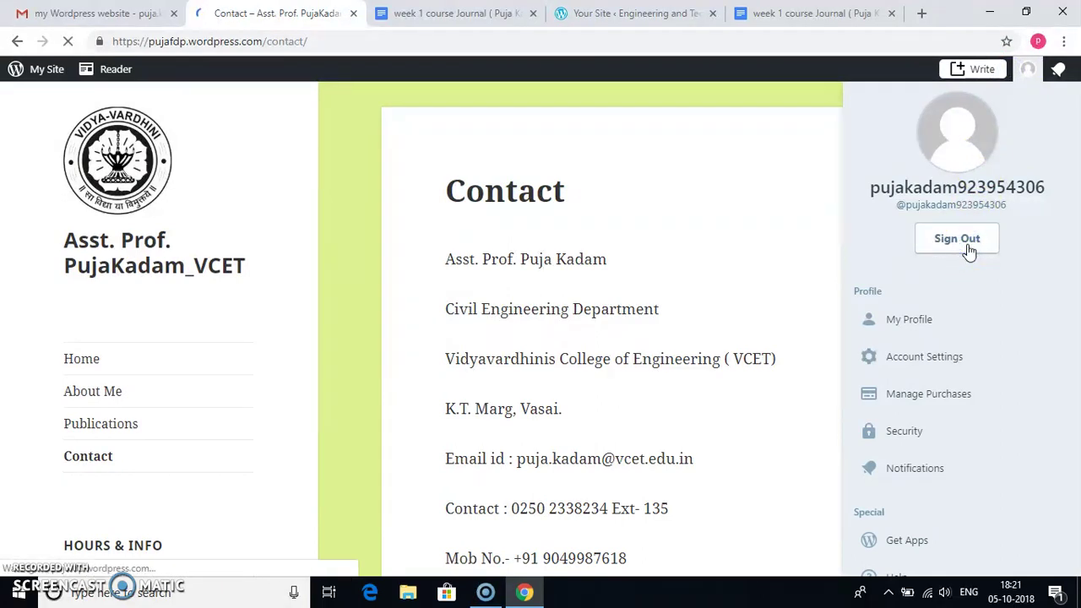